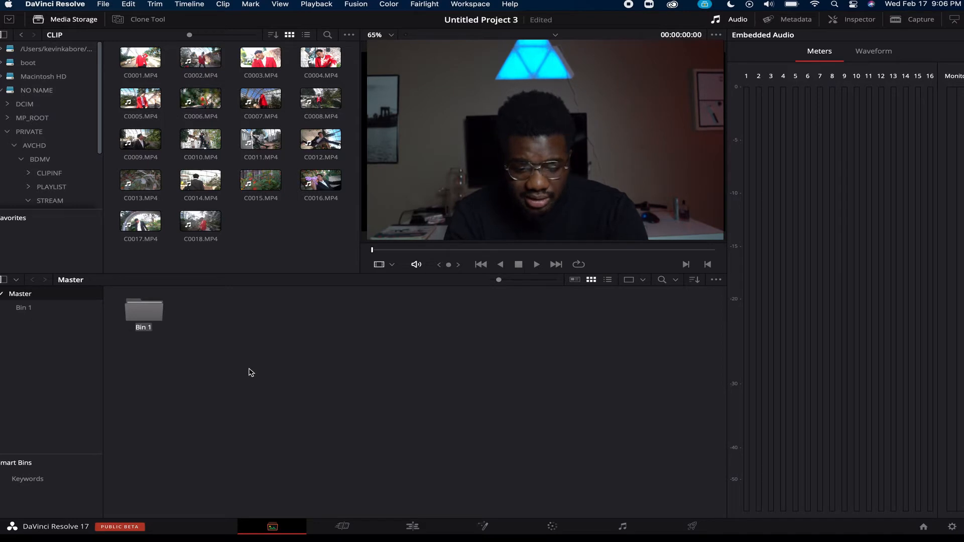
- Name the new bin "red suit" and import clips C0001.MP4 through C0008.MP4 into it
type("red suit")
key("Return")
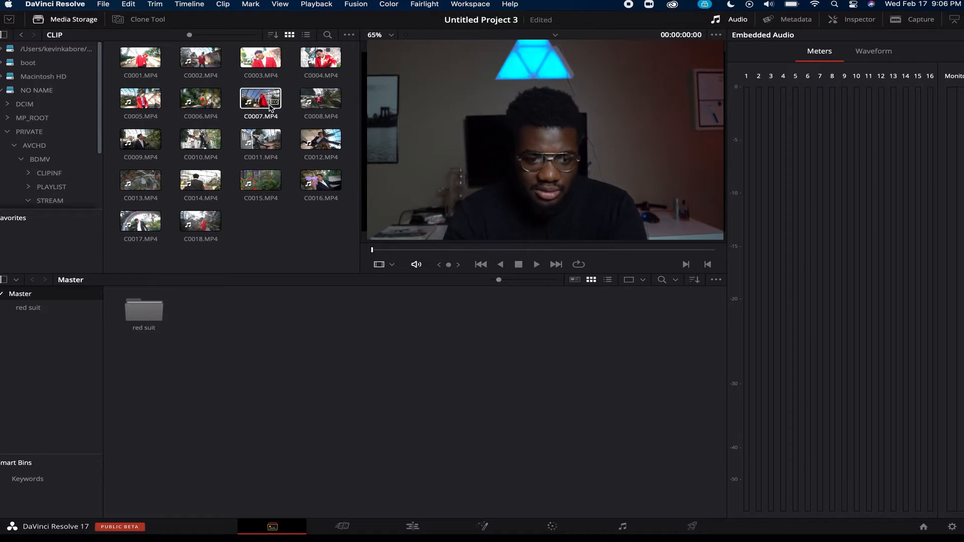
left_click(321, 101)
mouse_move(321, 100)
left_mouse_down()
mouse_move(185, 82)
mouse_move(266, 111)
mouse_move(308, 107)
left_mouse_up()
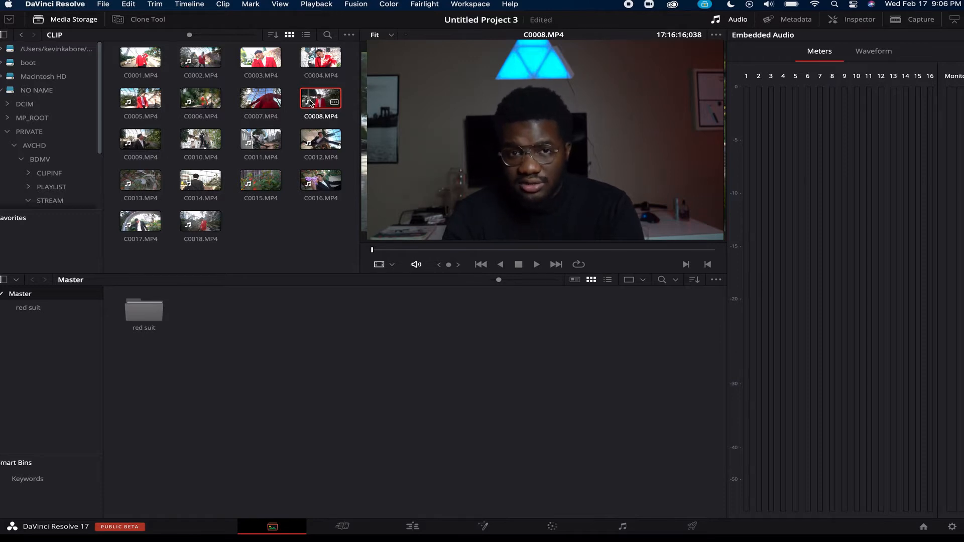
left_click(140, 58, "shift")
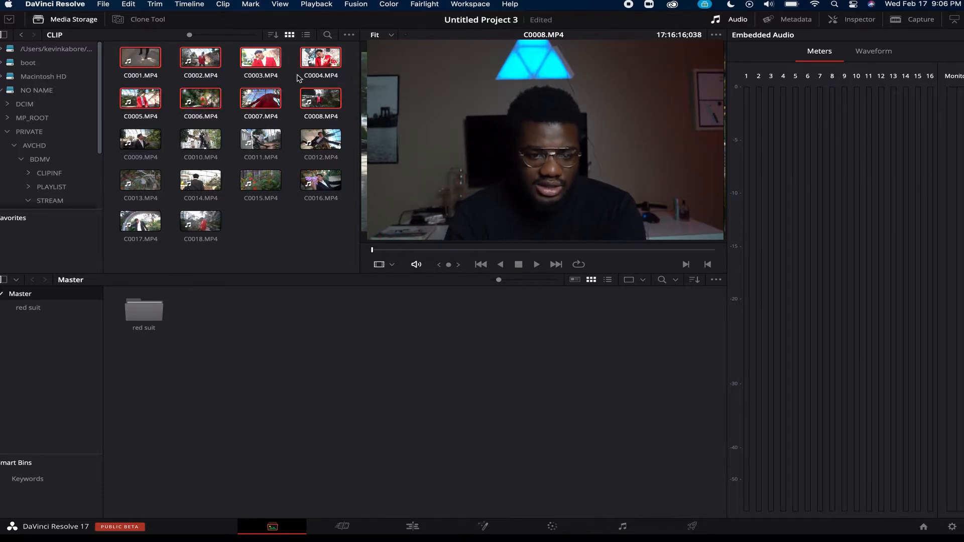
left_click_drag(203, 100, 157, 313)
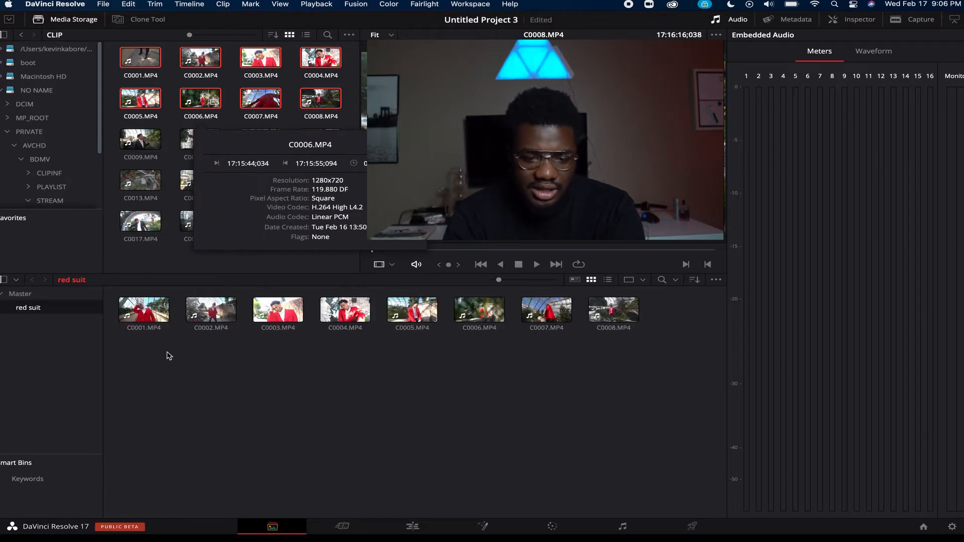
- Add a second bin named "tux" under Master
left_click(46, 296)
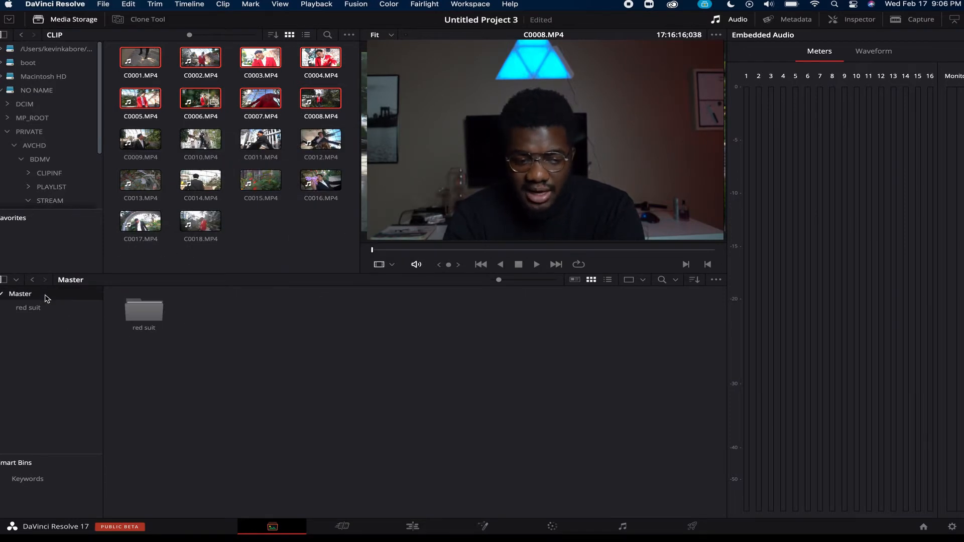
right_click(286, 346)
mouse_move(331, 356)
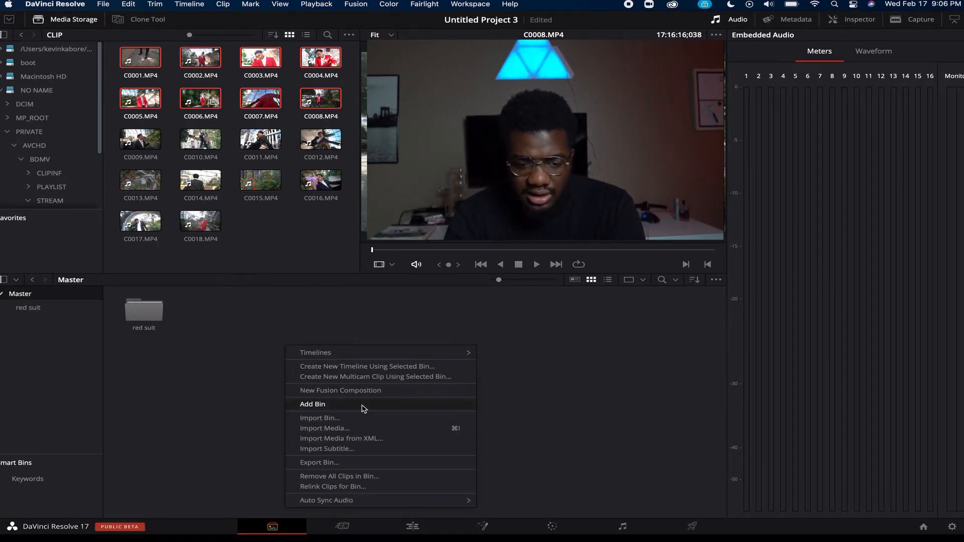
left_click(366, 404)
left_click(133, 314)
type("b")
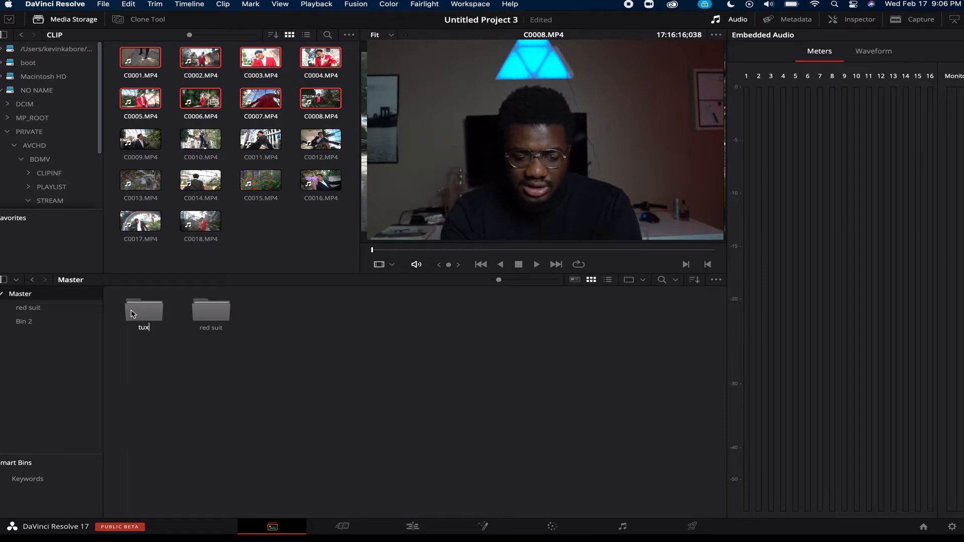
type("ux")
key("Return")
- Import clips C0009.MP4 through C0017.MP4 into the tux bin and C0018.MP4 into the red suit bin
left_click(145, 141)
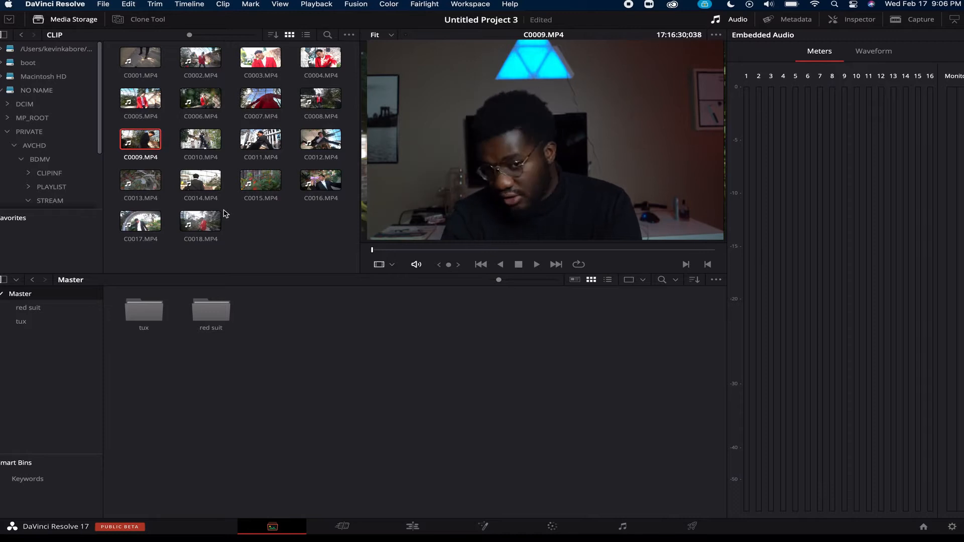
left_click(141, 221, "shift")
left_click_drag(140, 221, 141, 314)
double_click(141, 314)
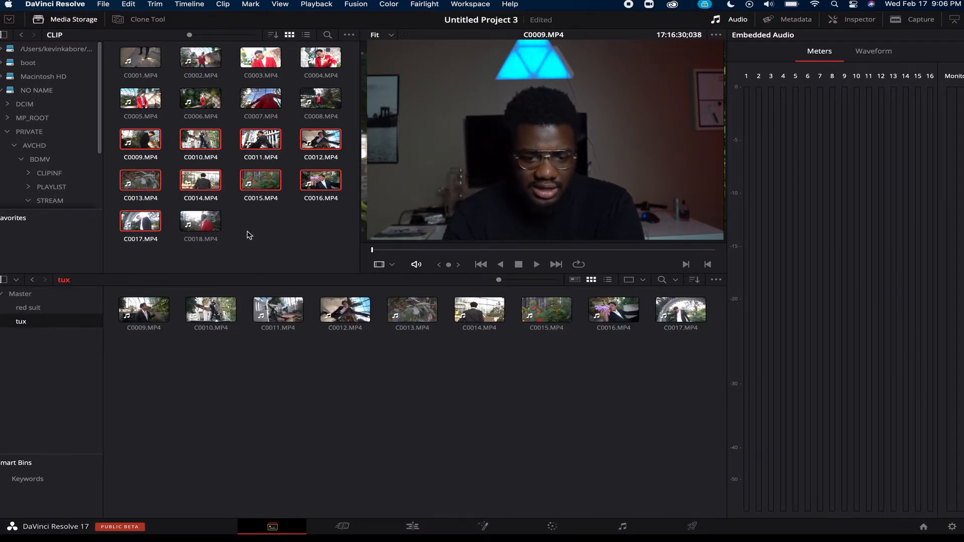
left_click_drag(200, 220, 52, 309)
left_click(20, 293)
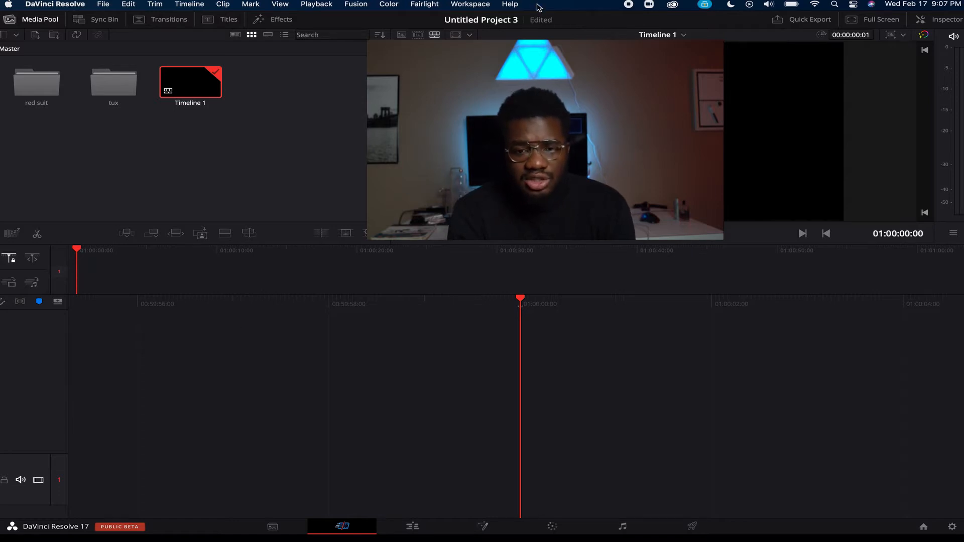
- Hide the Cut page from the workspace's page navigation
left_click(481, 3)
mouse_move(502, 30)
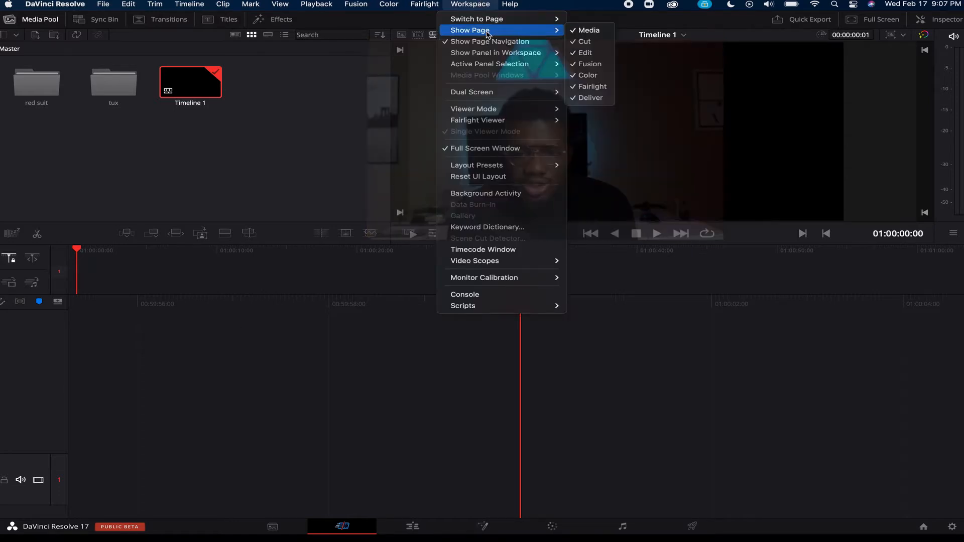
left_click(585, 42)
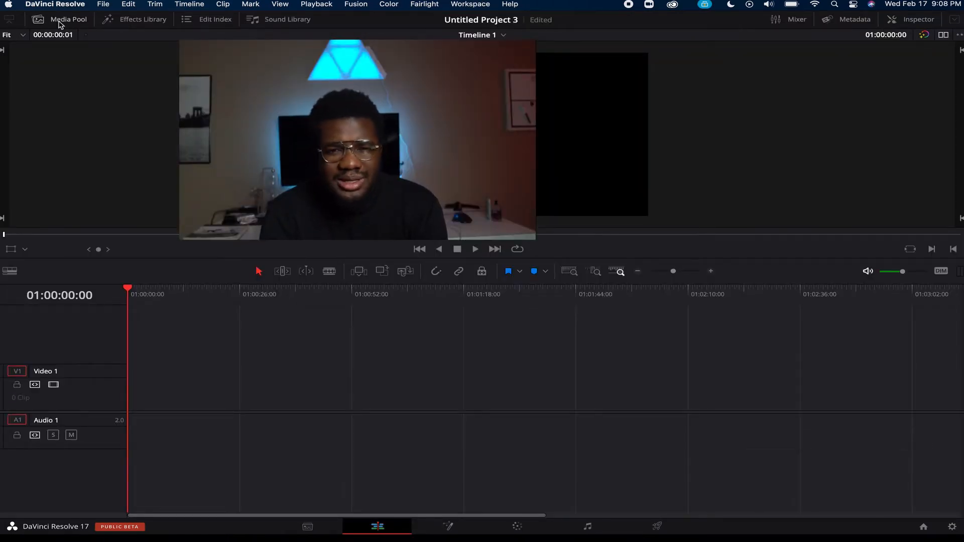
- Show the media pool, look through the red suit and tux bins, and preview clip C0012.MP4
left_click(59, 22)
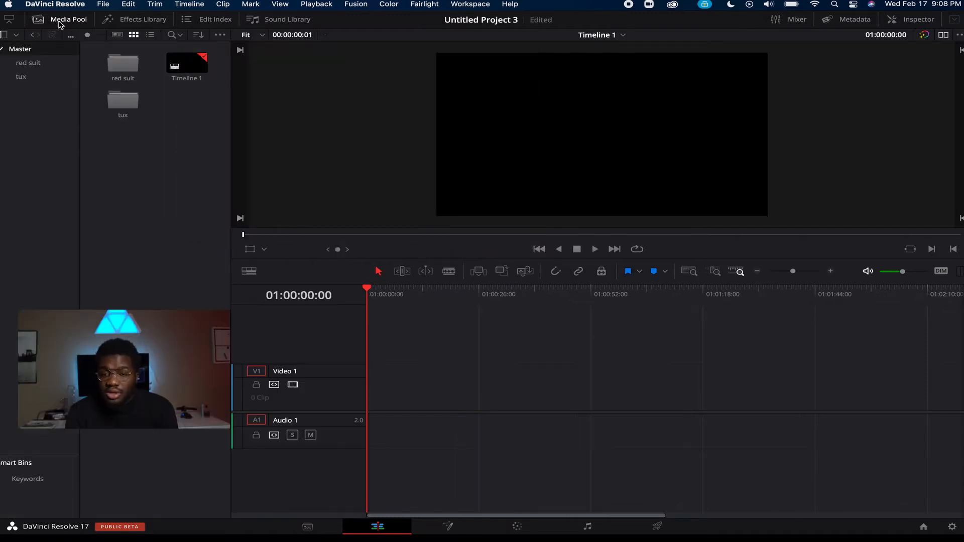
double_click(122, 64)
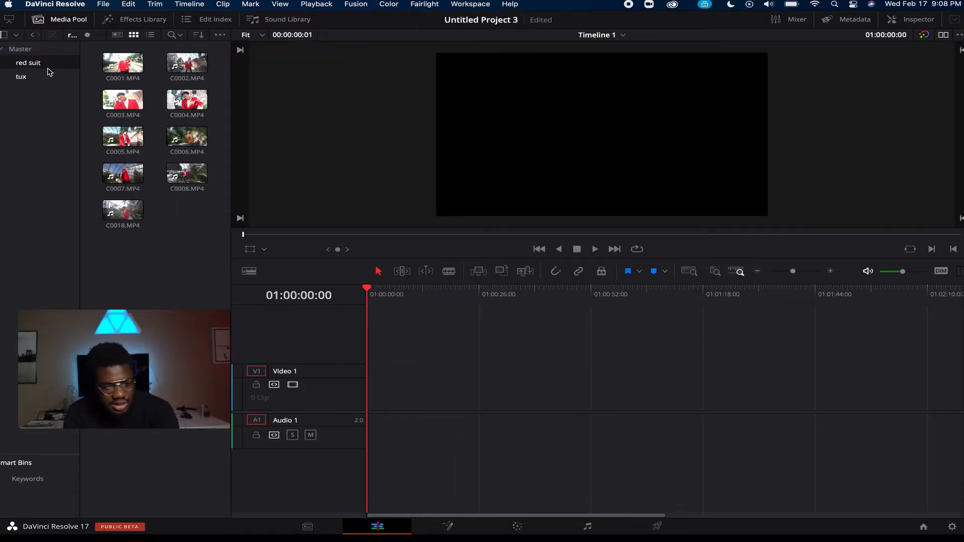
left_click(28, 79)
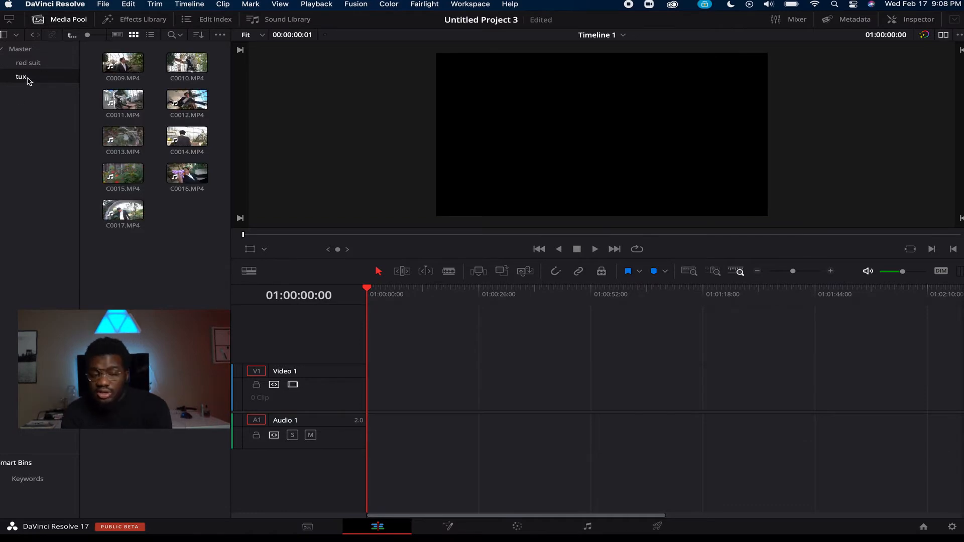
left_click(185, 106)
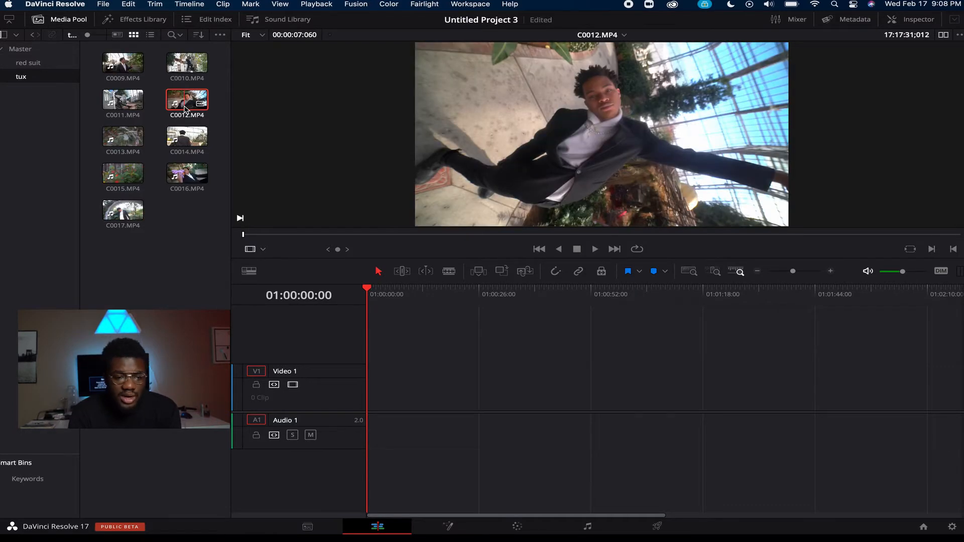
key("space")
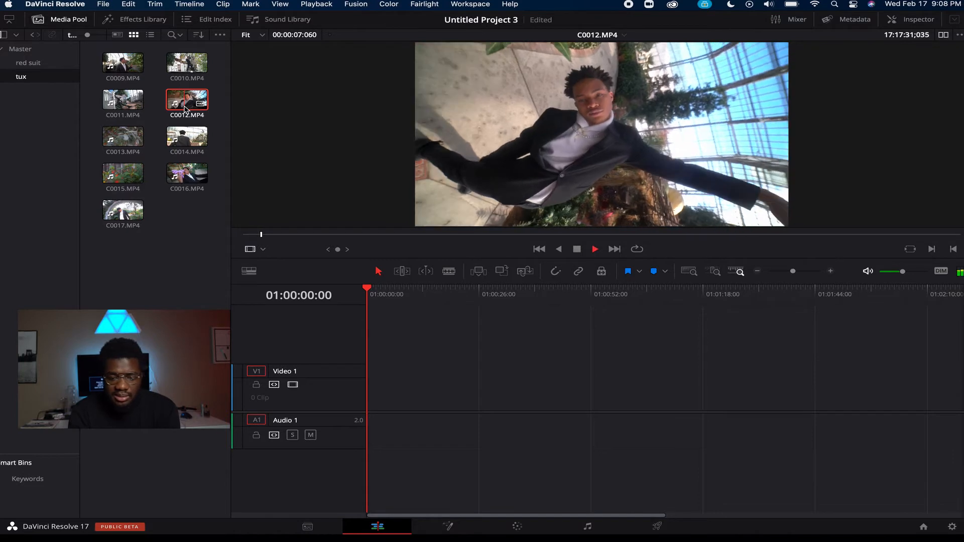
key("space")
- Preview clip C0009.MP4 from the tux bin and place it on the Video 1 track of the timeline
left_click(129, 75)
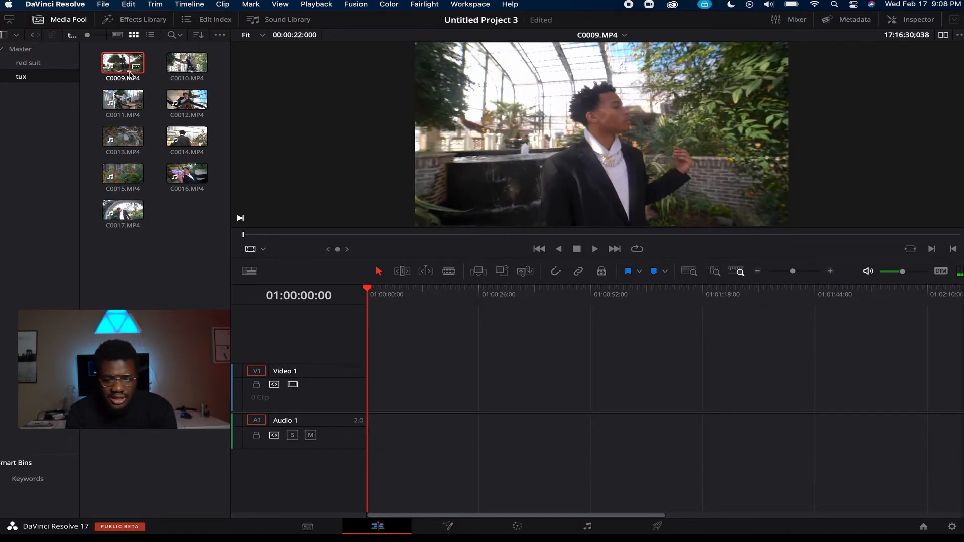
key("space")
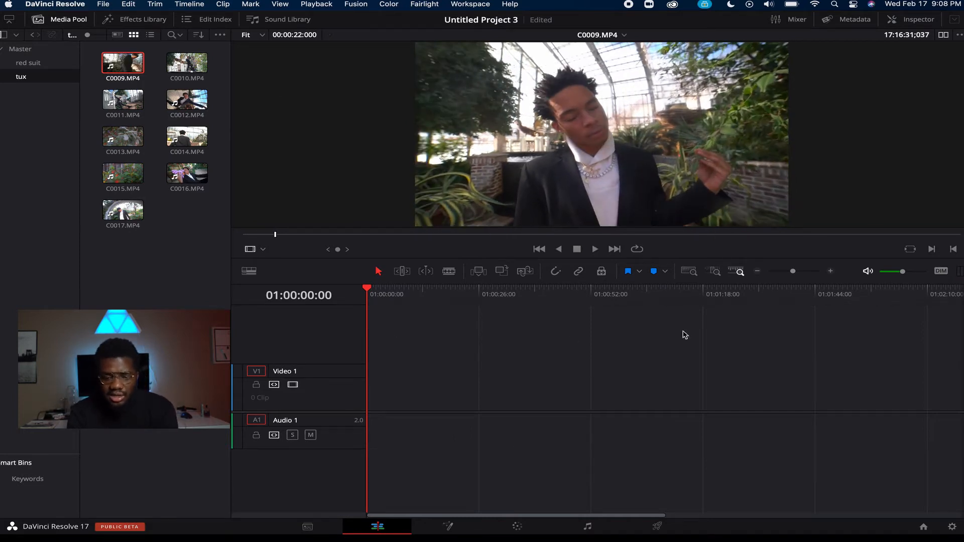
left_click_drag(122, 63, 429, 386)
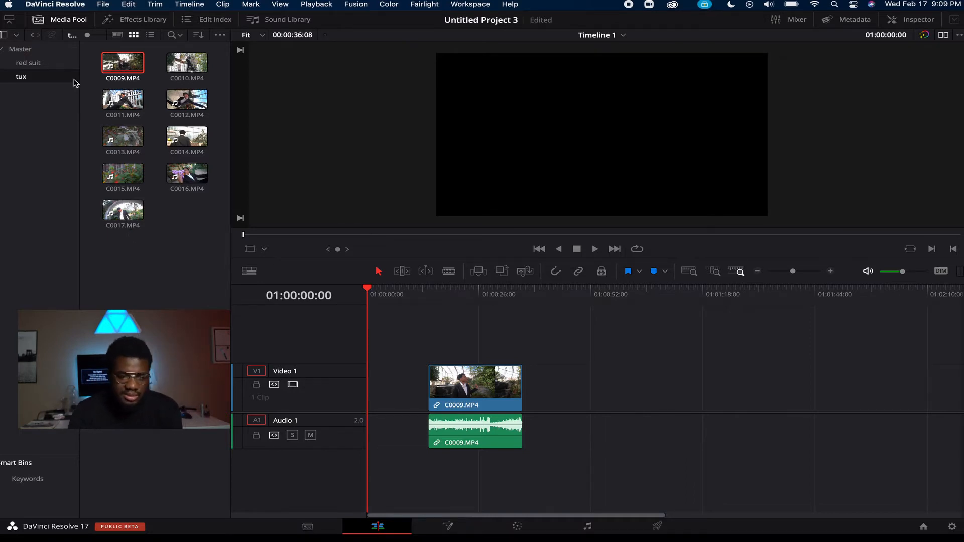
- Import the song Dvision [Clean] - J.I.D.mp3 and the photo DSC03314.jpg from the Downloads folder into the tux bin
left_click(322, 528)
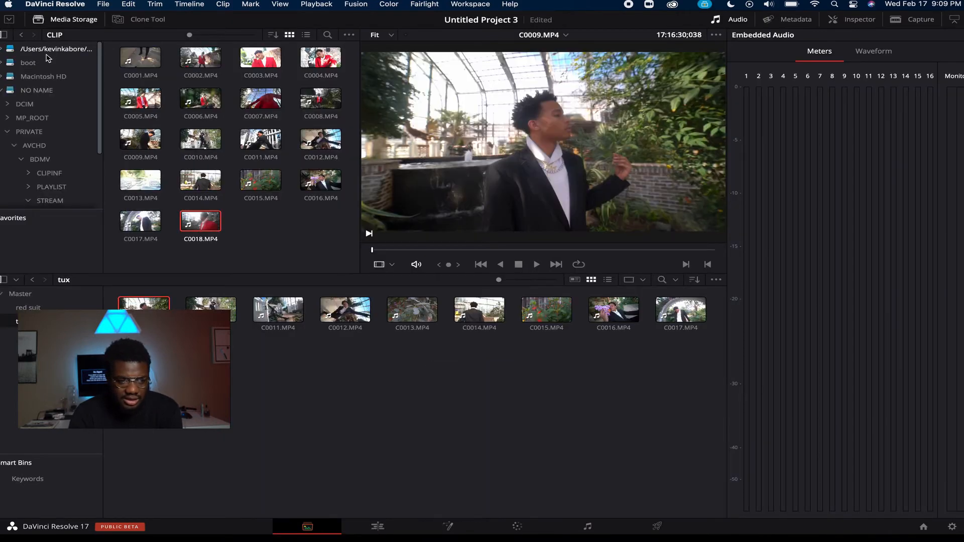
left_click(35, 75)
left_click_drag(316, 164, 255, 402)
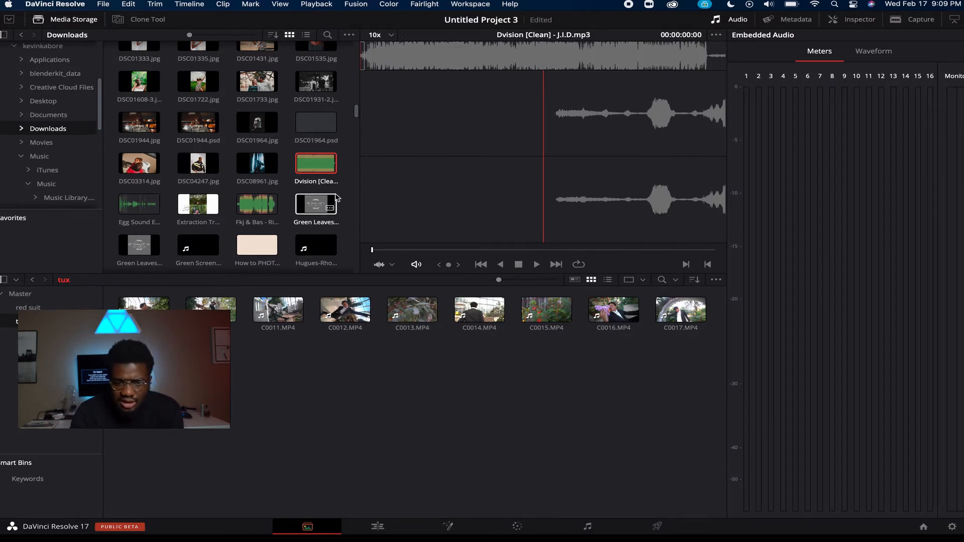
left_click_drag(121, 173, 302, 509)
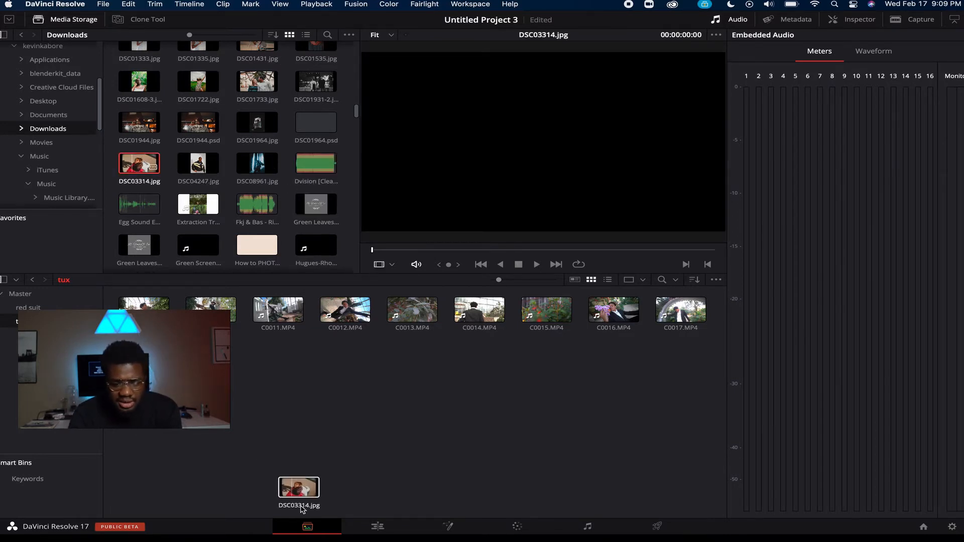
left_click_drag(278, 437, 276, 439)
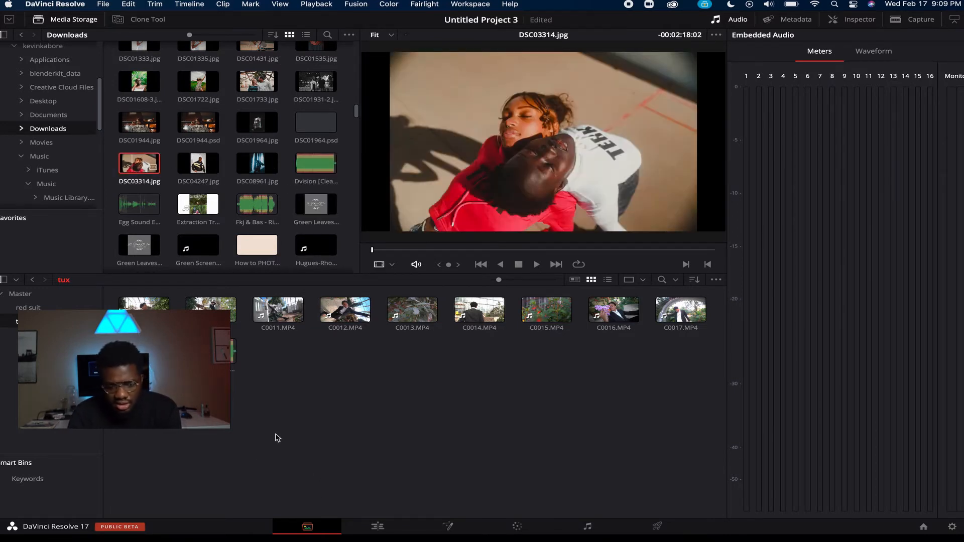
- Place the Dvision song on the Audio 1 track at the start of the Edit page's timeline
left_click(385, 526)
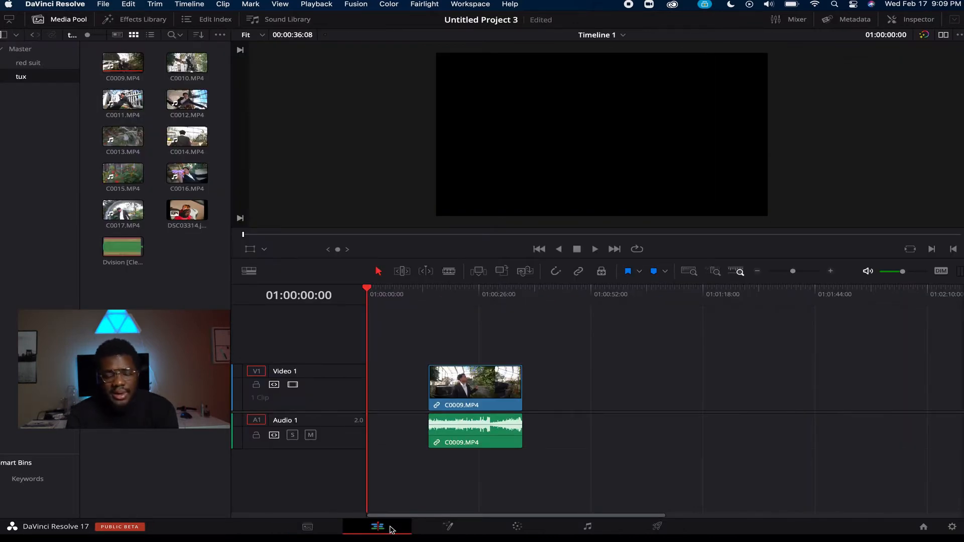
left_click(130, 208)
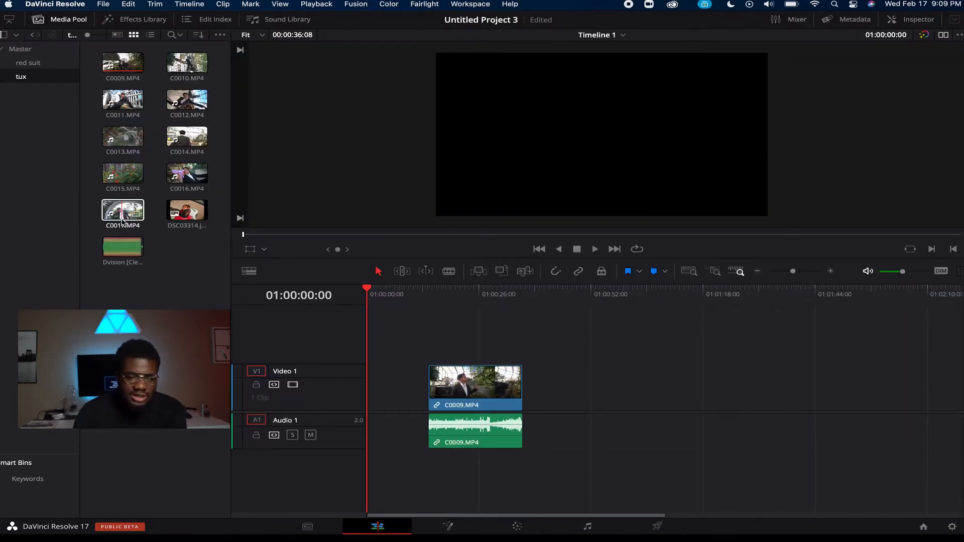
left_click_drag(123, 248, 369, 427)
left_click(485, 441)
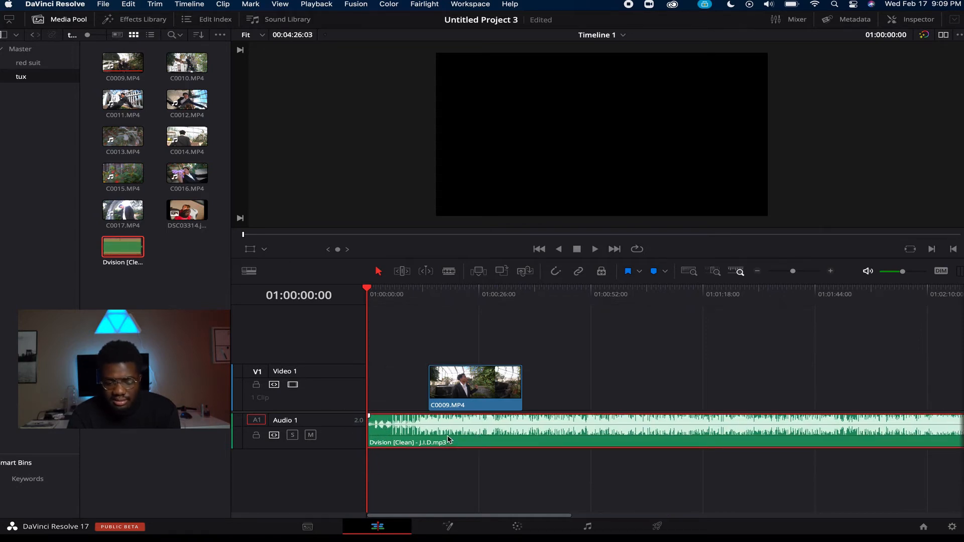
- Play the timeline from its start and again from within the C0009.MP4 clip to hear the music
key("space")
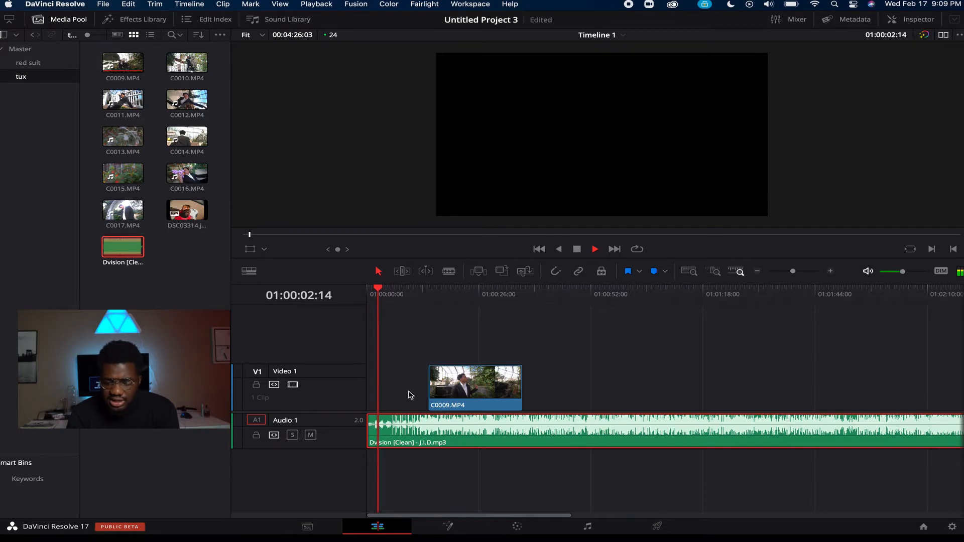
left_click(451, 296)
key("space")
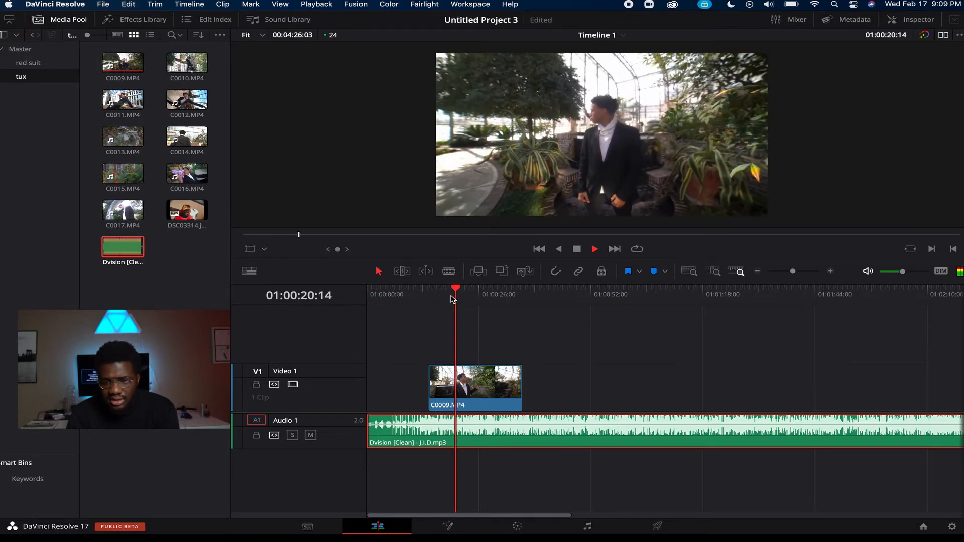
- Return the playhead to the timeline's start and delete the C0009.MP4 clip from Video 1
left_click_drag(458, 291, 368, 293)
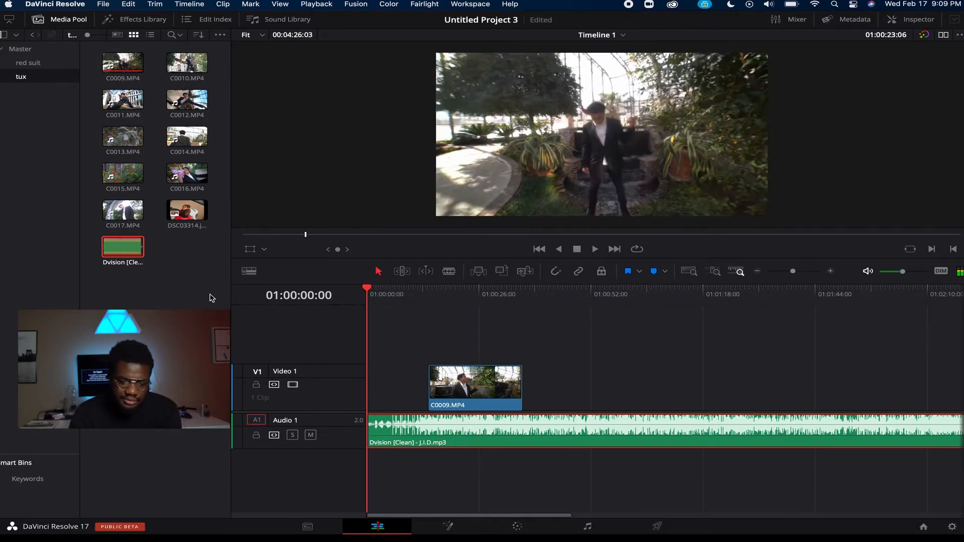
left_click(504, 404)
key("BackSpace")
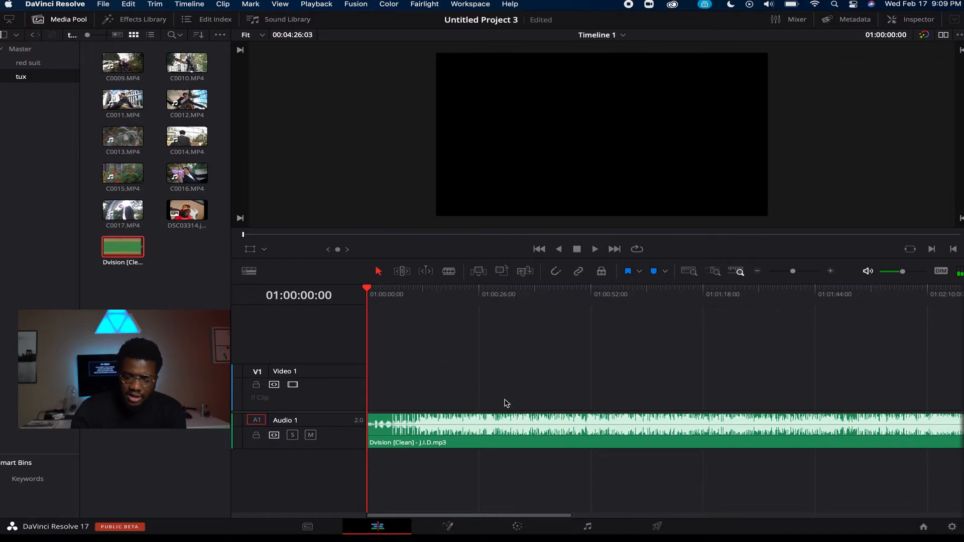
- Play C0011.MP4 from the tux bin in the source viewer and mark in and out points around an early section ending at 17:17:17;035
left_click(113, 103)
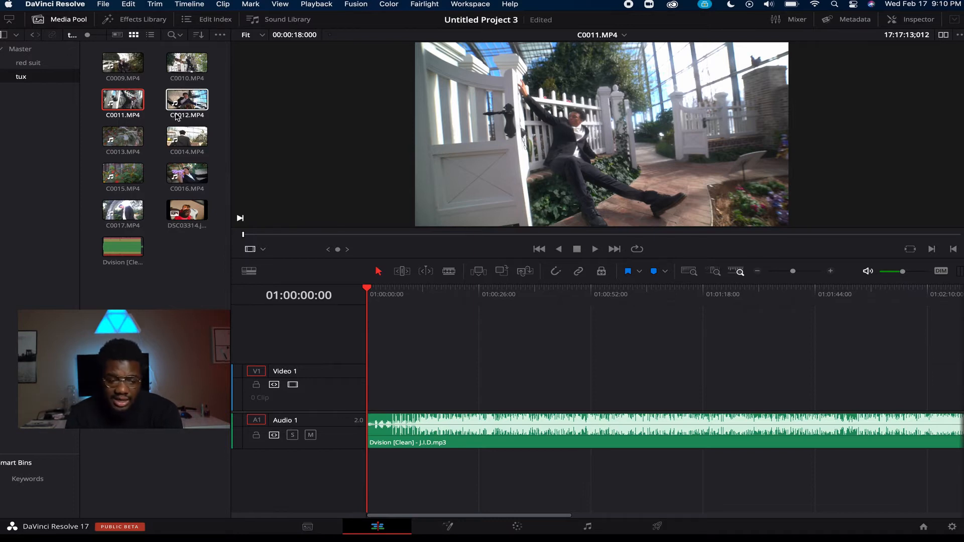
key("space")
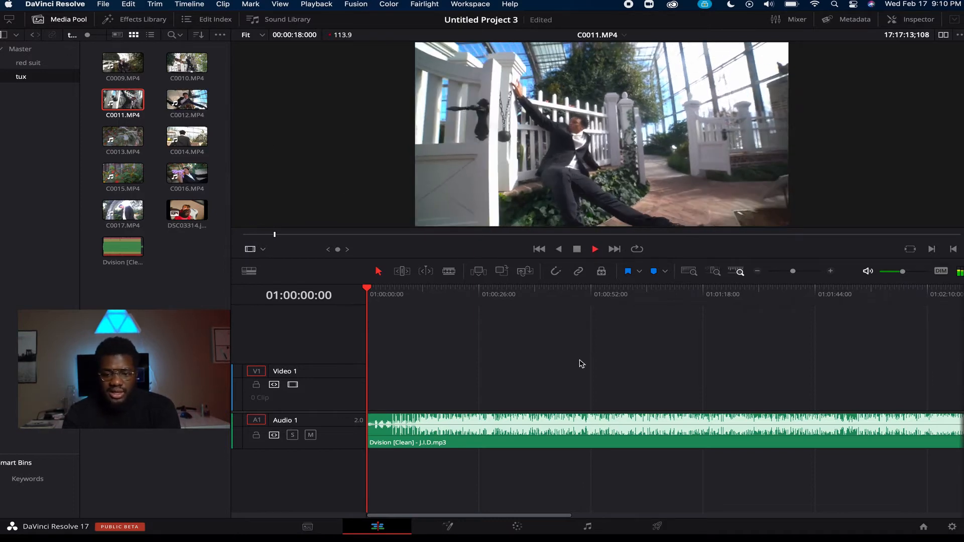
key("space")
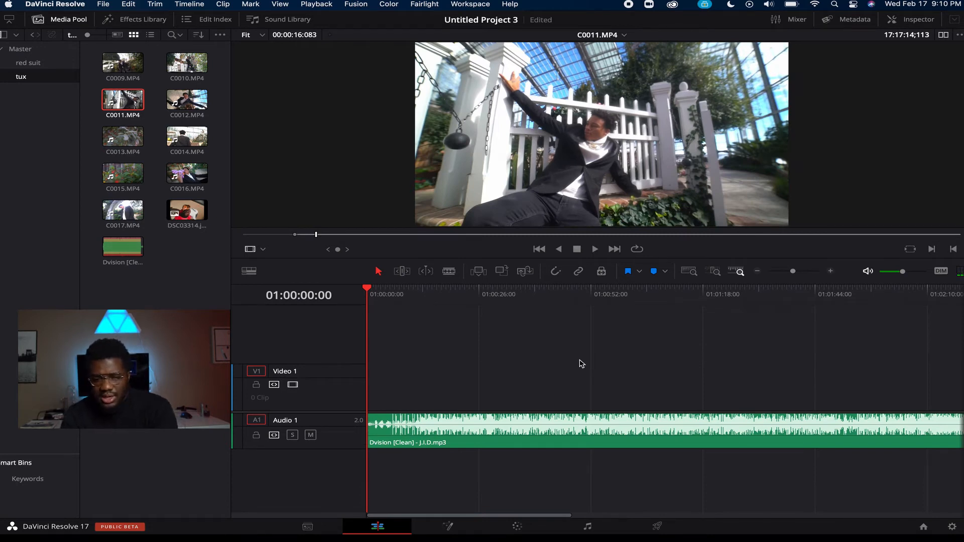
key("space")
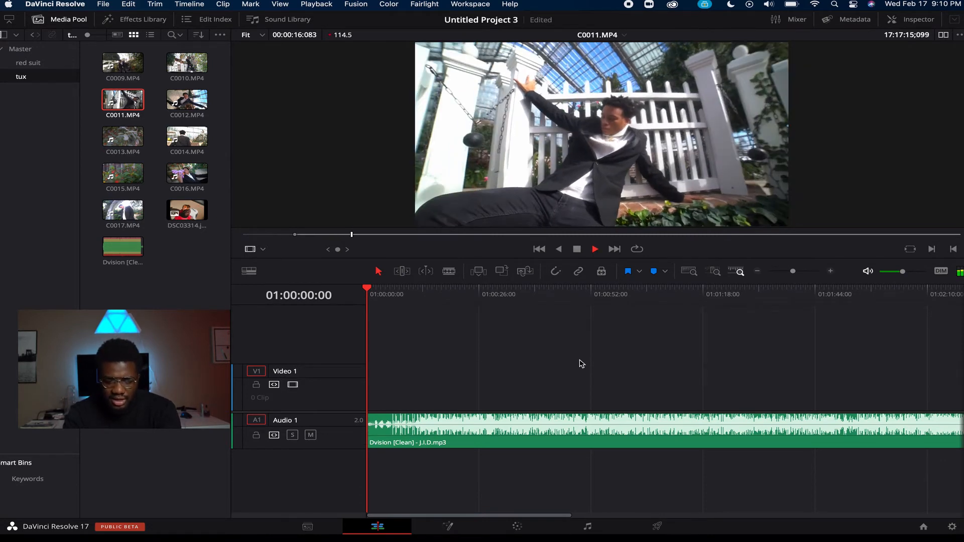
key("space")
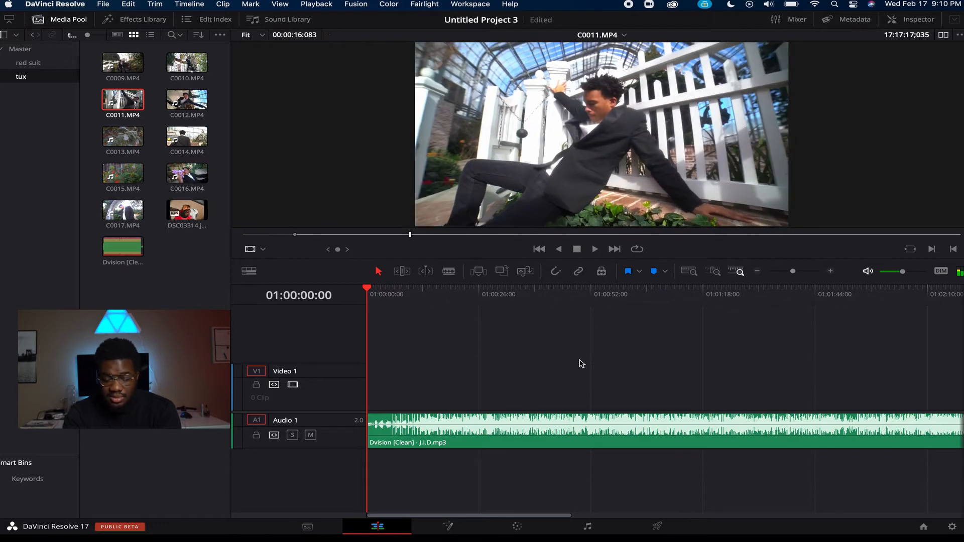
key("o")
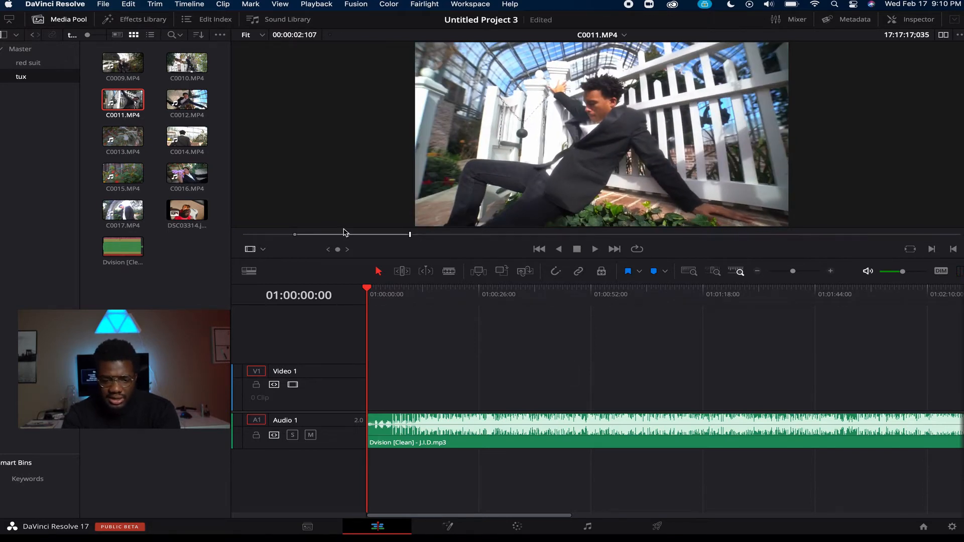
- Place only the video of the marked C0011.MP4 range at the start of Video 1 and play it with the song
mouse_move(311, 236)
left_mouse_down()
mouse_move(301, 236)
mouse_move(316, 236)
left_mouse_up()
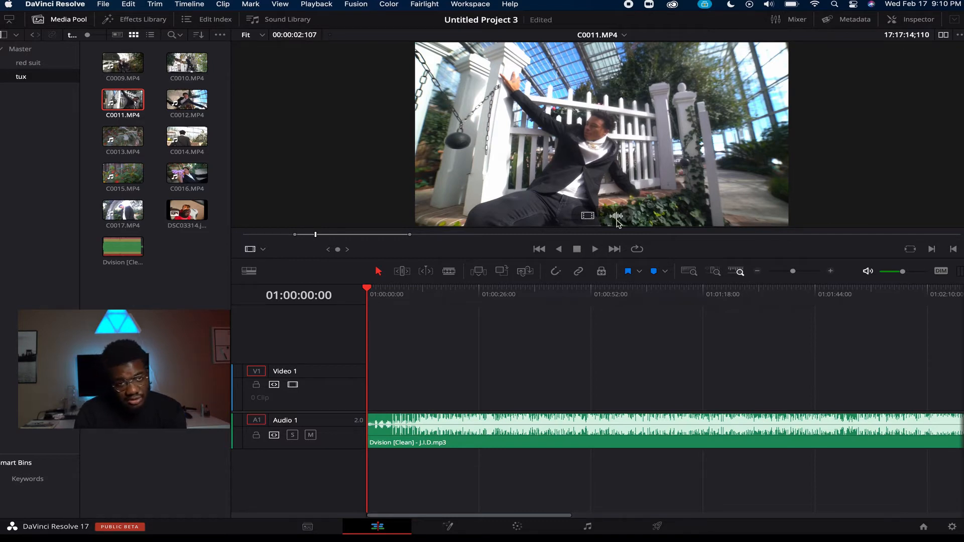
left_click_drag(590, 216, 364, 387)
key("space")
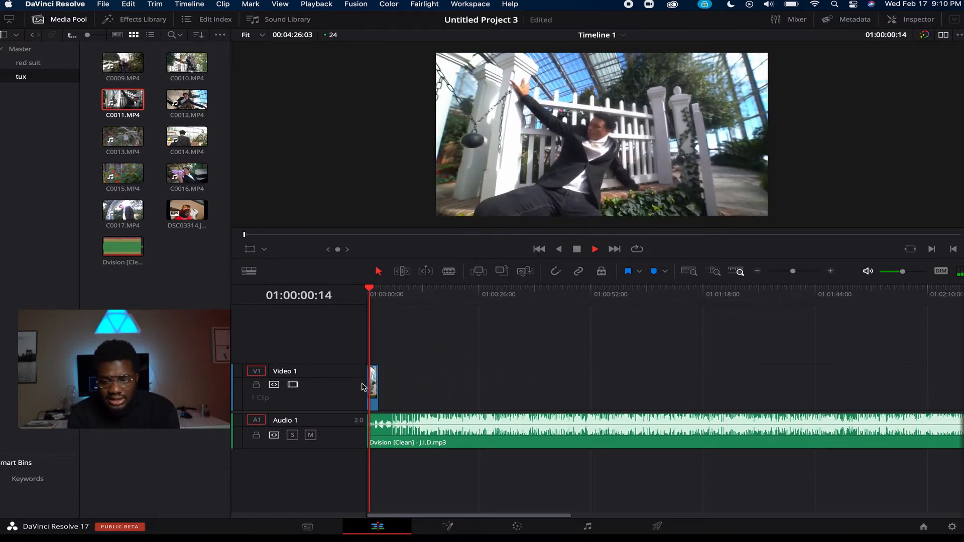
key("space")
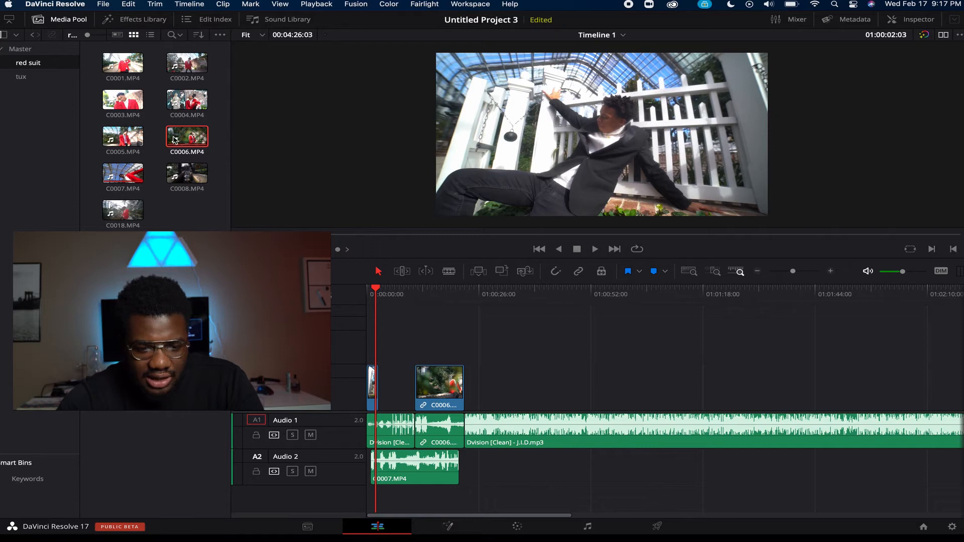
- Place C0006.MP4 from the red suit bin on the track above Video 1, starting where the existing C0006.MP4 clip ends
left_click(172, 139)
left_click_drag(173, 139, 468, 325)
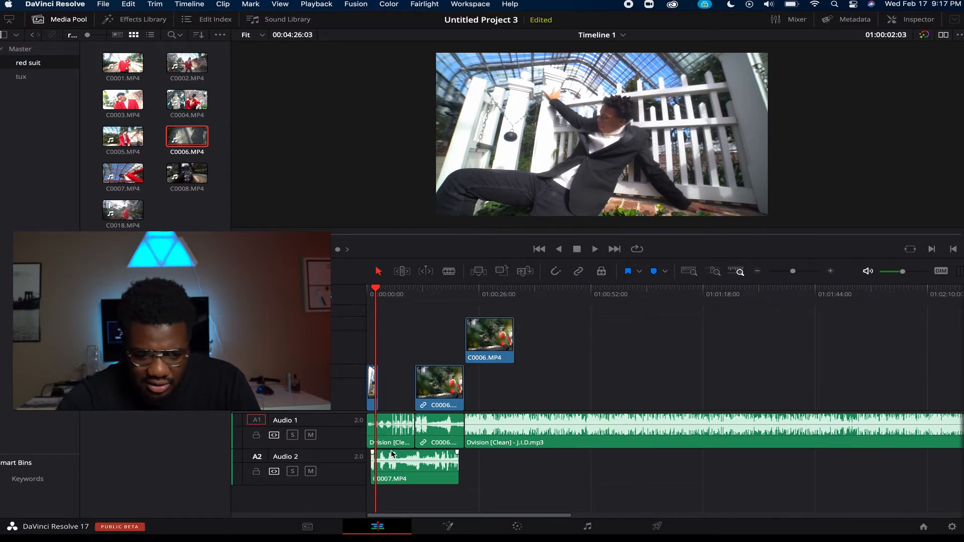
- Try twice to overwrite the C0006.MP4 audio on Audio 1 by extending the first song section far past it, undoing each attempt
left_click_drag(415, 429, 784, 447)
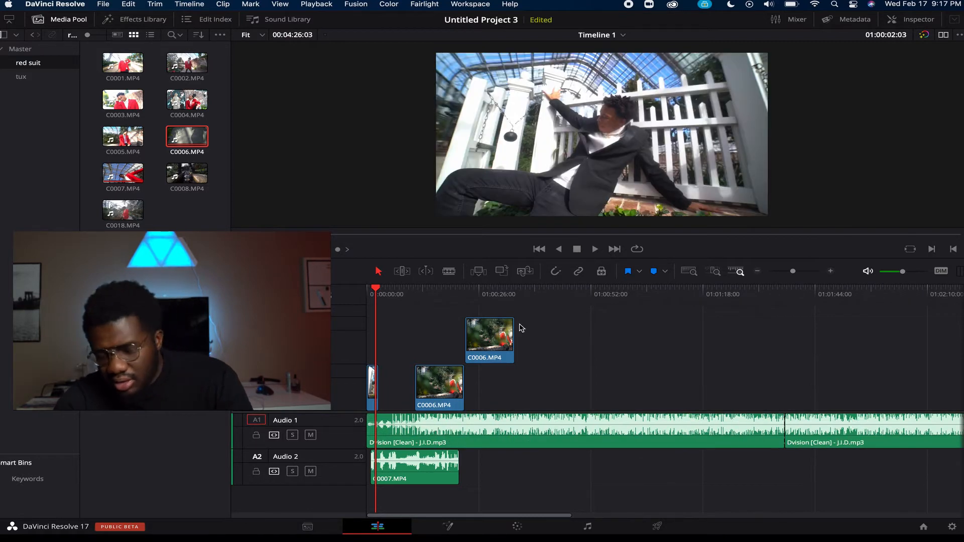
key("super+z")
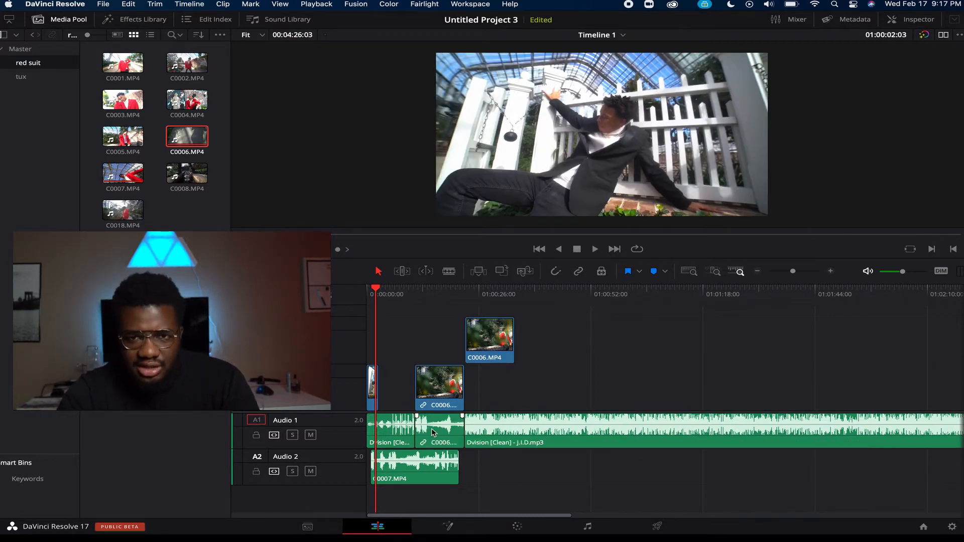
left_click_drag(412, 429, 784, 445)
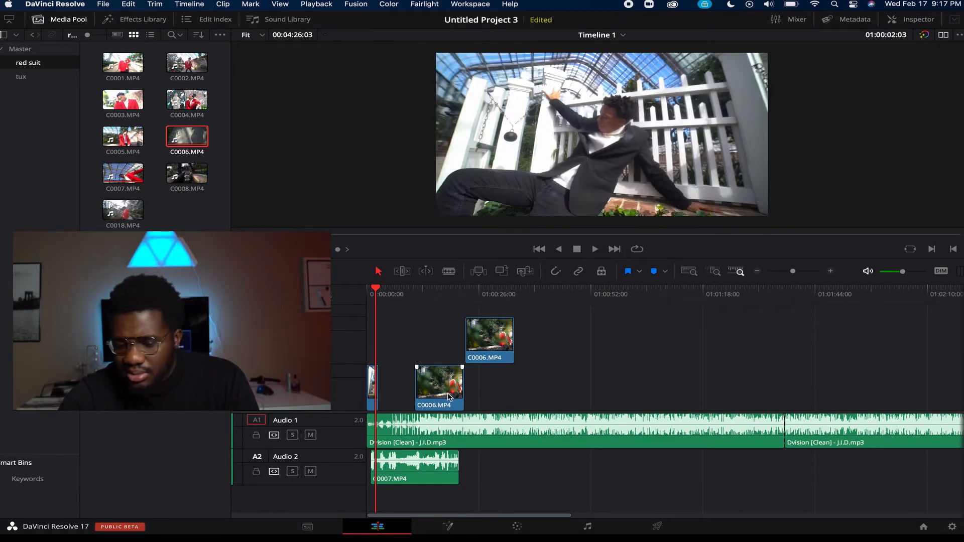
key("super+z")
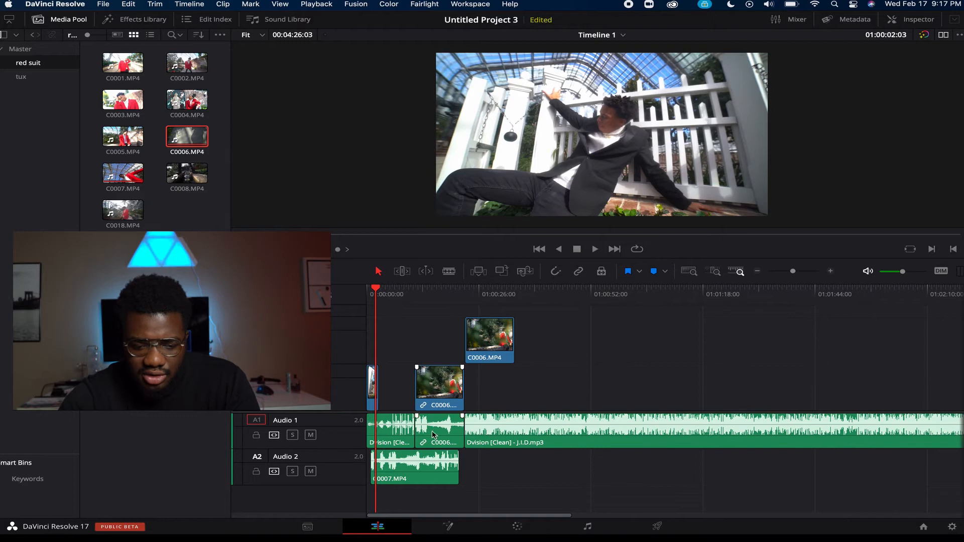
- Extend the first Dvision section on Audio 1 over the C0006.MP4 audio until it meets the second song section
left_click_drag(414, 432, 463, 432)
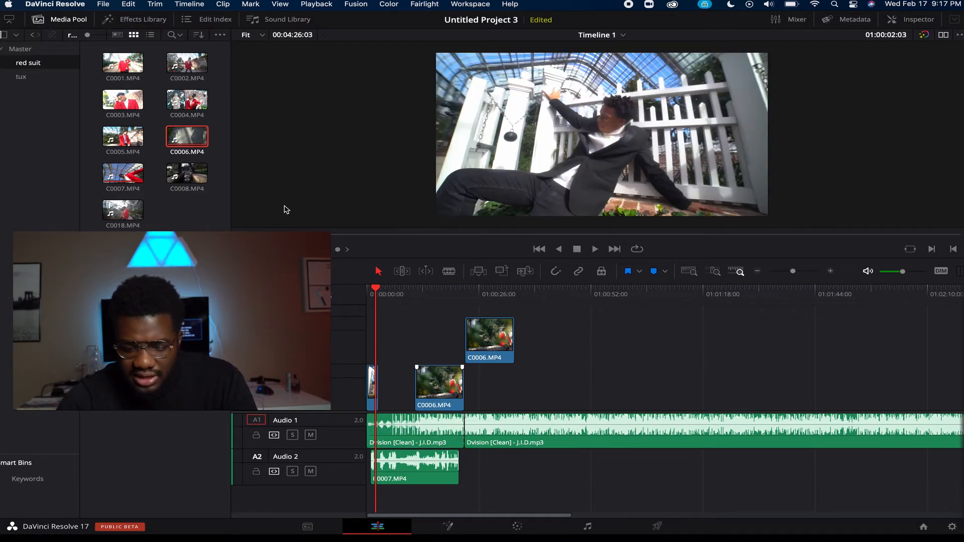
- Split the upper-track C0006.MP4 clip into three pieces with the blade tool and move the last piece down to Video 1
left_click(493, 298)
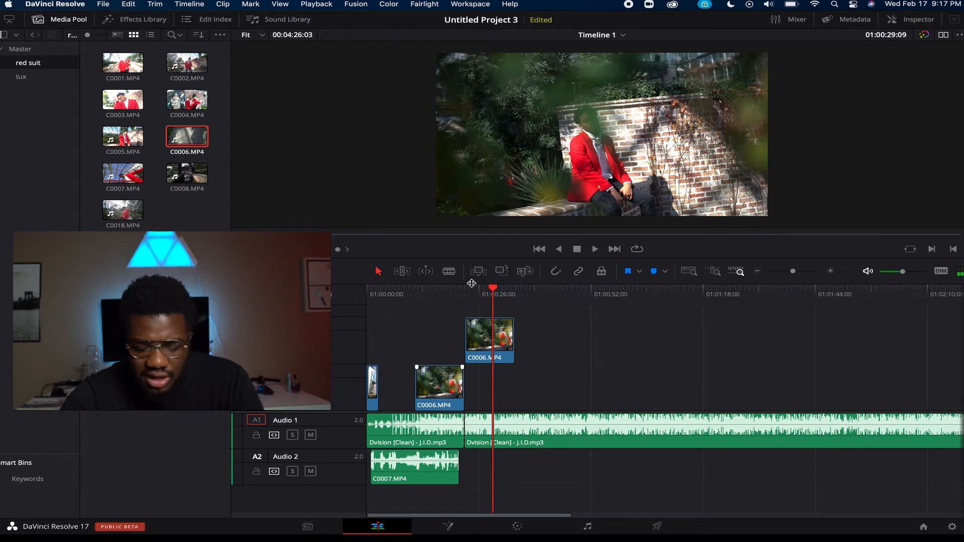
left_click(449, 272)
left_click(496, 341)
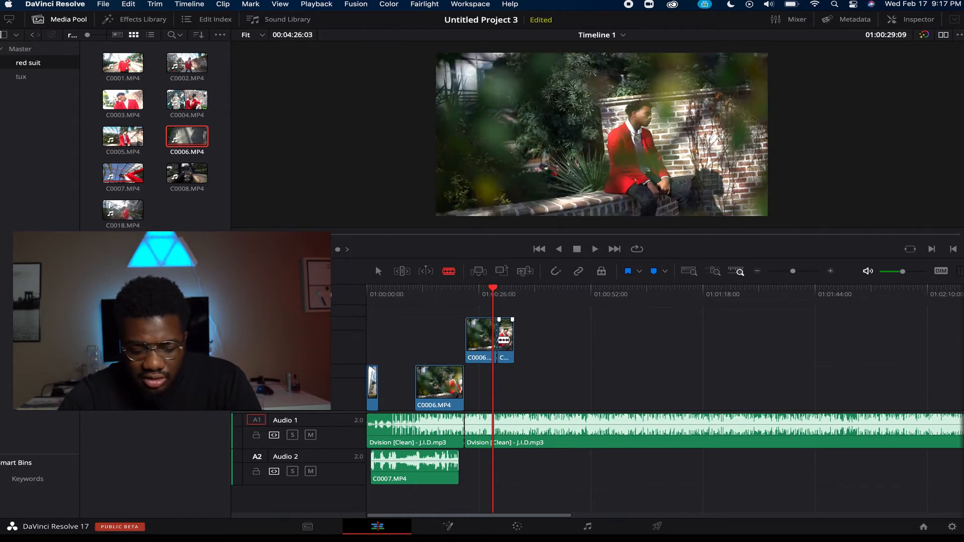
left_click(481, 327)
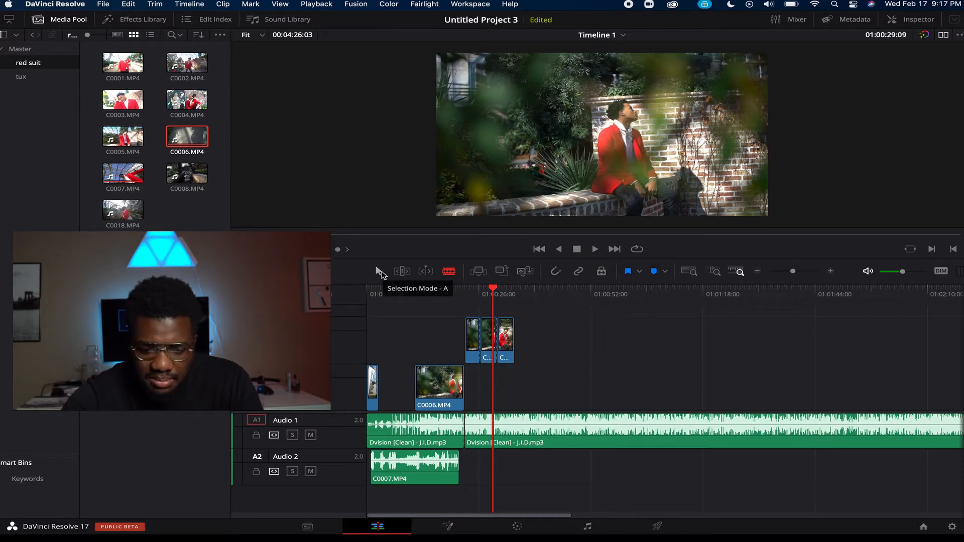
left_click(379, 272)
left_click_drag(505, 351, 495, 388)
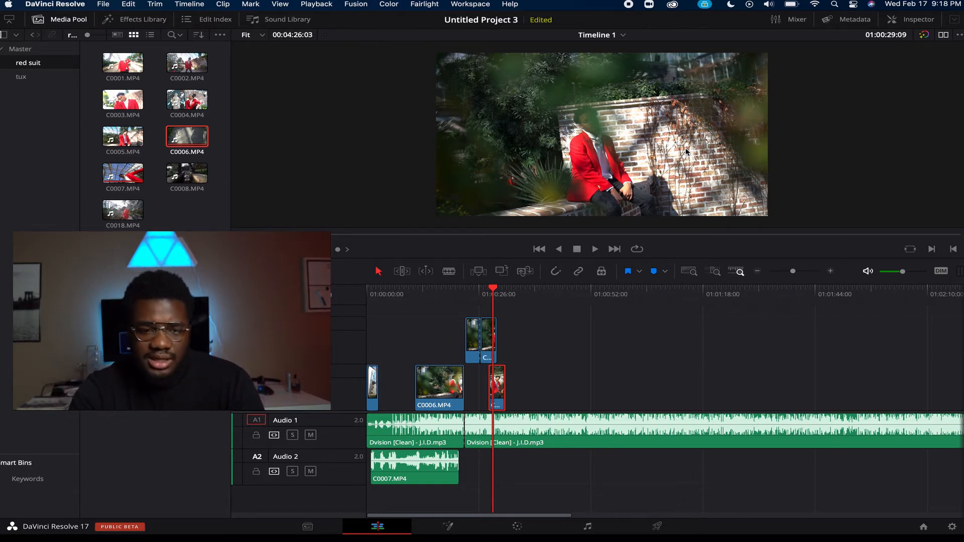
- Open the Inspector for the moved C0006.MP4 piece and look through its video settings
left_click(901, 24)
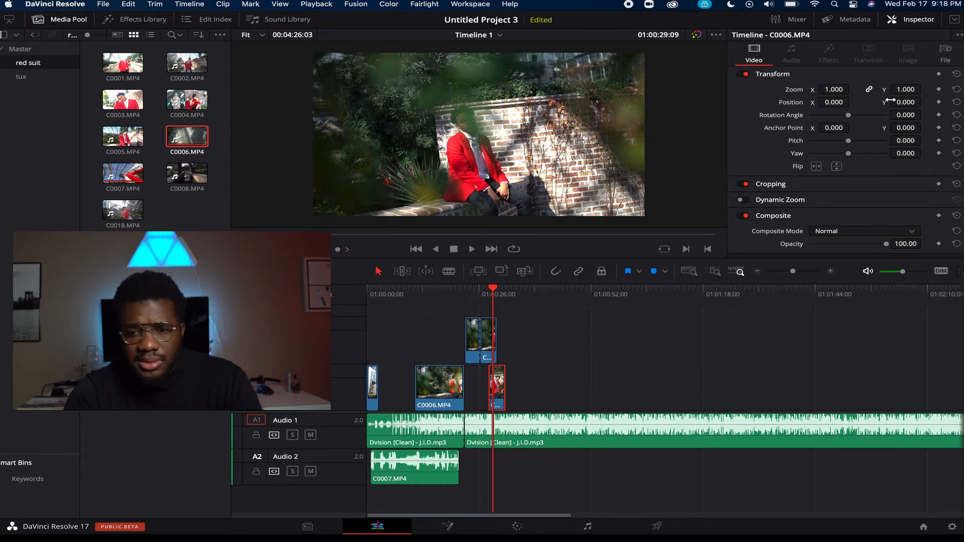
scroll(820, 188, "down", 3)
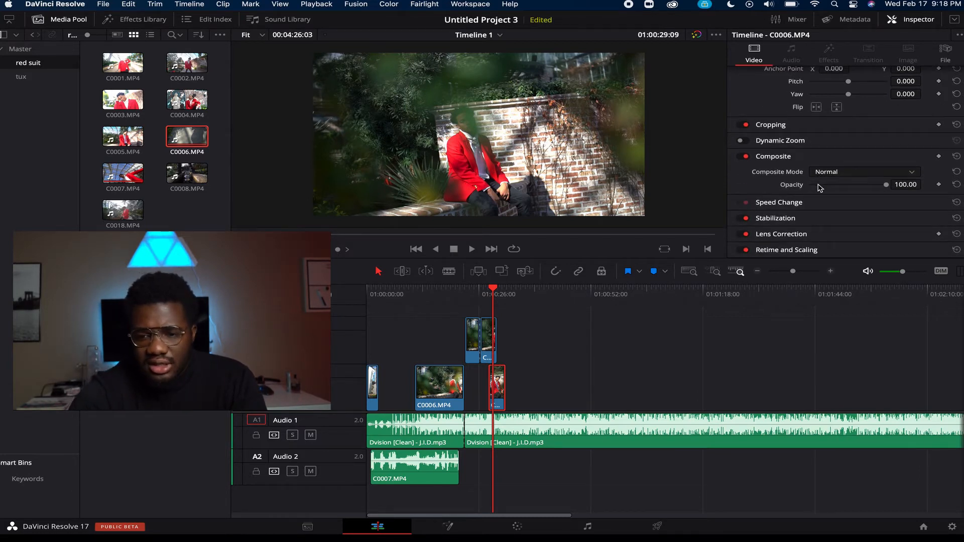
scroll(871, 114, "up", 3)
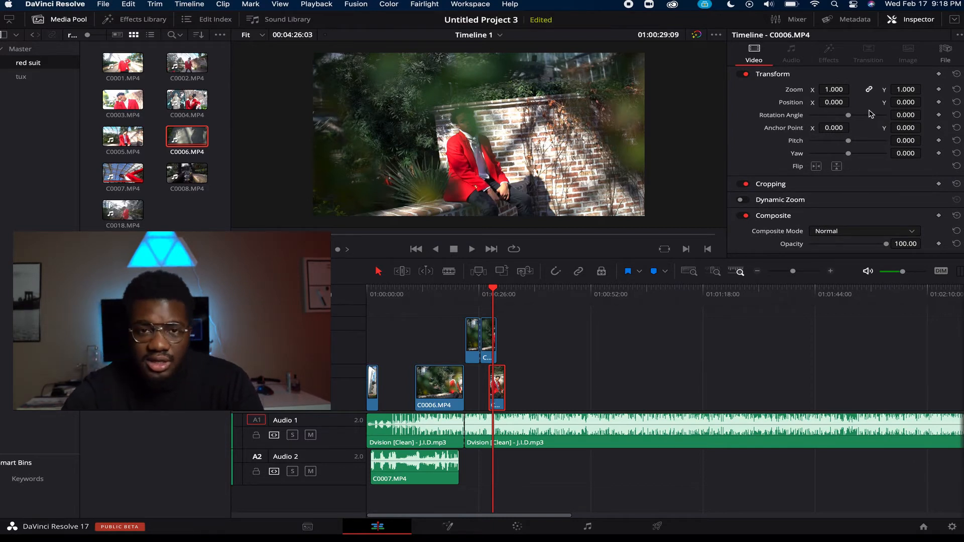
- Play the timeline from near the start of the second C0006.MP4 piece on the upper track
left_click_drag(791, 271, 802, 271)
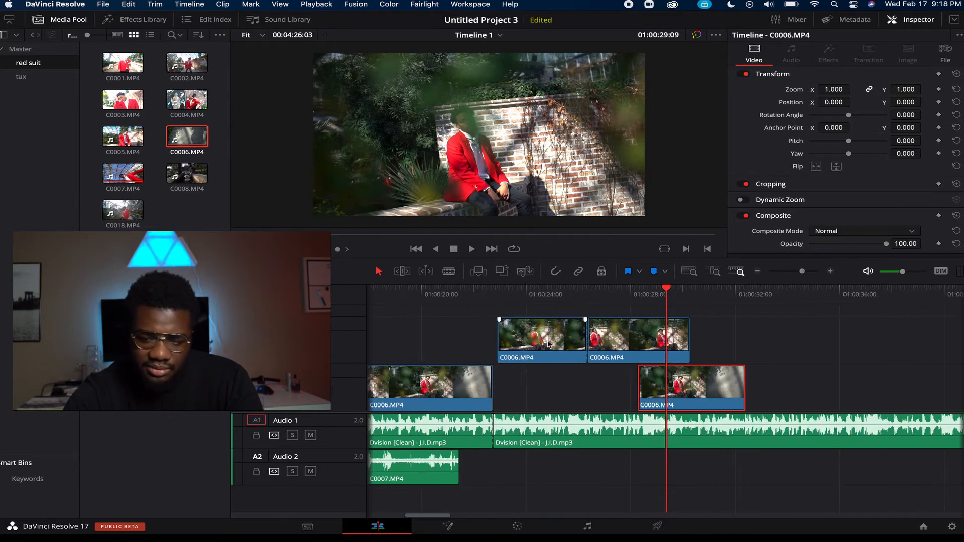
left_click(594, 293)
key("space")
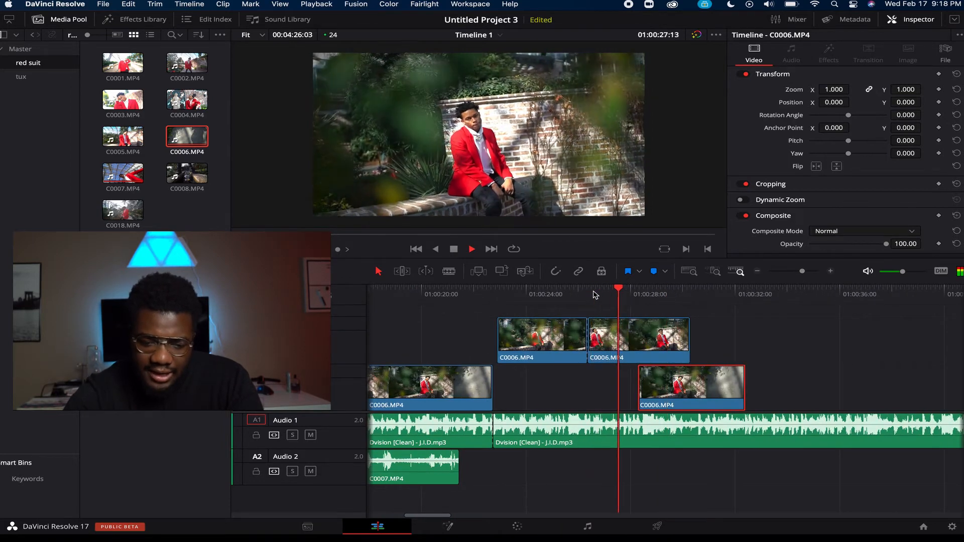
key("space")
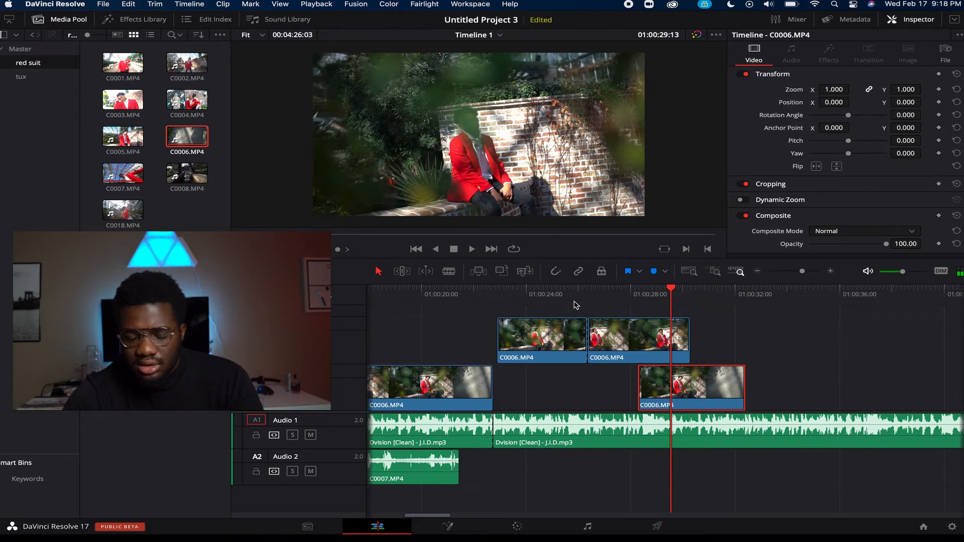
- Add Transform keyframes at the start of the second C0006.MP4 piece on the upper track, at 01:00:26:09
left_click(593, 296)
left_click(650, 334)
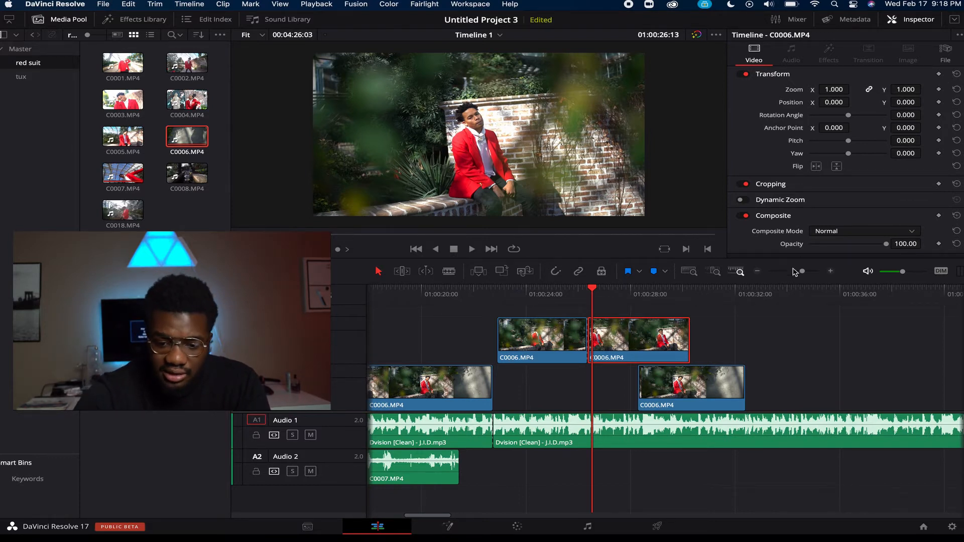
left_click_drag(802, 272, 813, 271)
left_click(612, 298)
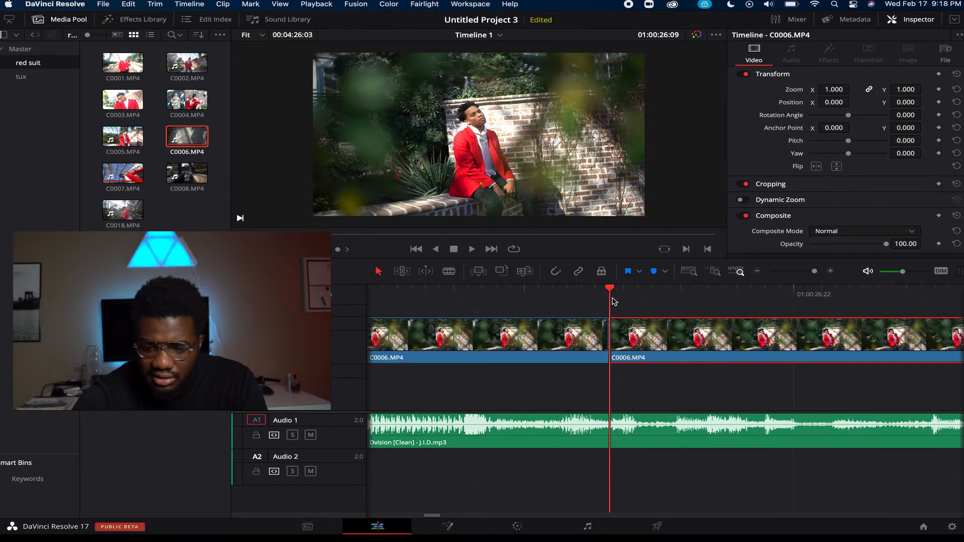
left_click(939, 74)
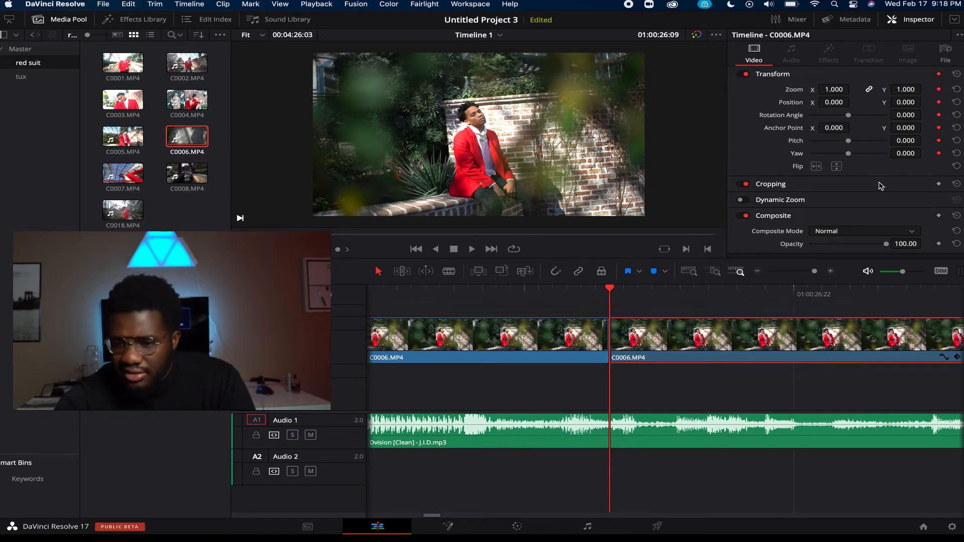
- Keyframe the same piece's end at 01:00:30:05 with a larger zoom, a positive X position offset and a positive rotation angle
left_click(803, 270)
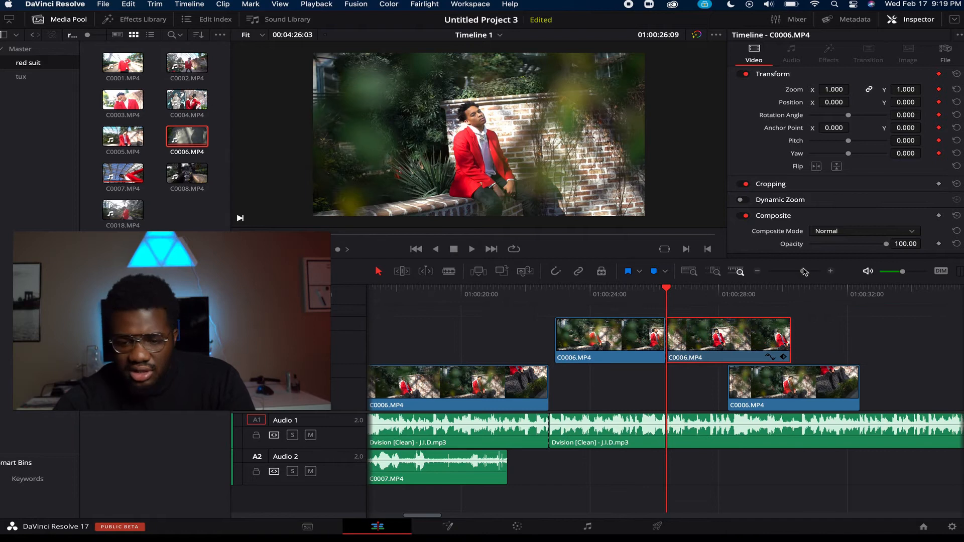
left_click(782, 296)
left_click_drag(782, 298, 790, 299)
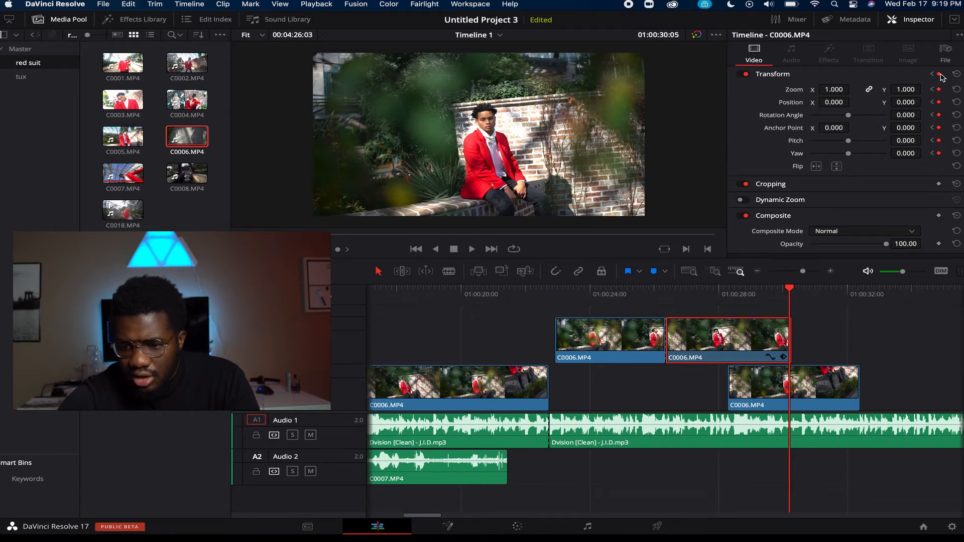
left_click_drag(833, 91, 839, 103)
left_click_drag(908, 115, 915, 115)
- Play the keyframed C0006.MP4 piece from near its start to check the zoom and rotation animation
left_click(673, 290)
key("space")
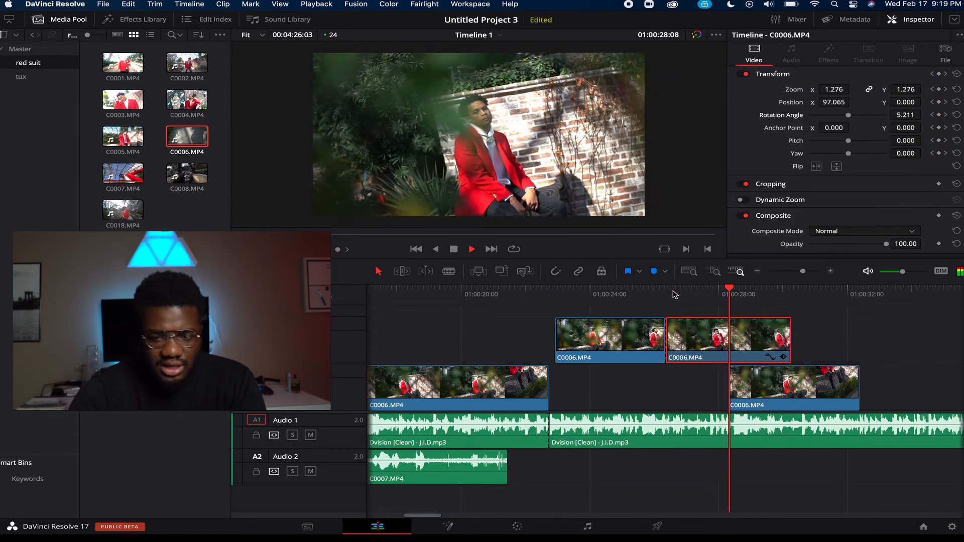
key("space")
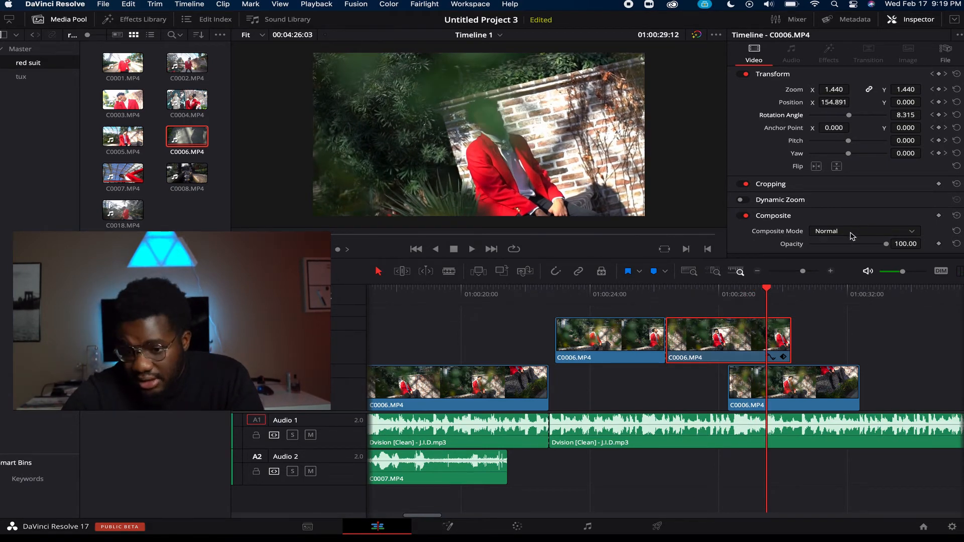
- Move the last C0006.MP4 piece on Video 1 beneath the keyframed piece and set its opacity to 25.95
left_click_drag(814, 395, 744, 394)
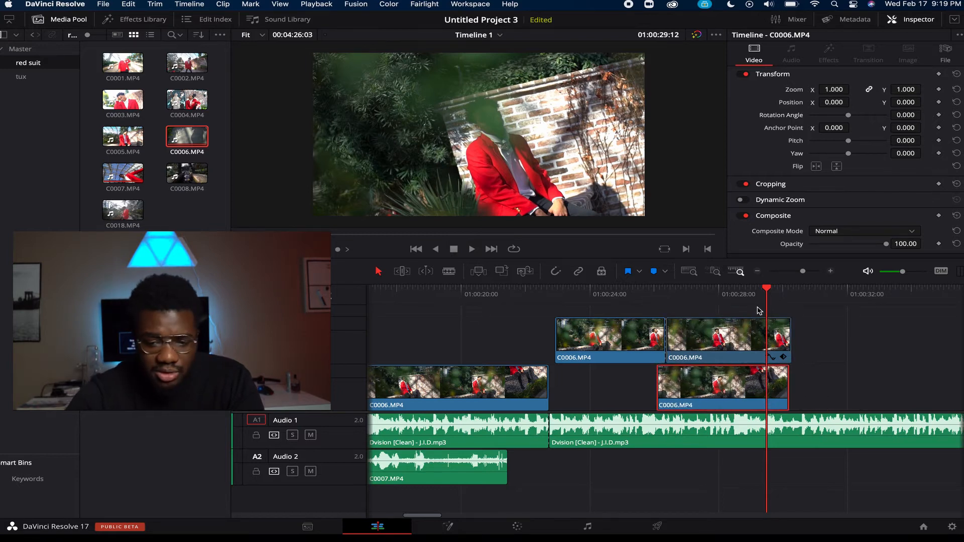
left_click_drag(850, 245, 830, 246)
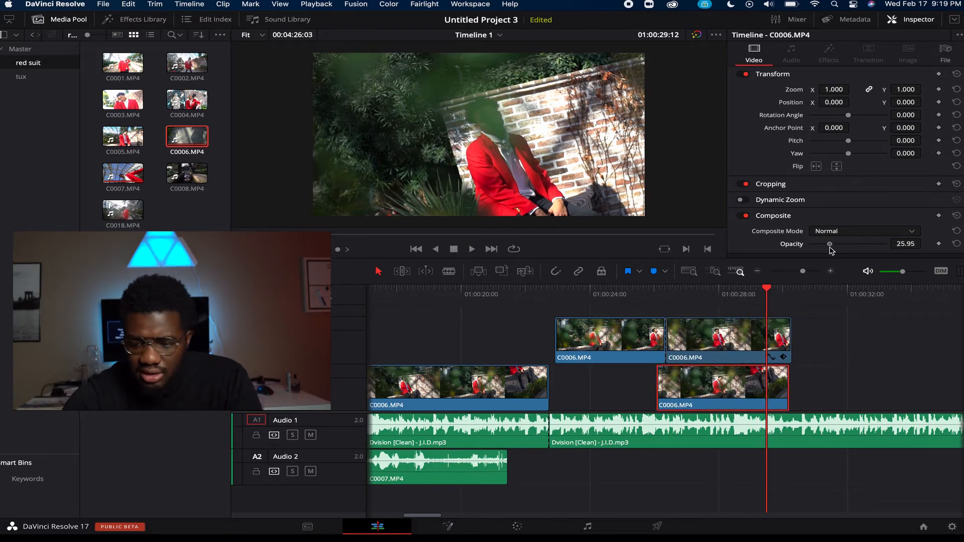
left_click(725, 332)
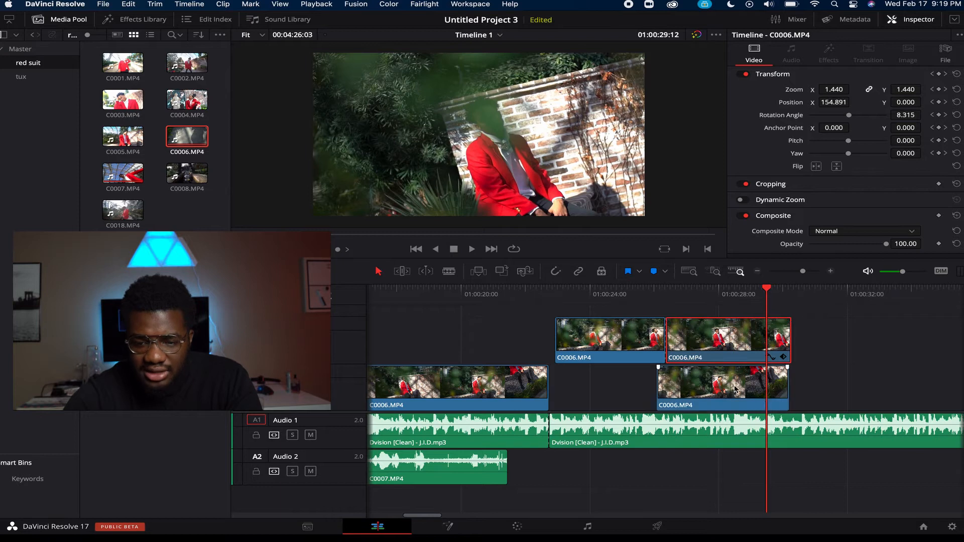
- Lower the keyframed upper-track C0006.MP4 piece's opacity to 35.11 and play the overlapping clips from near its start
left_click(728, 301)
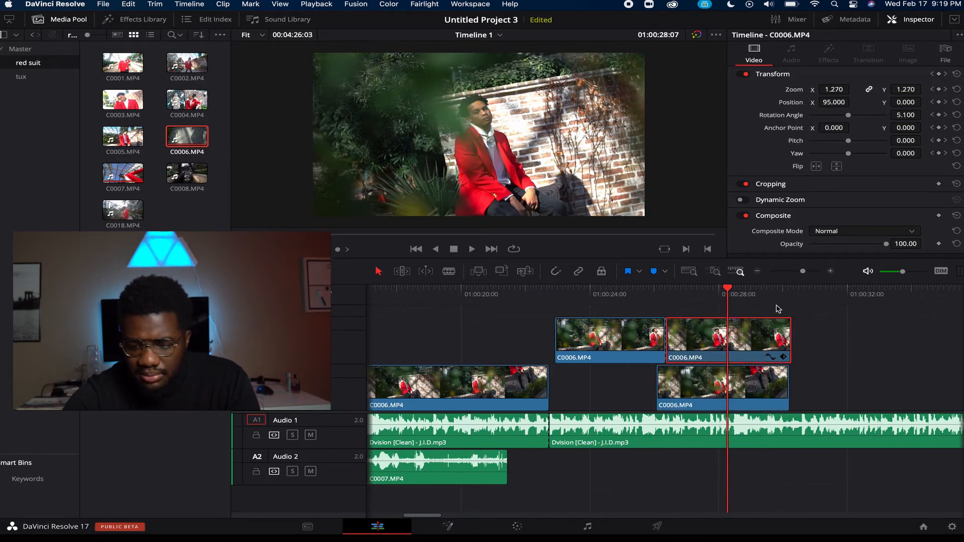
left_click(871, 232)
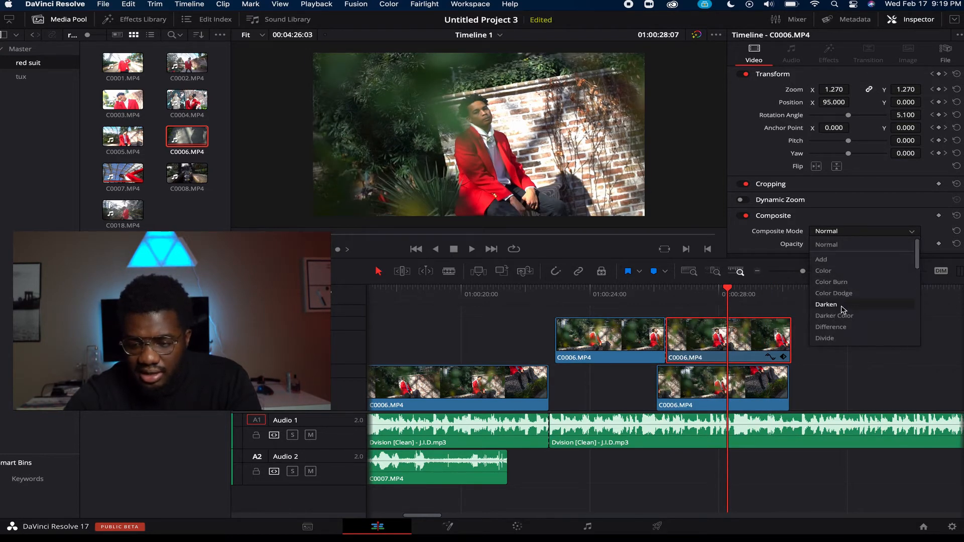
left_click(852, 210)
left_click_drag(856, 246, 837, 246)
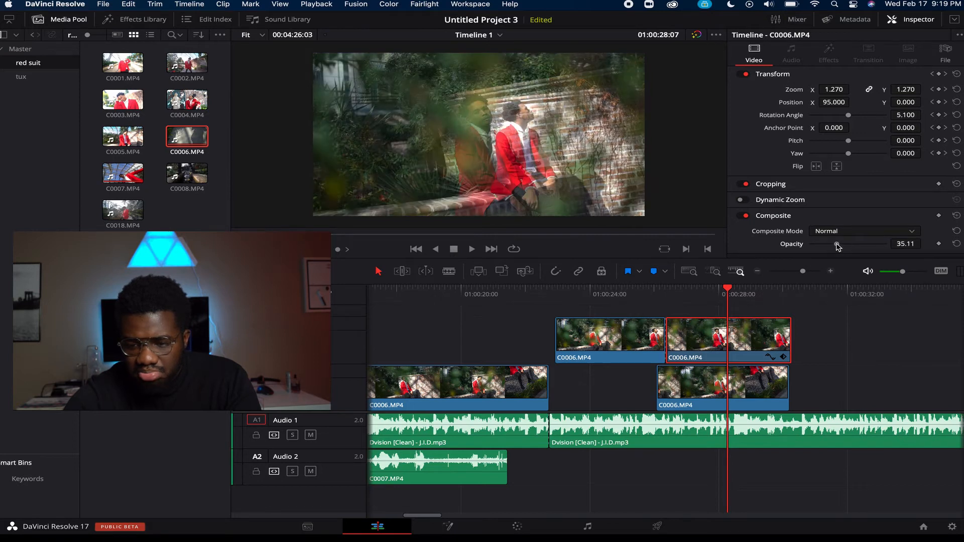
left_click(681, 301)
key("space")
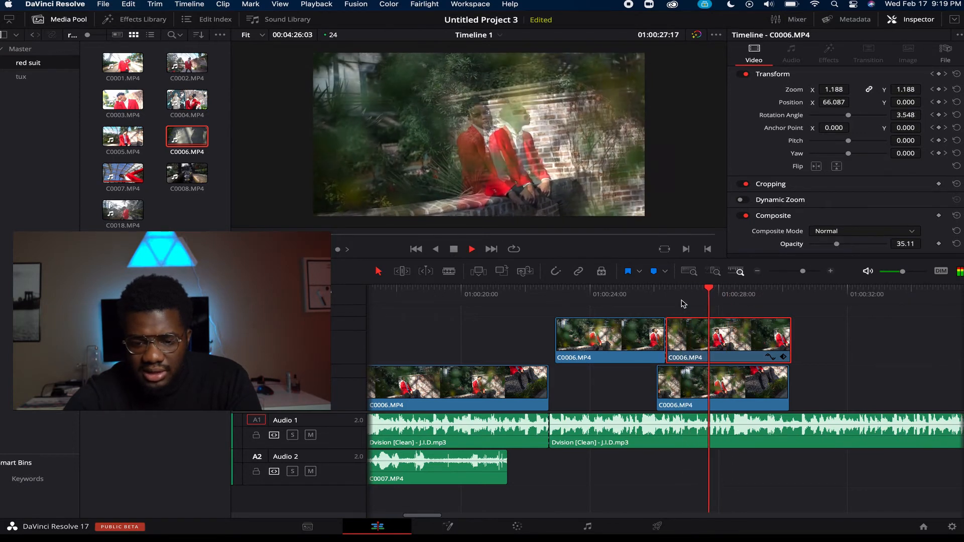
key("space")
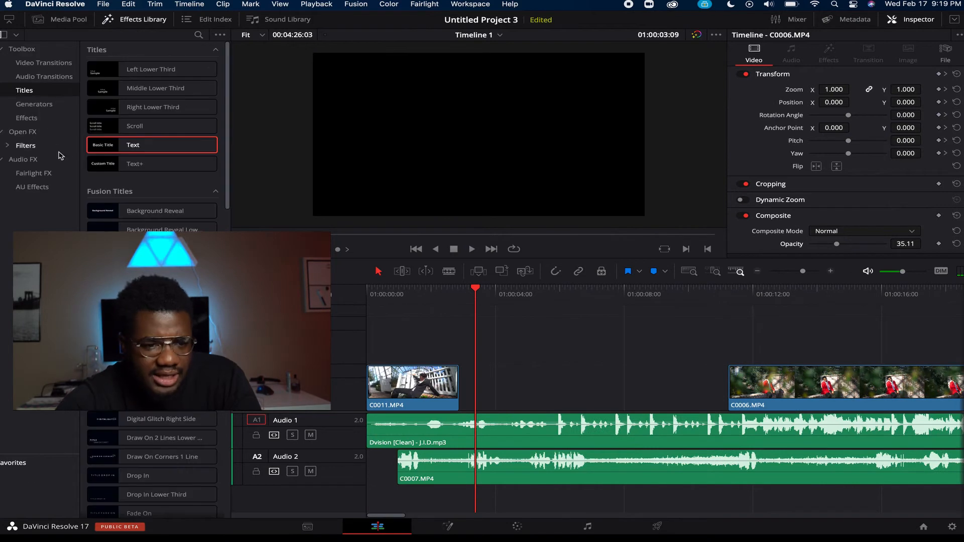
- Add a basic Text title above the empty gap after C0011.MP4, near 01:00:03:09
left_click_drag(138, 147, 488, 344)
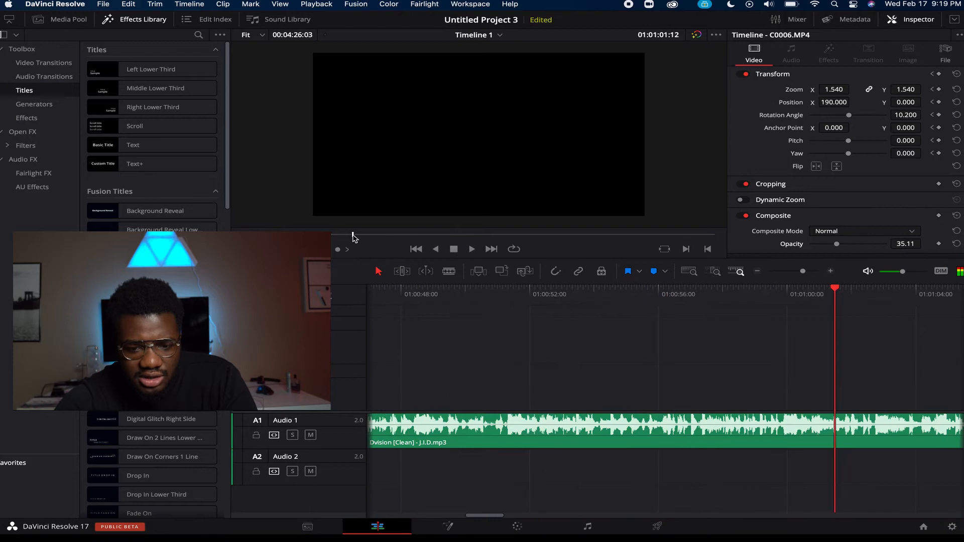
left_click_drag(353, 236, 345, 234)
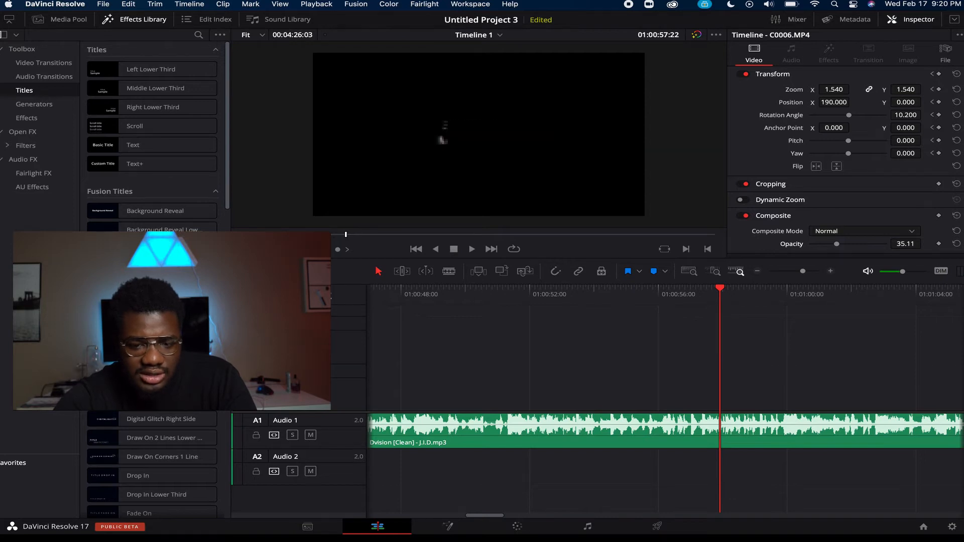
- On the Color page, apply the Arri LUT Alen Palander - Cappadocia to C0006.MP4 clip 02 and lower its saturation
left_click(460, 530)
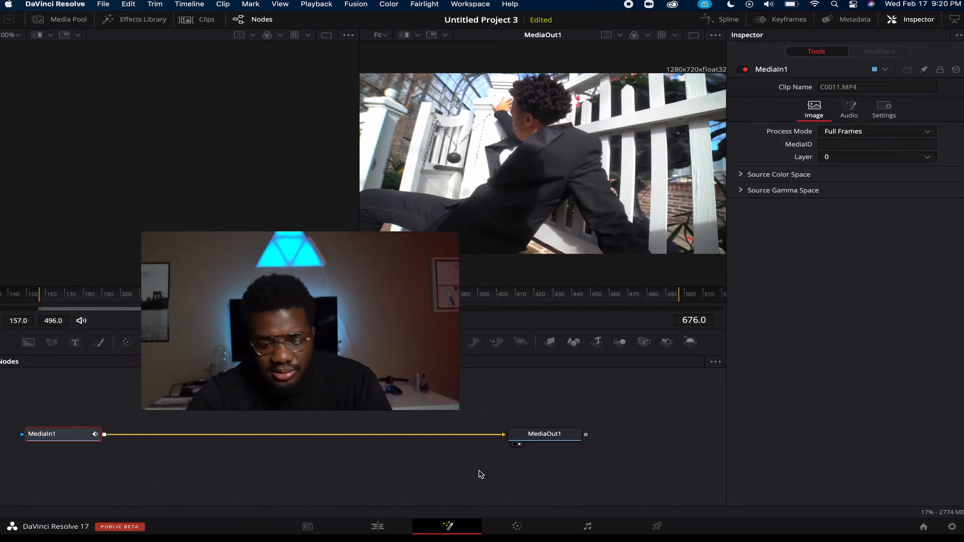
left_click(521, 529)
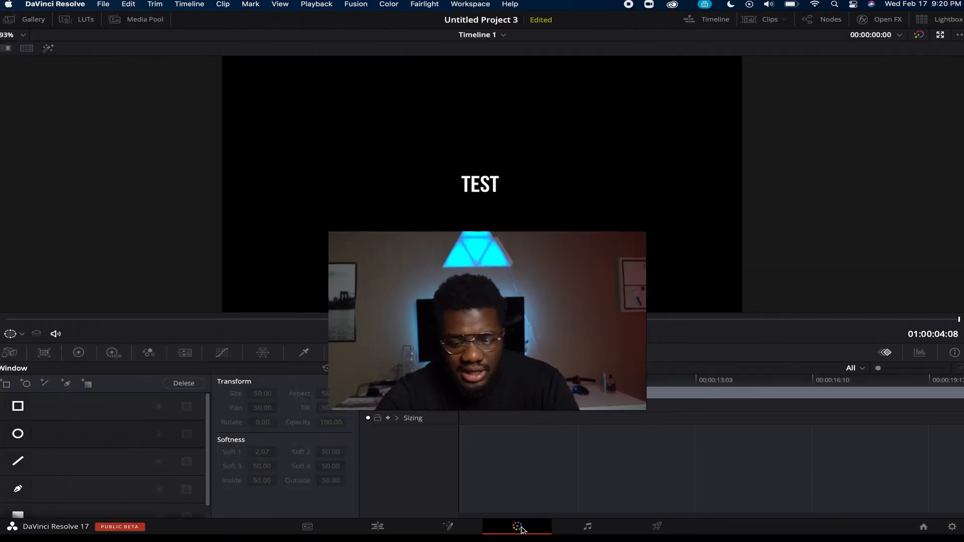
left_click(768, 19)
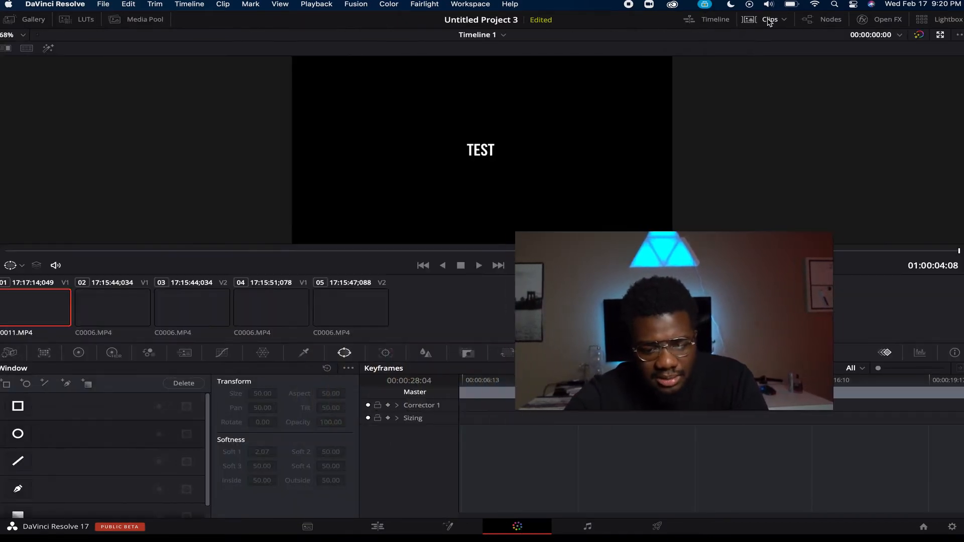
left_click(138, 307)
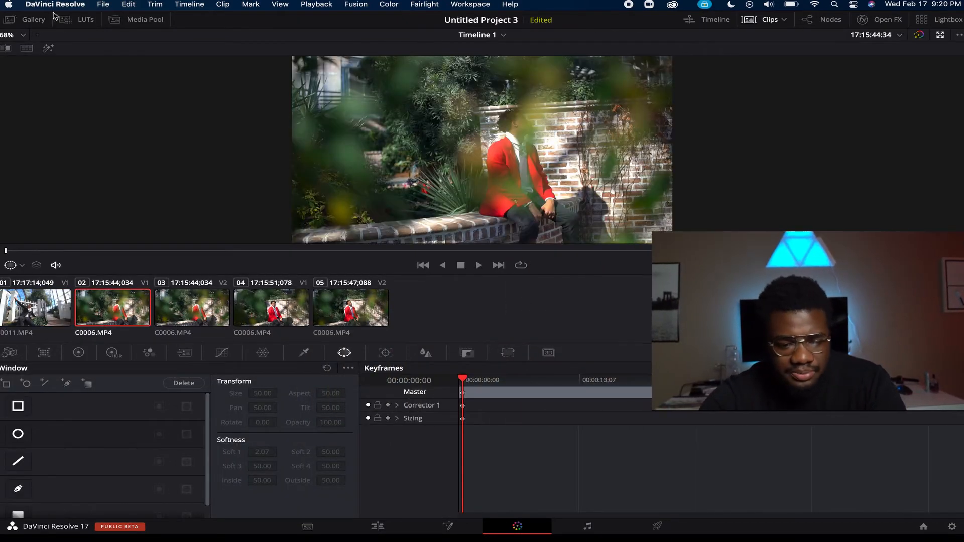
left_click(80, 19)
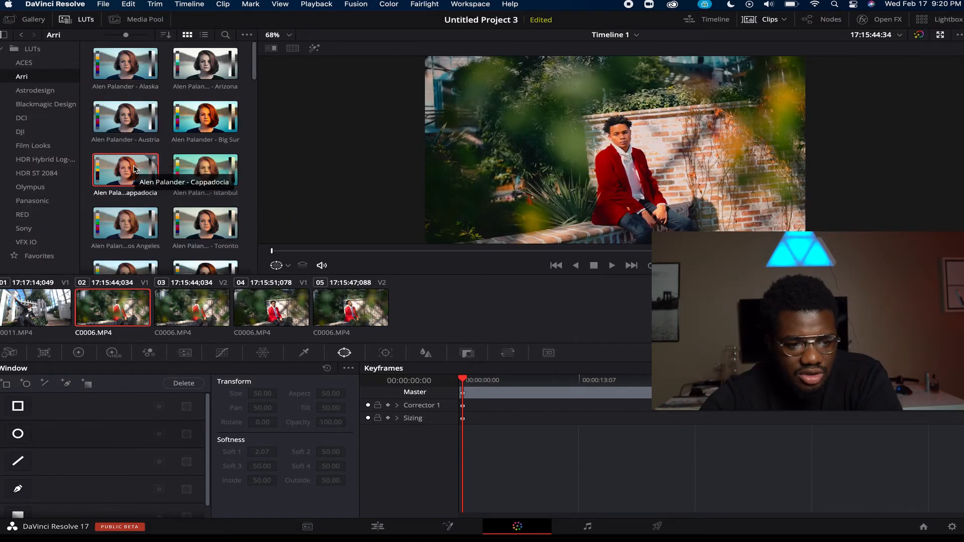
double_click(130, 168)
left_click(78, 353)
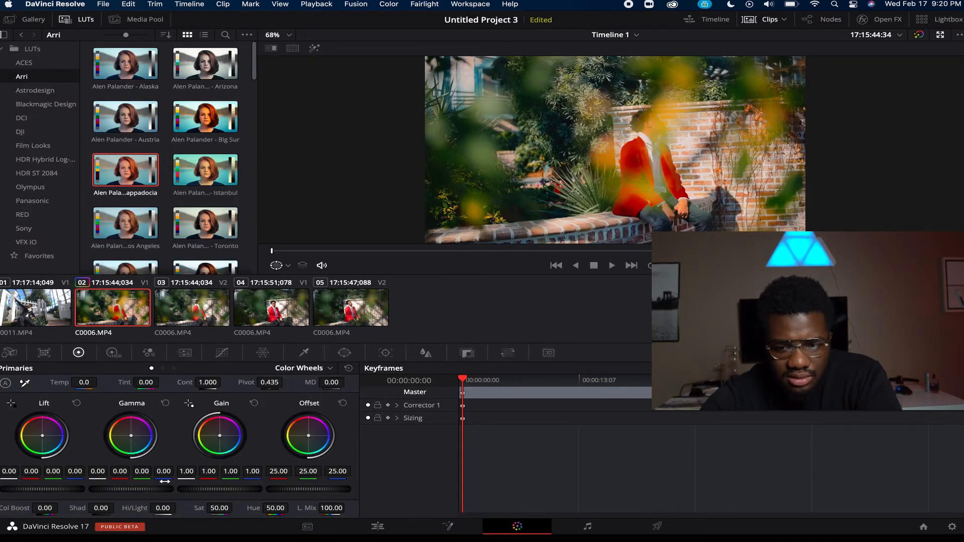
left_click_drag(219, 507, 199, 507)
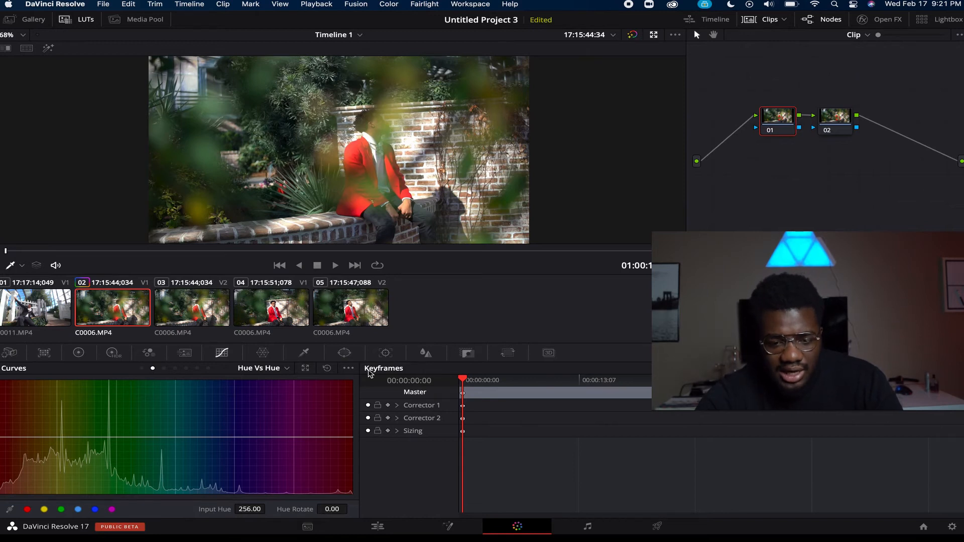
- Stabilize C0006.MP4 clip 02 with the Tracker's Stabilizer using Perspective mode
left_click(385, 353)
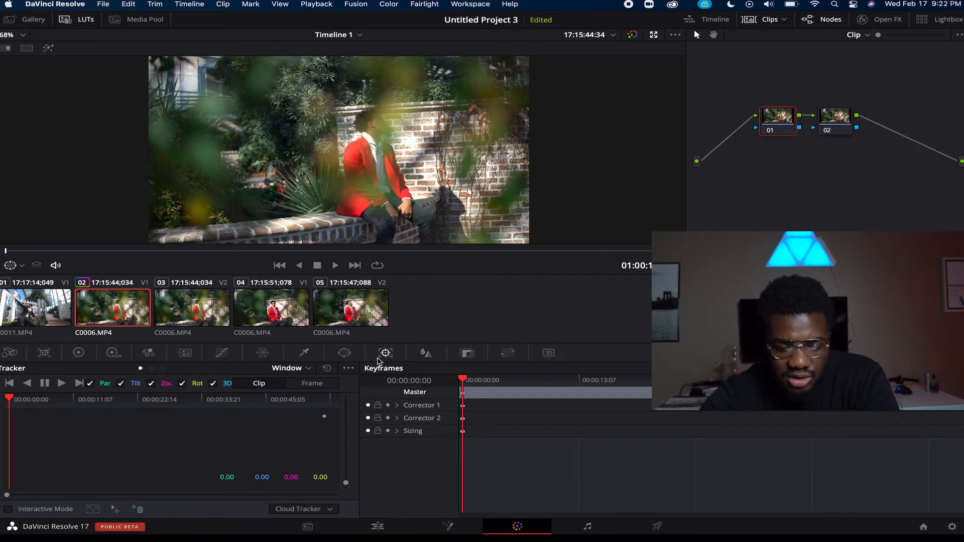
left_click(306, 369)
left_click(302, 394)
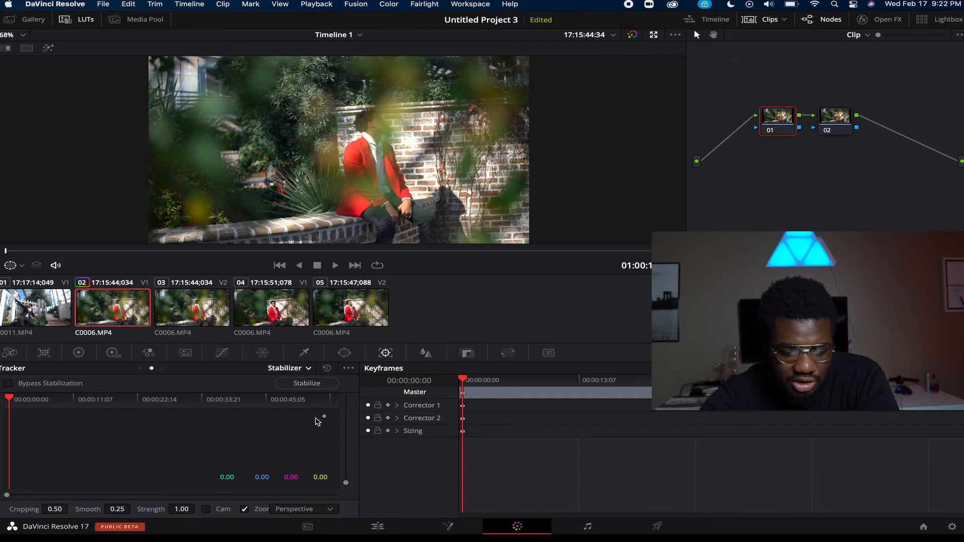
left_click(318, 384)
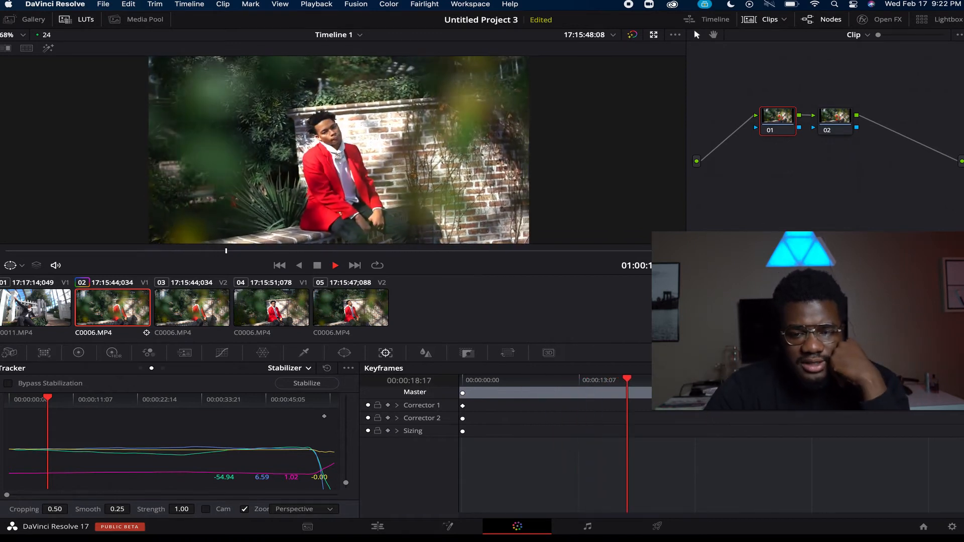
key("space")
- Switch the stabilization mode to Similarity and finally to Translation
left_click(337, 510)
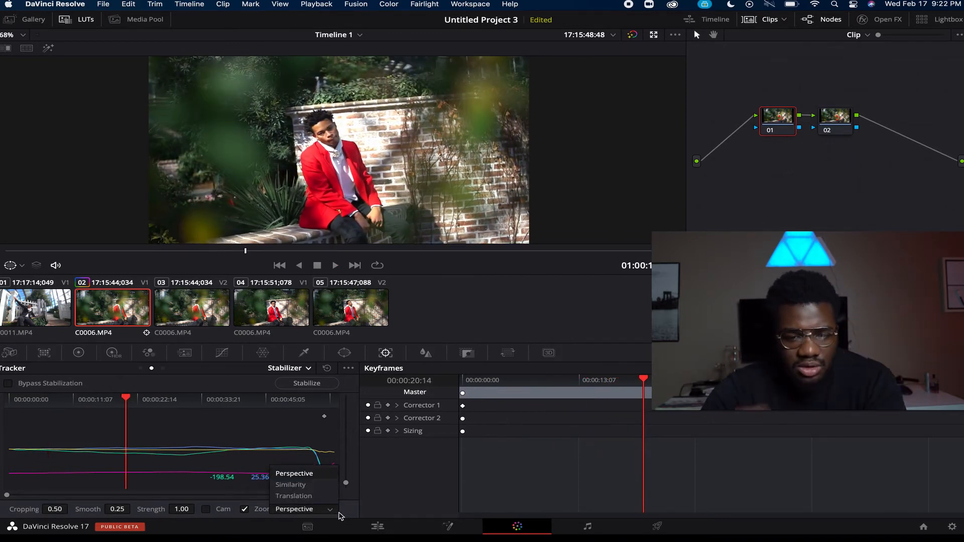
left_click(310, 485)
left_click(310, 508)
left_click(312, 497)
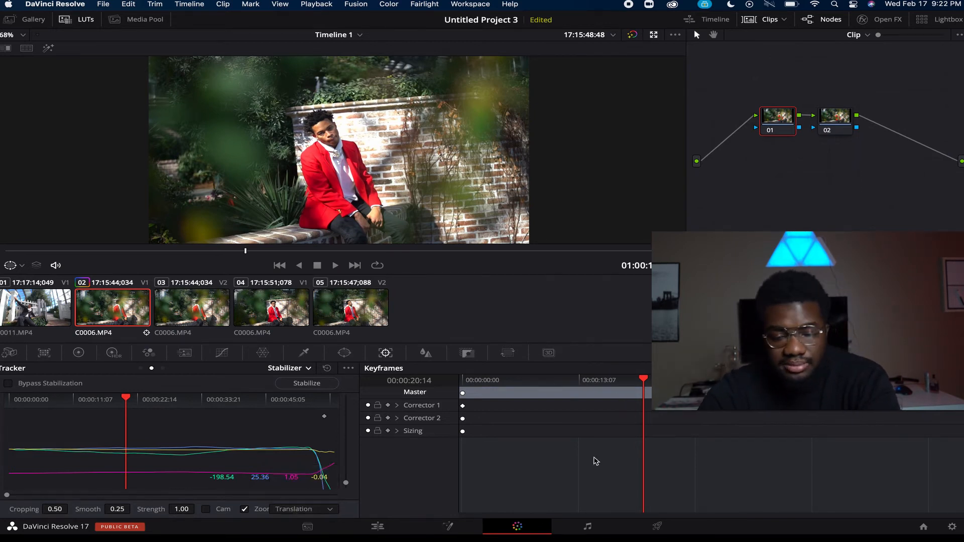
- Visit the Fairlight page, hide it from the page navigation, and look through the Edit and Color pages
left_click(597, 527)
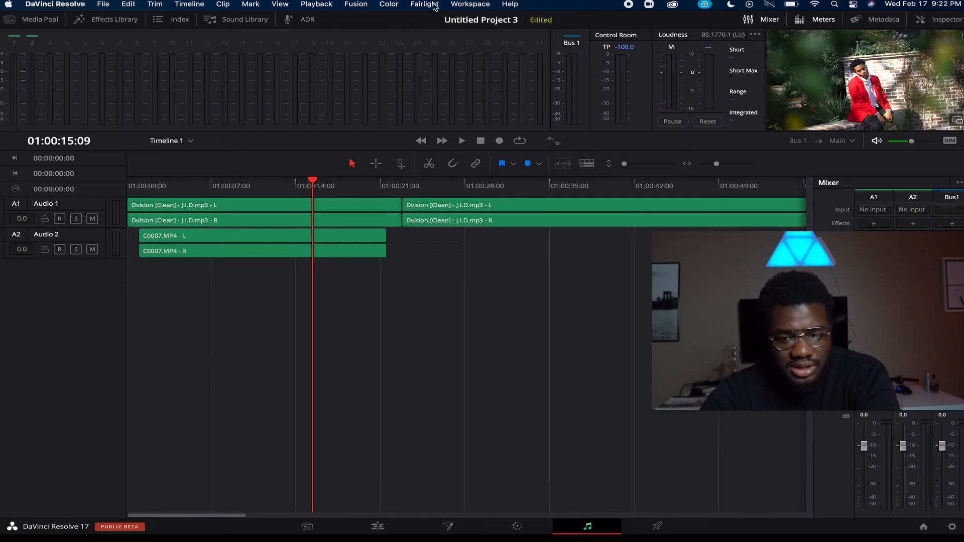
left_click(451, 4)
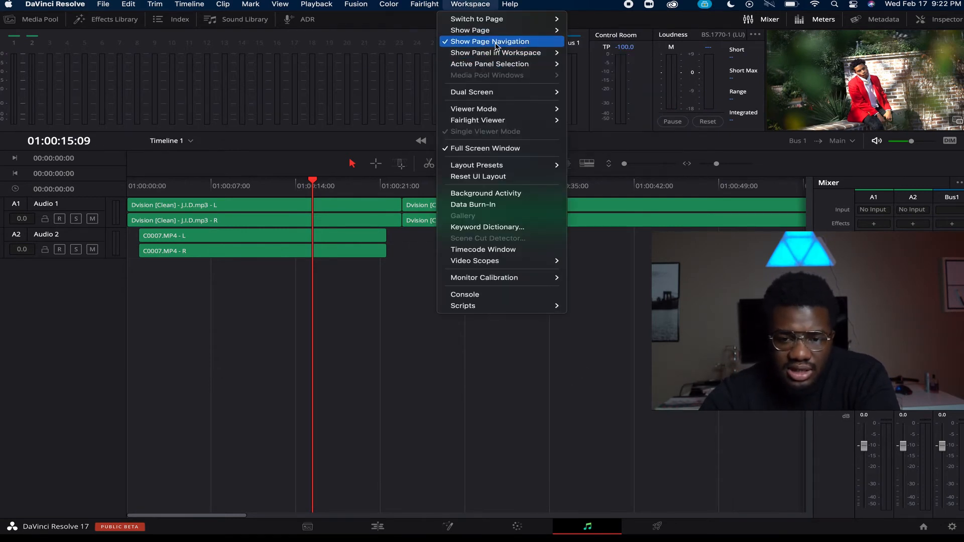
mouse_move(509, 34)
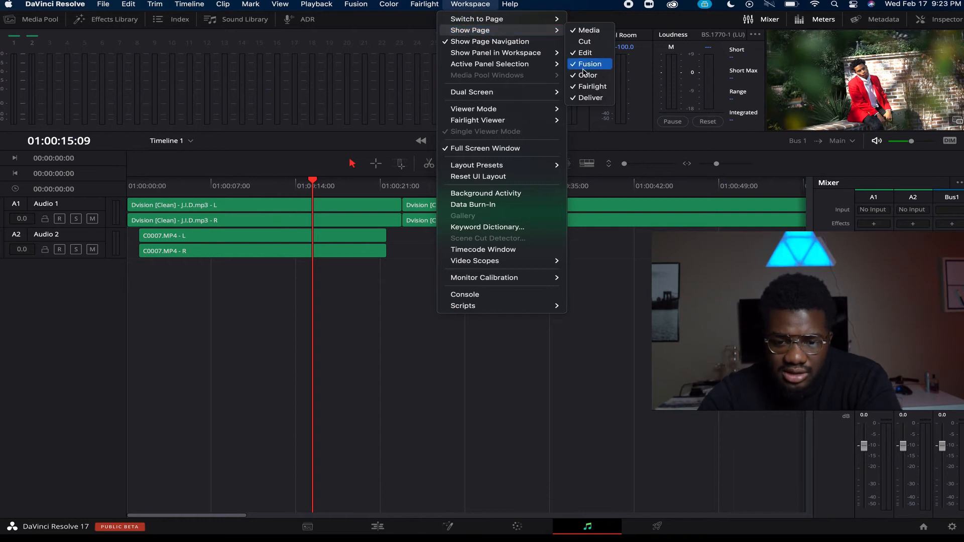
left_click(589, 86)
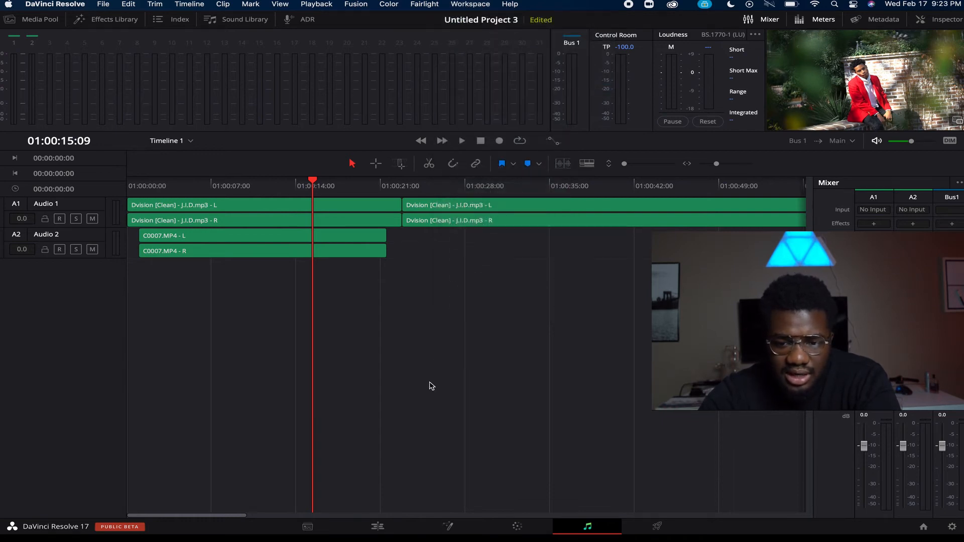
left_click(385, 531)
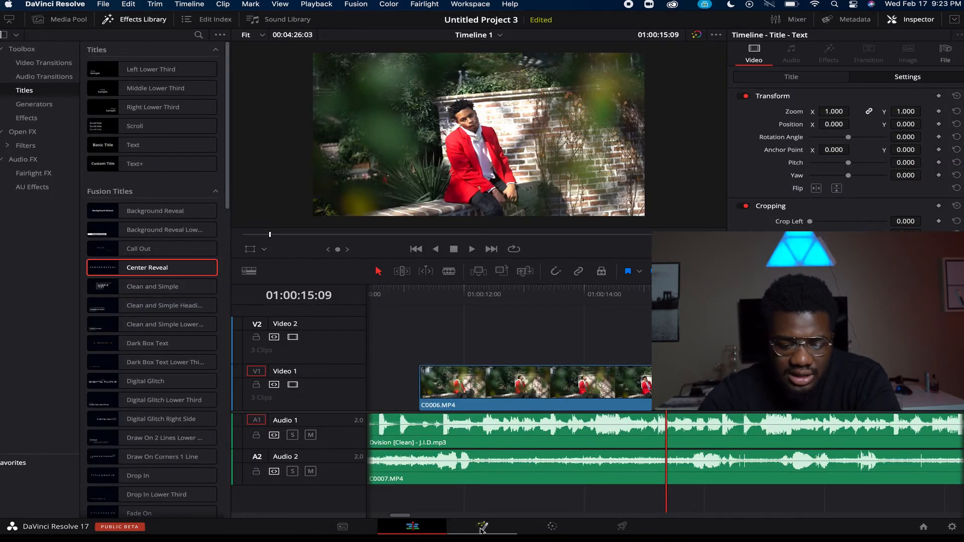
left_click(563, 527)
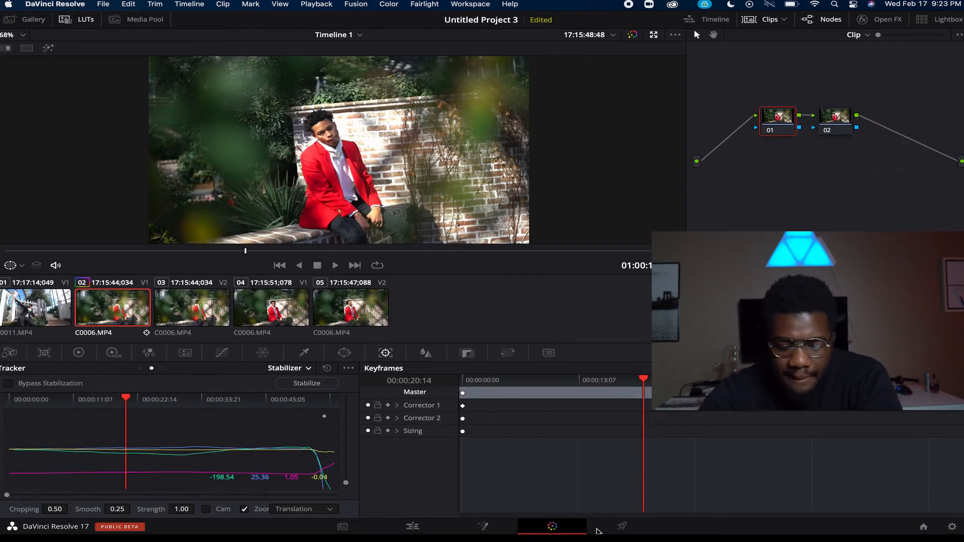
- On the Deliver page, mark the render out point at 01:00:42:21, then shorten the range to 01:00:31:19
left_click(620, 528)
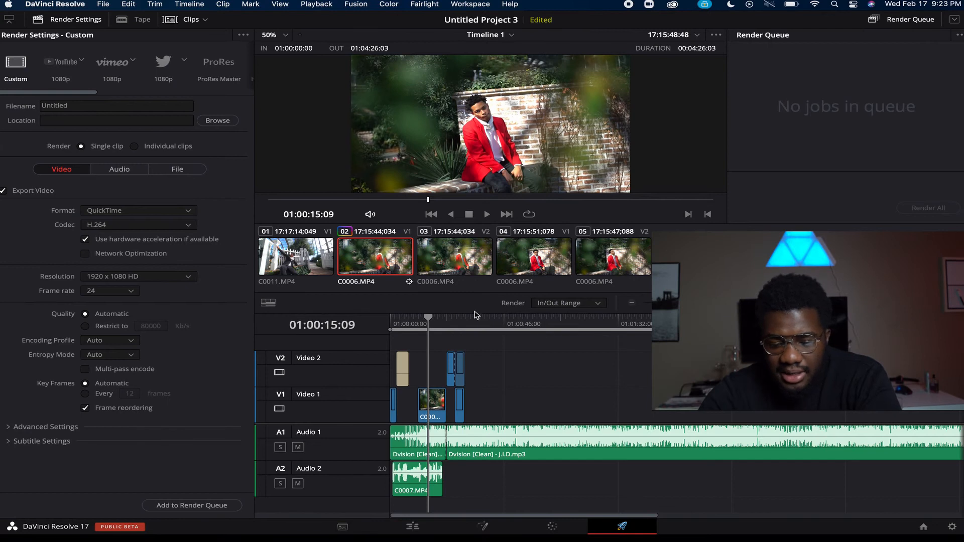
left_click_drag(421, 329, 415, 329)
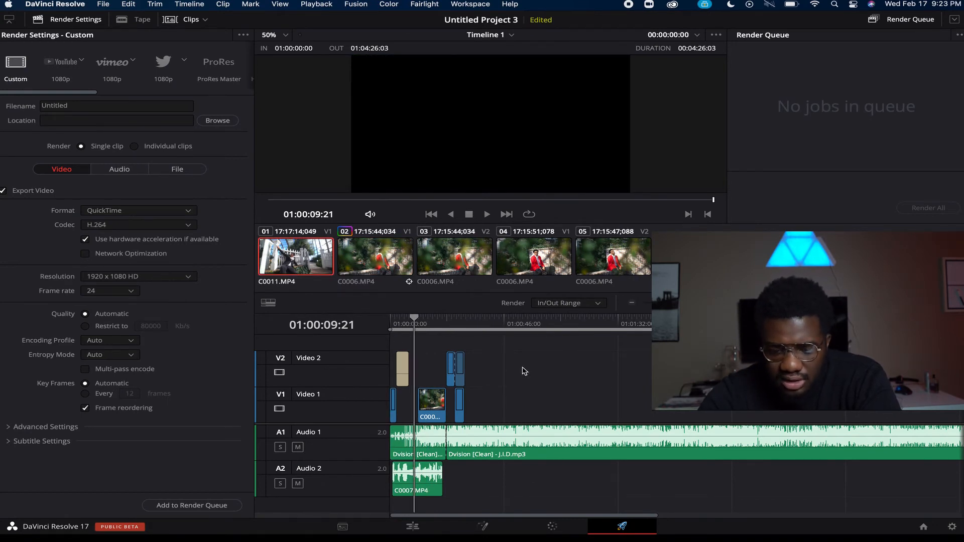
left_click(496, 328)
key("o")
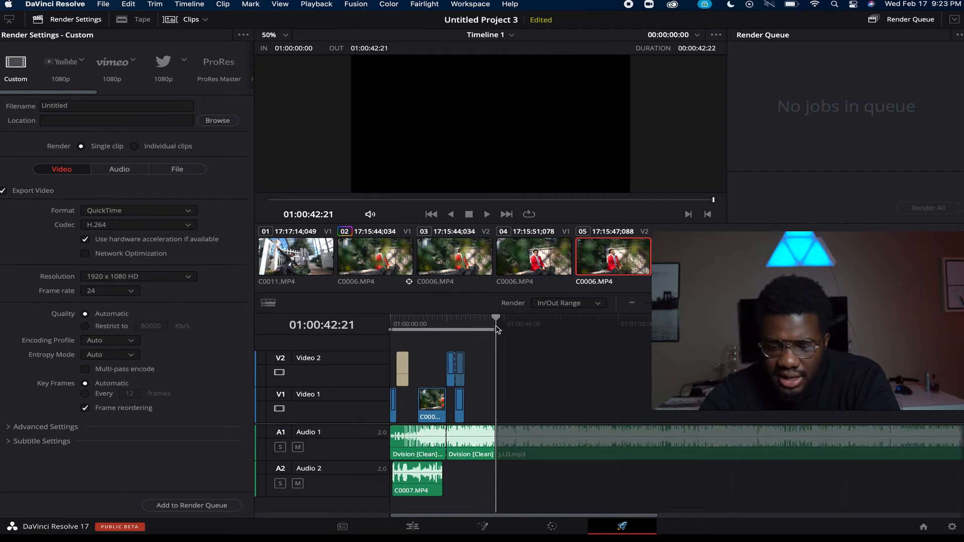
left_click_drag(496, 330, 470, 327)
key("o")
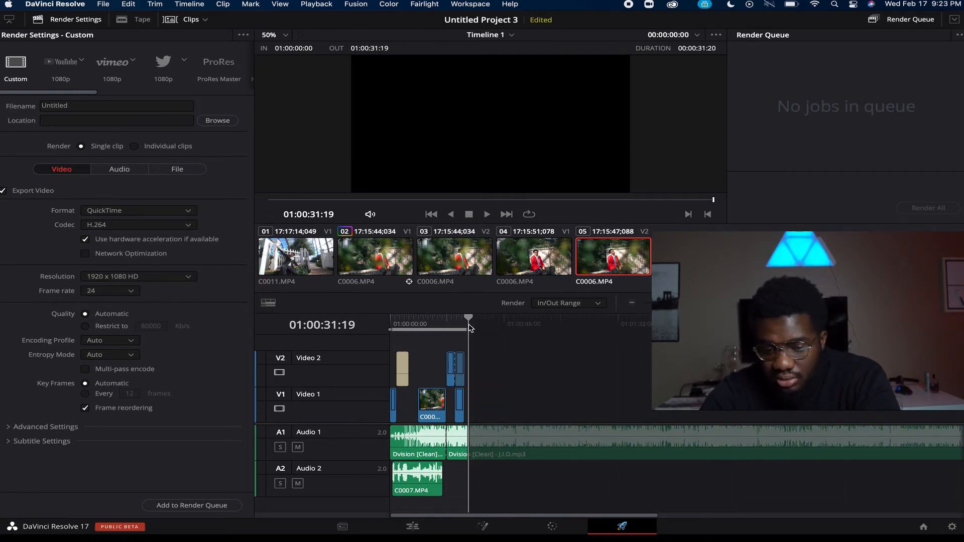
- Name the render file mewkonj and set its destination to the Desktop
left_click(205, 122)
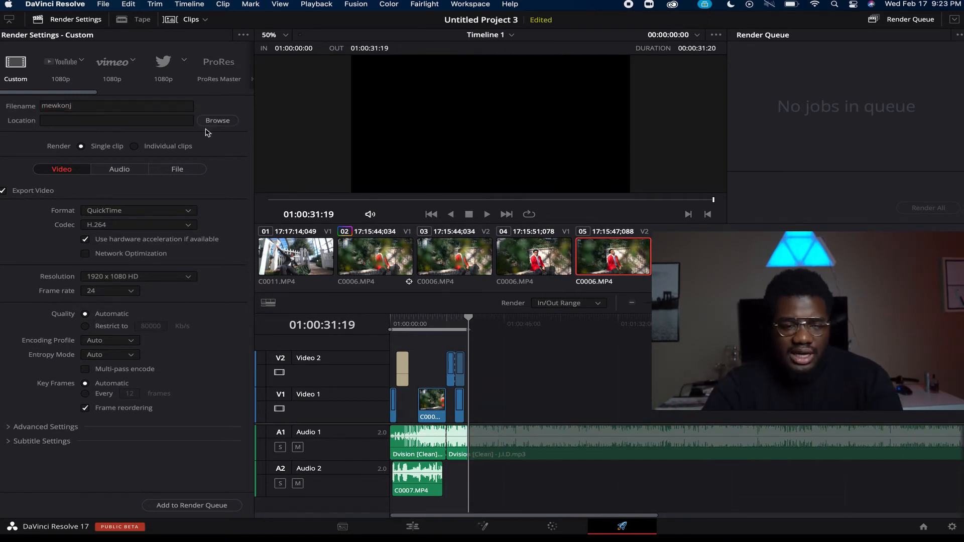
left_click(289, 136)
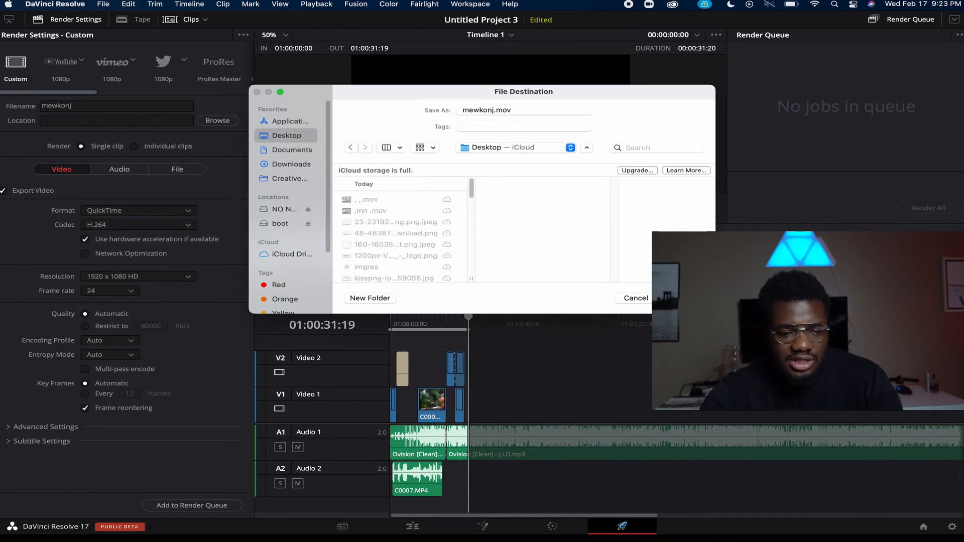
key("Return")
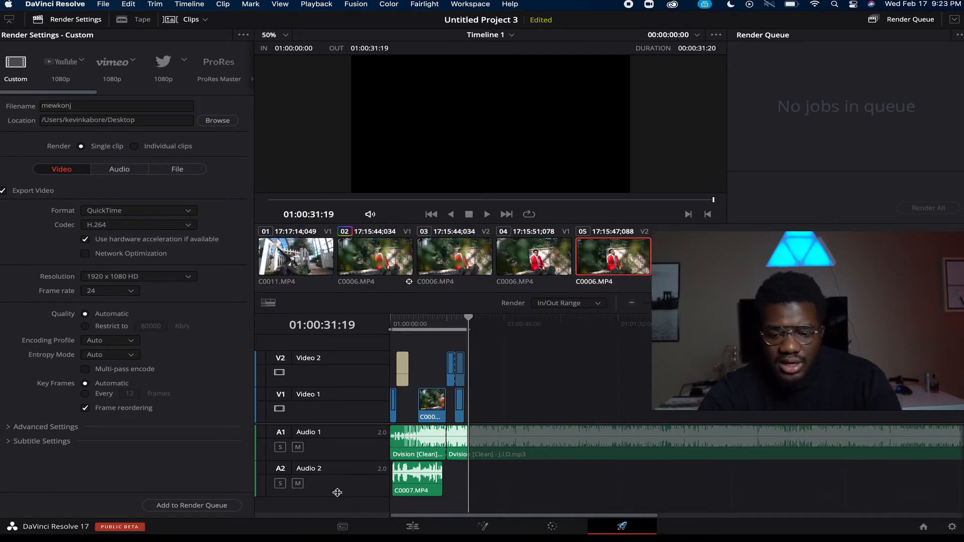
- Set the render format to MP4 and keep the resolution at 1920 x 1080 HD
left_click(166, 212)
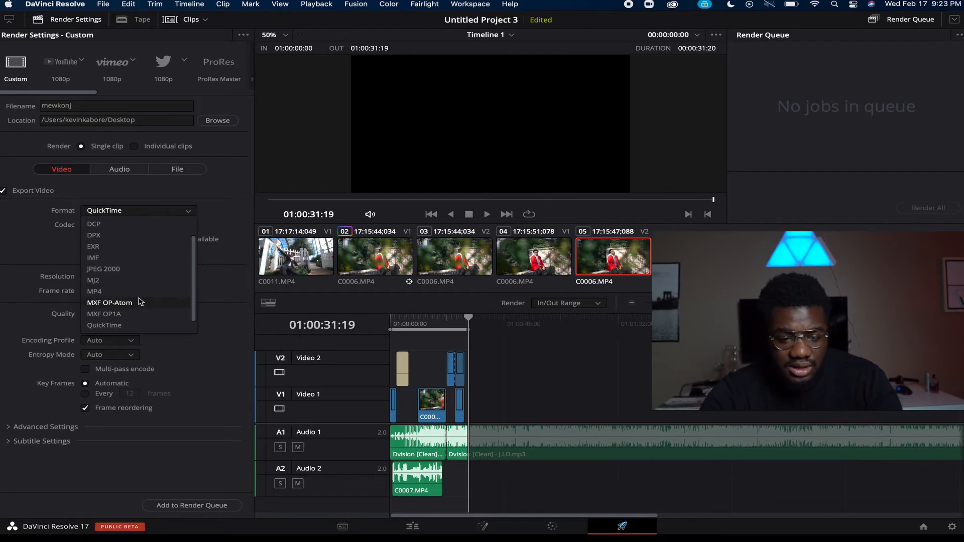
left_click(94, 292)
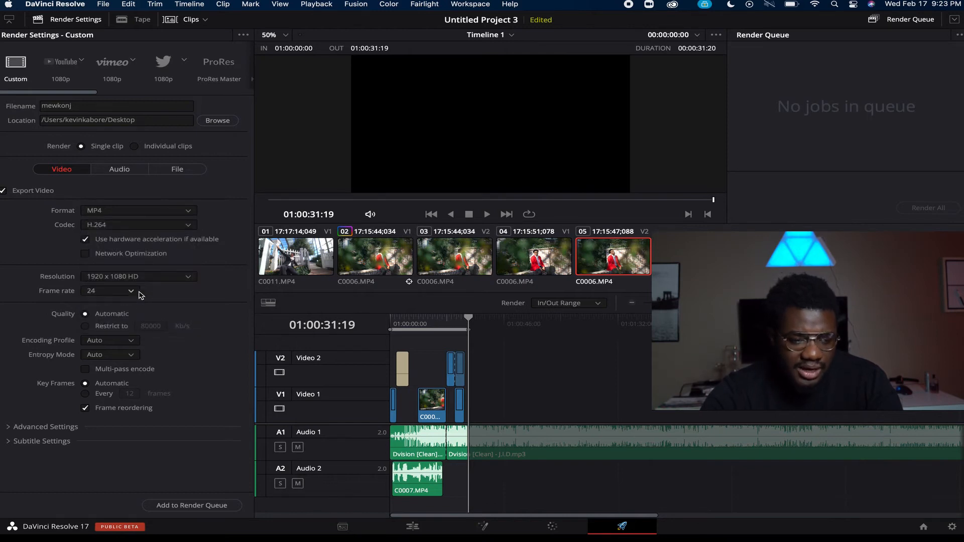
left_click(149, 276)
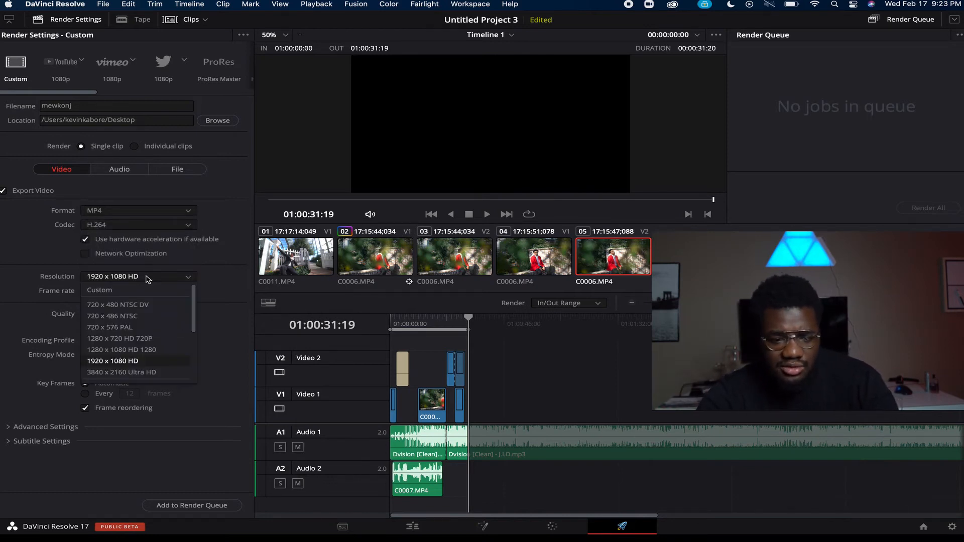
left_click(135, 361)
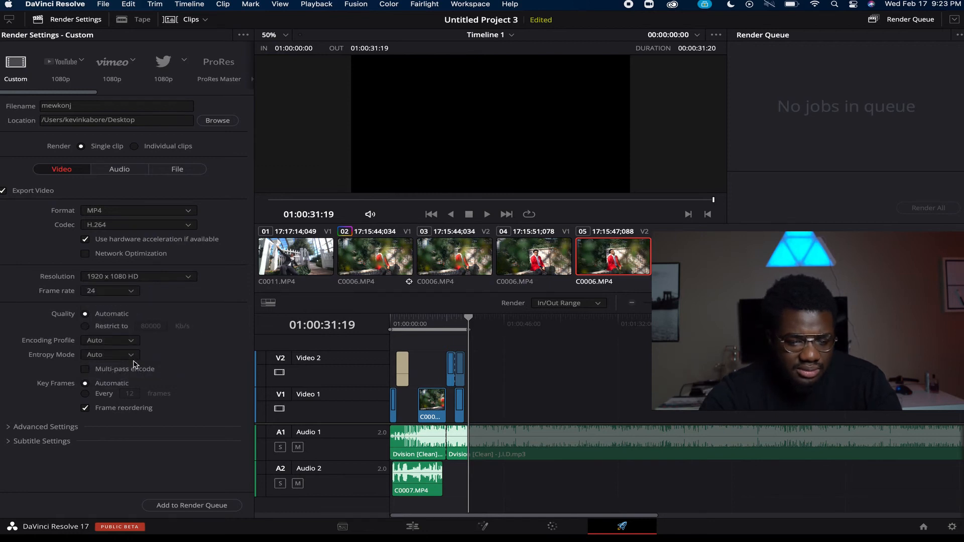
- Check the frame rate options, keep 24, and add the job to the render queue
left_click(105, 291)
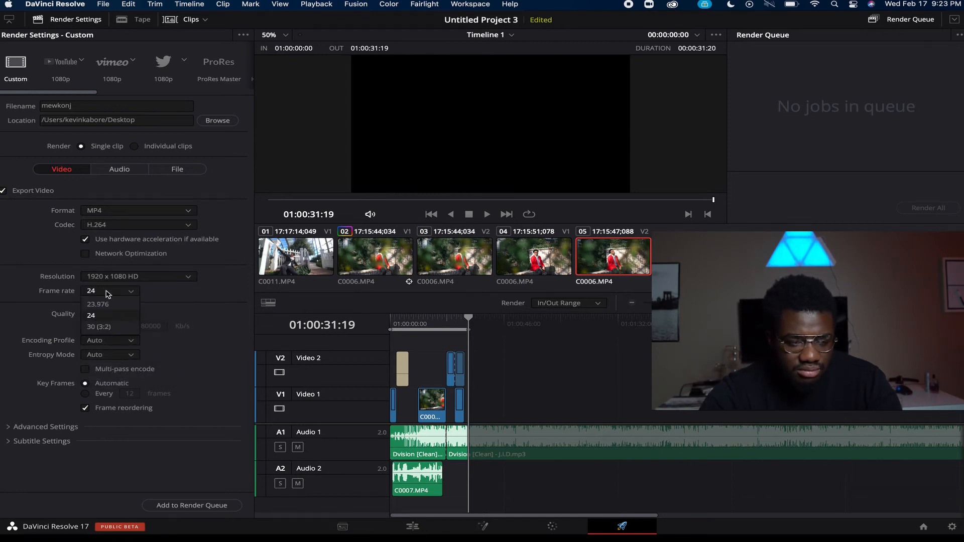
left_click(107, 293)
left_click(128, 290)
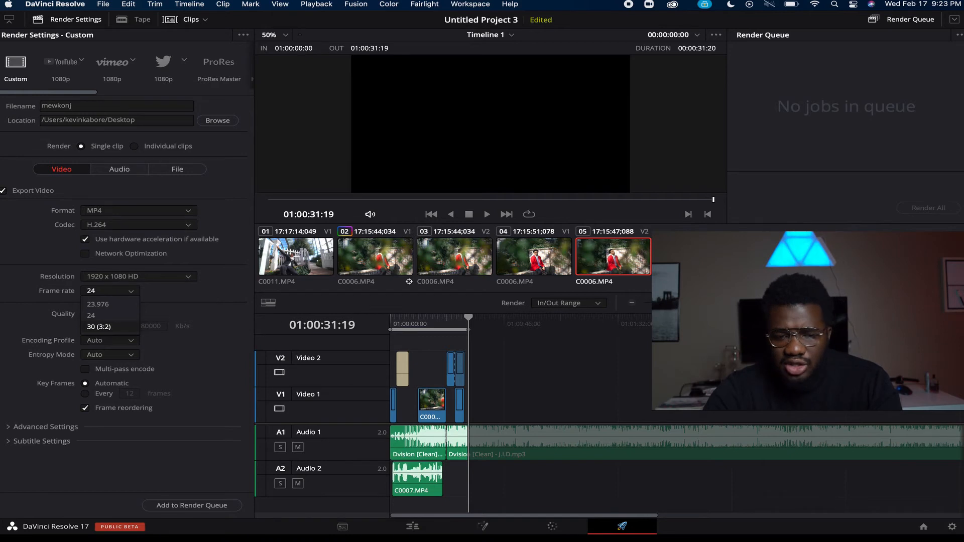
left_click(196, 511)
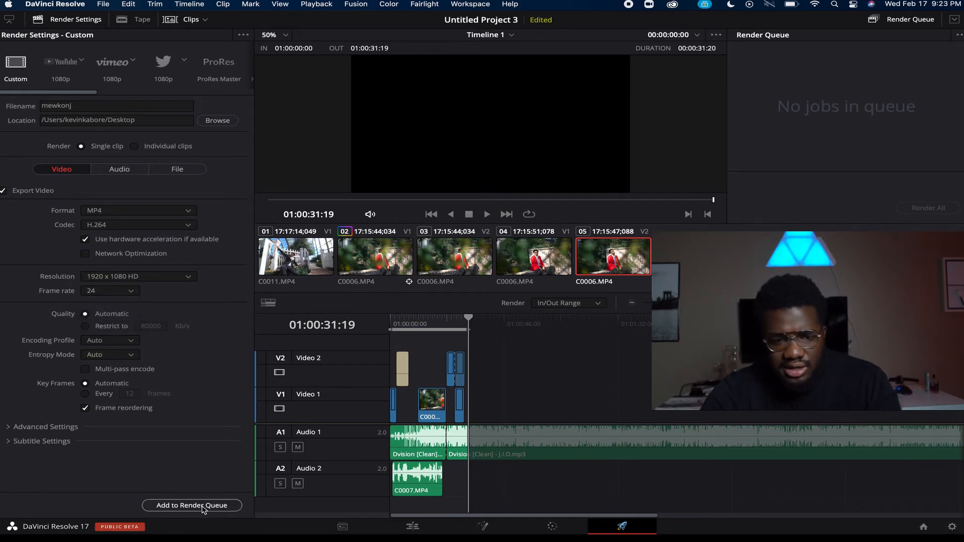
left_click(196, 507)
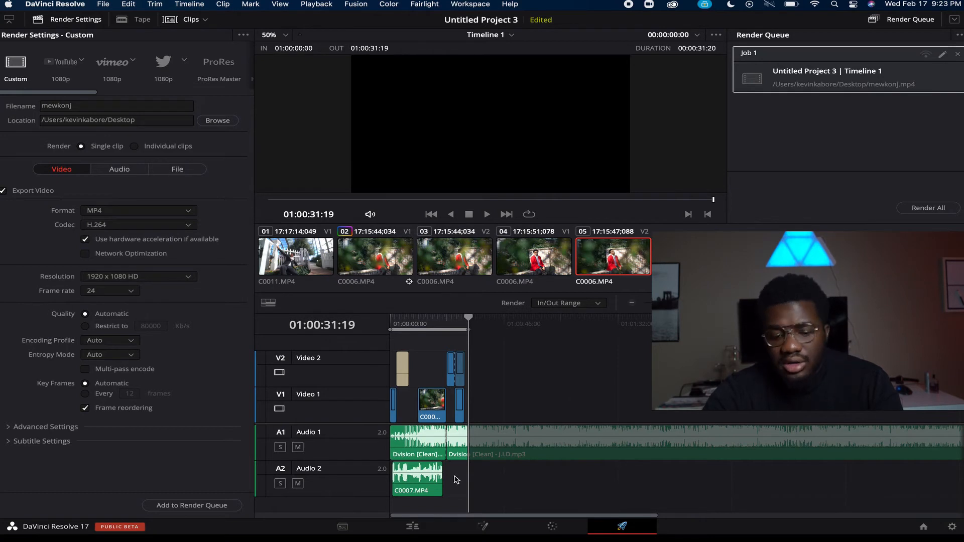
- Return to the Edit page, show retime controls on the opening C0011.MP4 clip, and stretch it to 29% speed
left_click(414, 527)
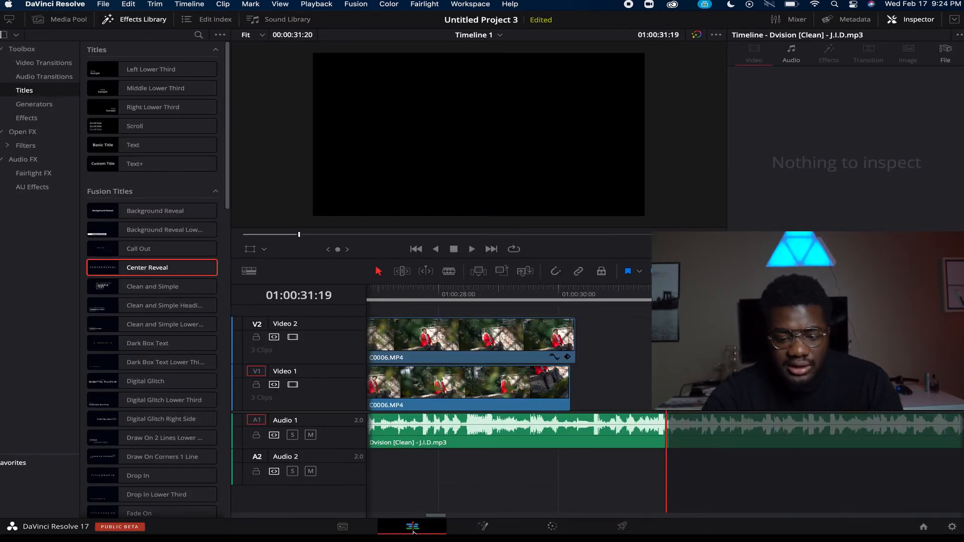
scroll(640, 448, "left", 15)
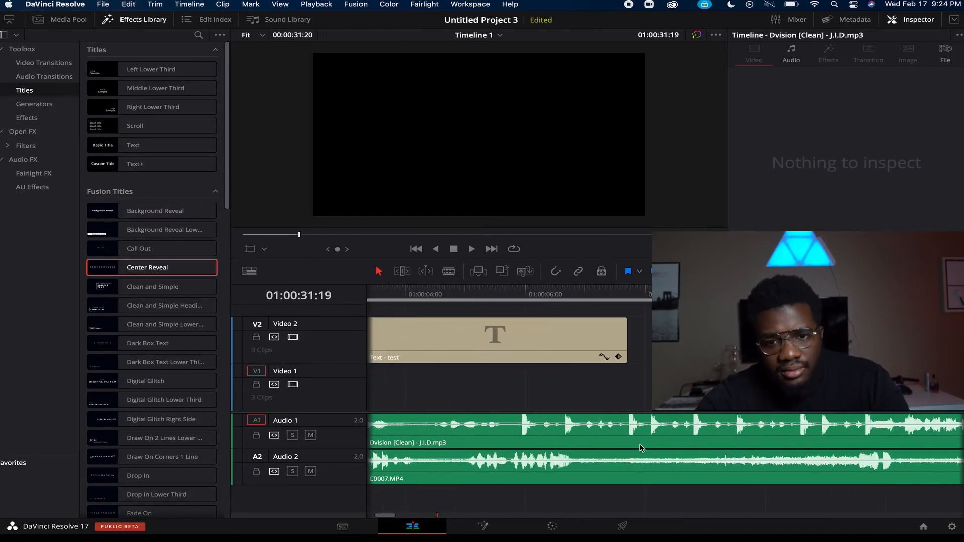
left_click(381, 288)
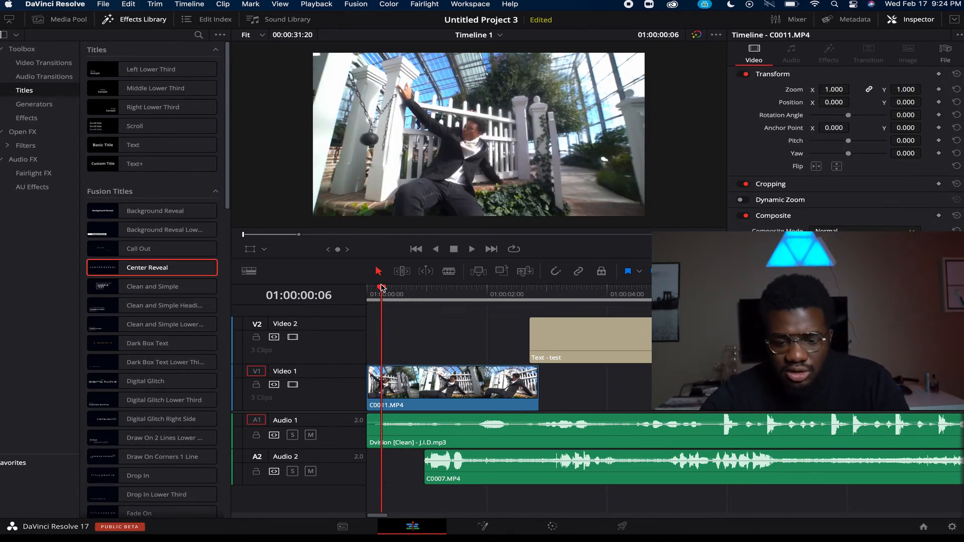
key("space")
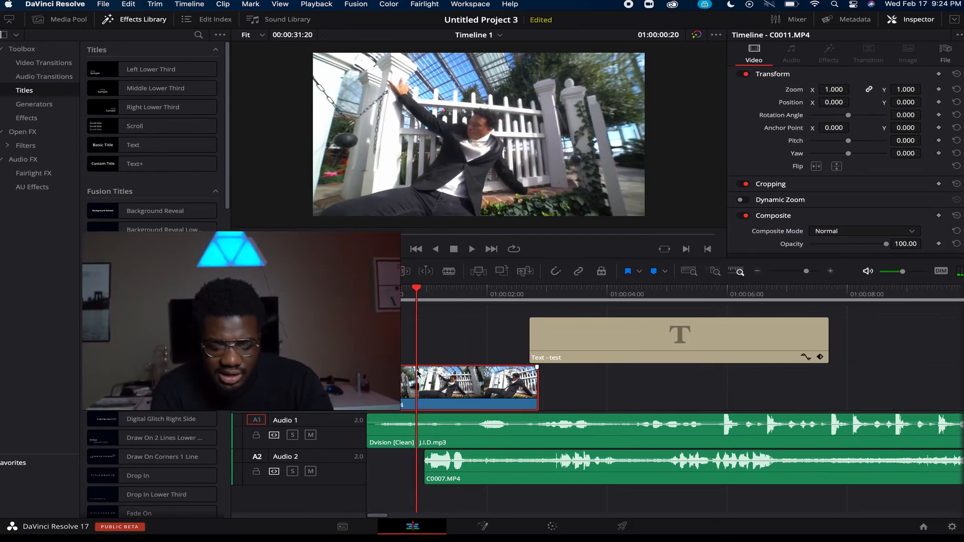
key("ctrl+r")
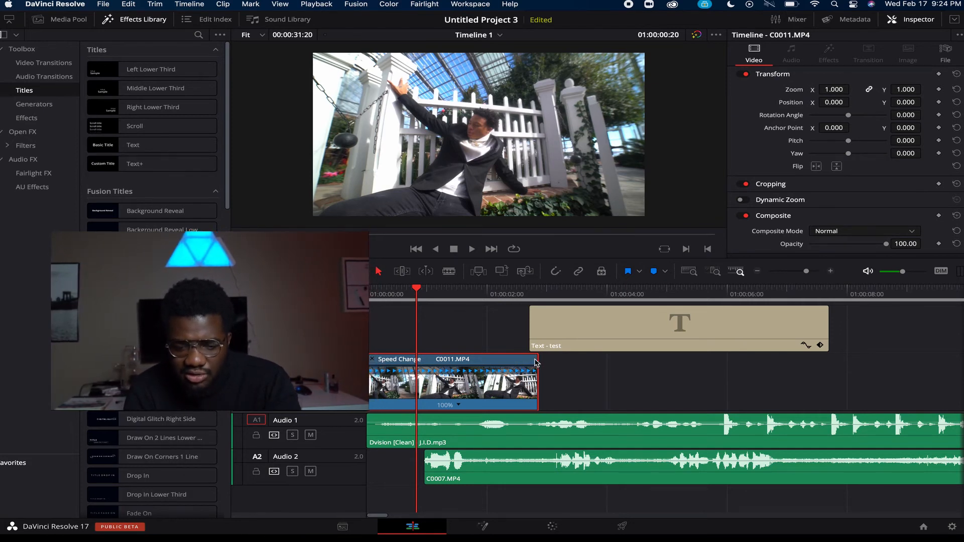
left_click_drag(539, 365, 961, 376)
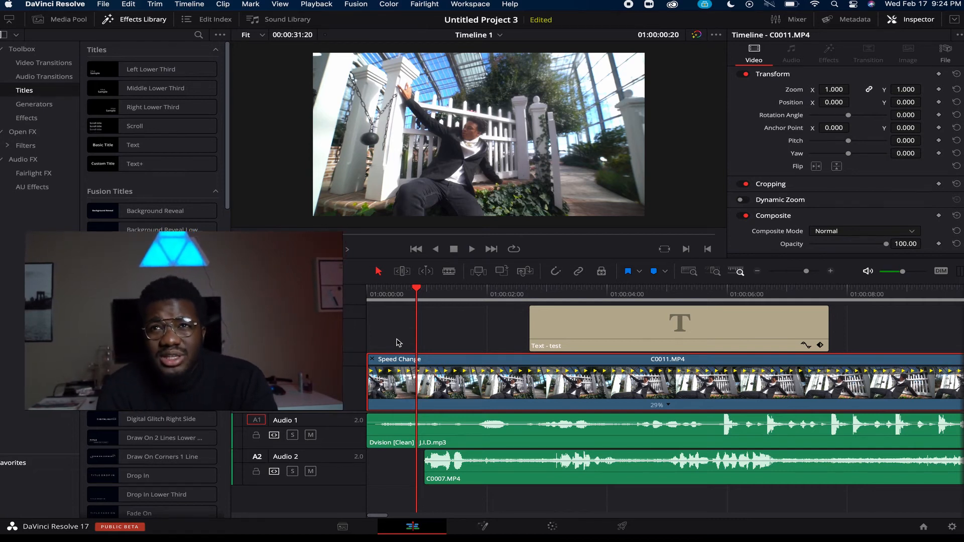
- Play the slowed C0011.MP4 clip, return to the timeline start, and change the clip's speed to 75%
key("space")
scroll(398, 341, "right", 2)
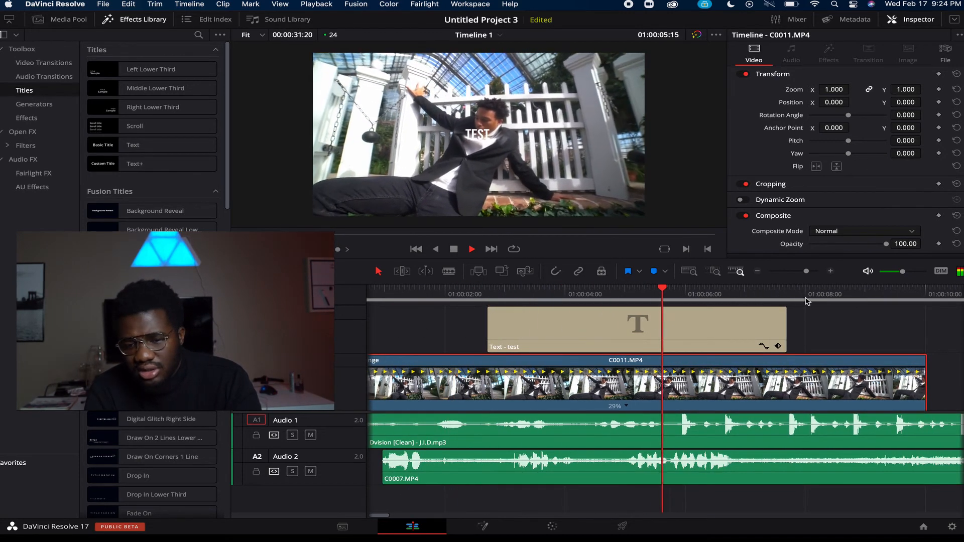
key("space")
key("Home")
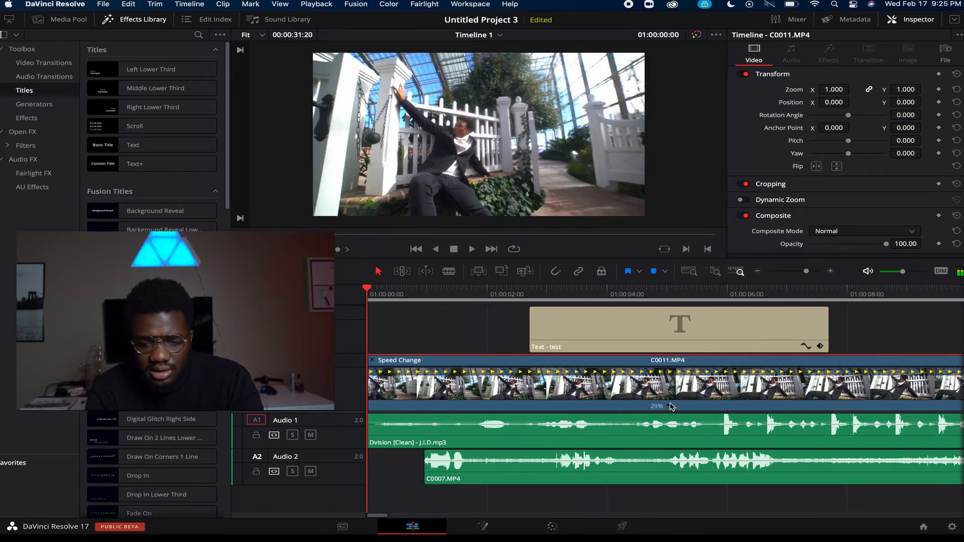
left_click(668, 406)
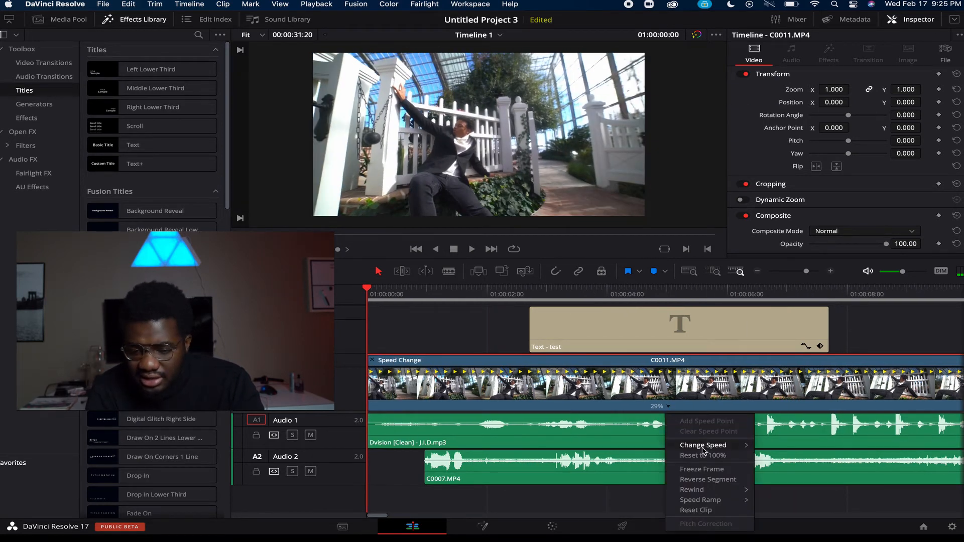
mouse_move(703, 450)
left_click(818, 457)
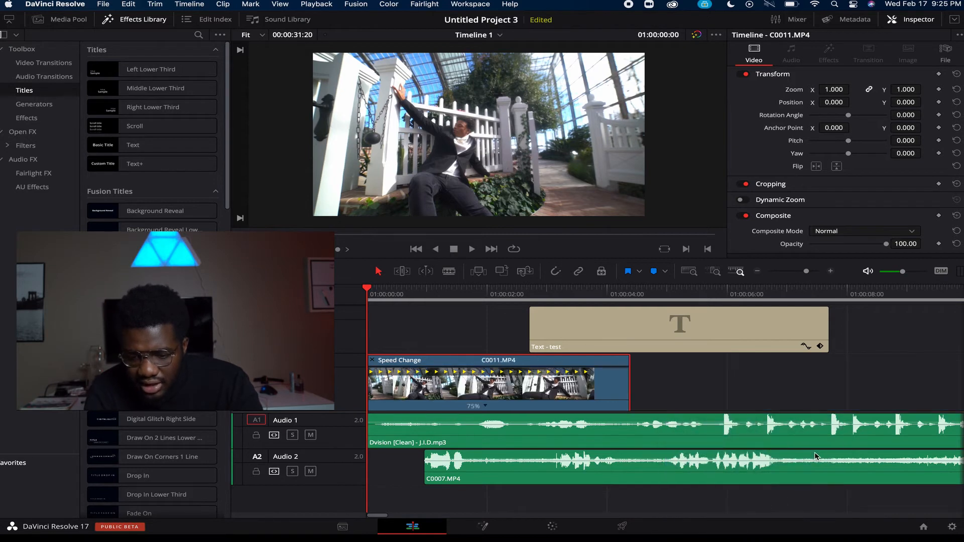
key("space")
key("space")
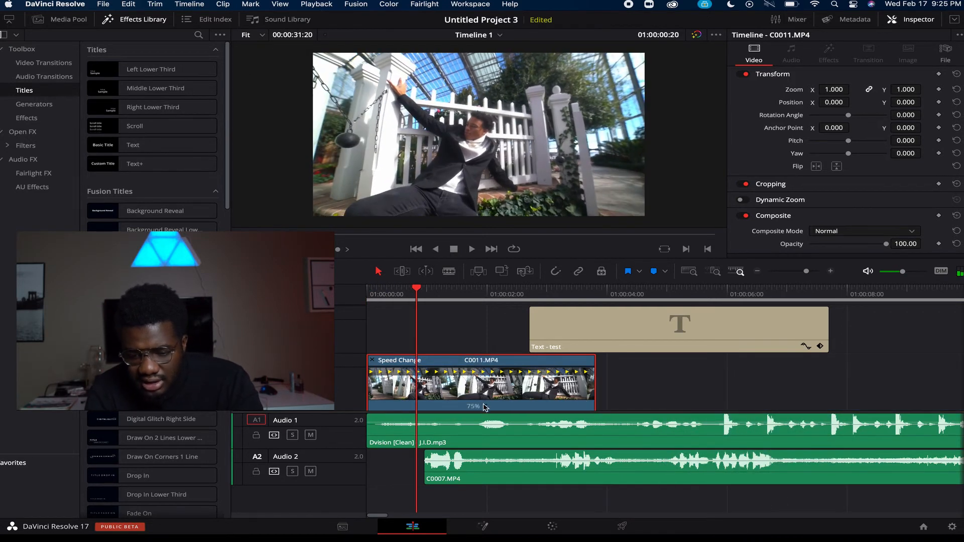
- Change the speed of the whole C0011.MP4 clip to 25% and play it
left_click(485, 405)
mouse_move(531, 448)
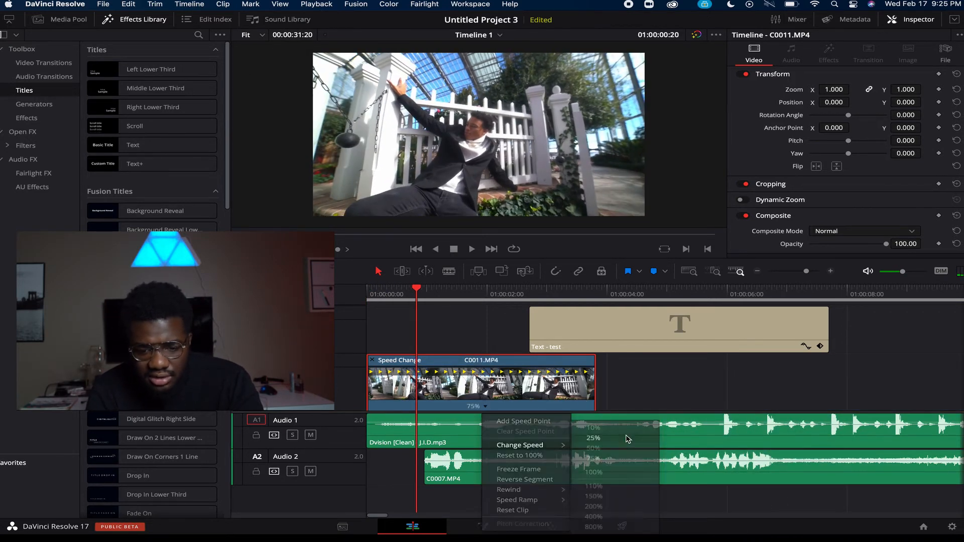
left_click(628, 438)
key("space")
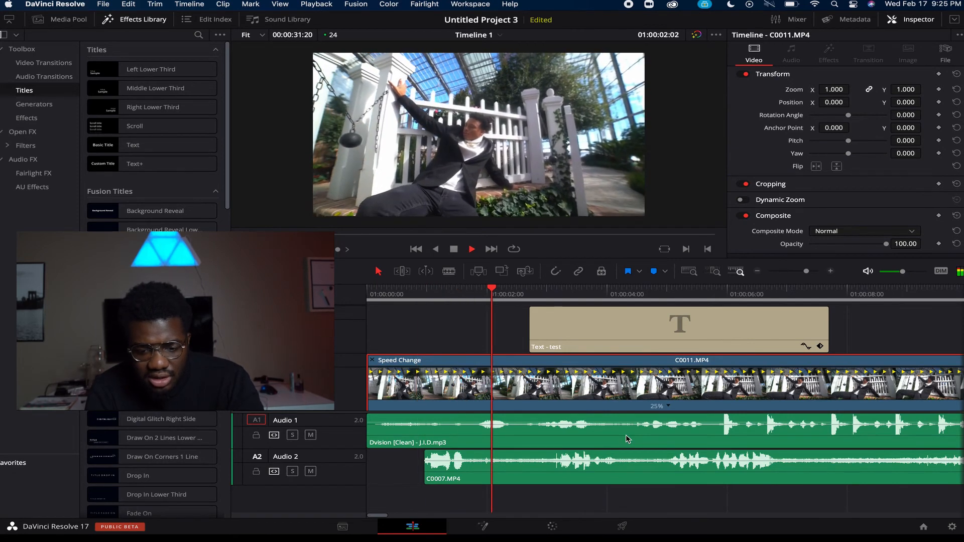
- Add speed points to the C0011.MP4 clip at 01:00:02:17 and 01:00:06:18
key("space")
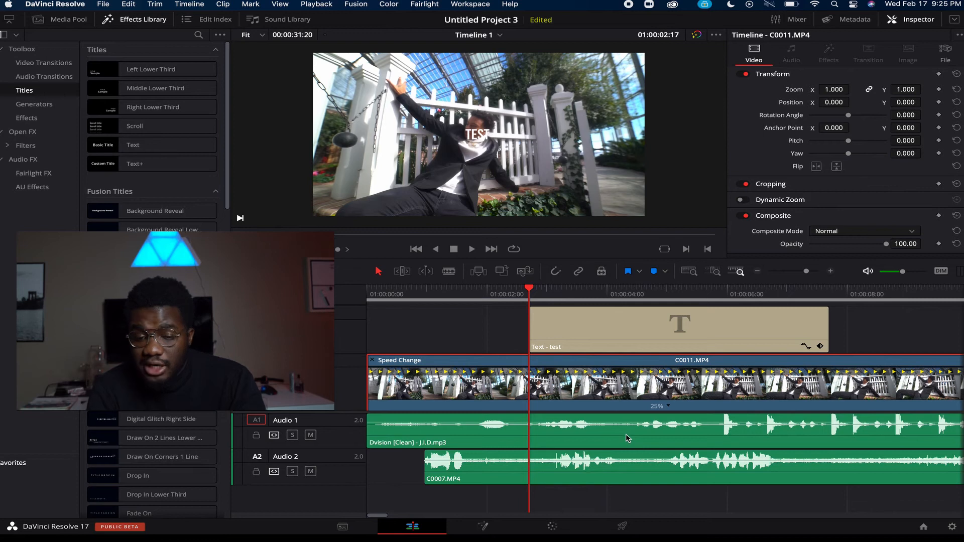
left_click(667, 408)
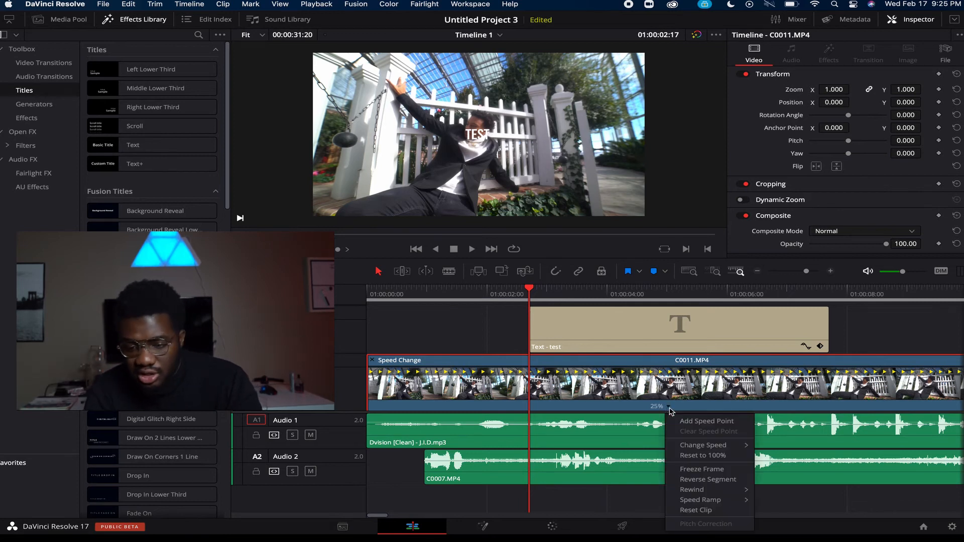
left_click(694, 424)
key("space")
left_click(750, 295)
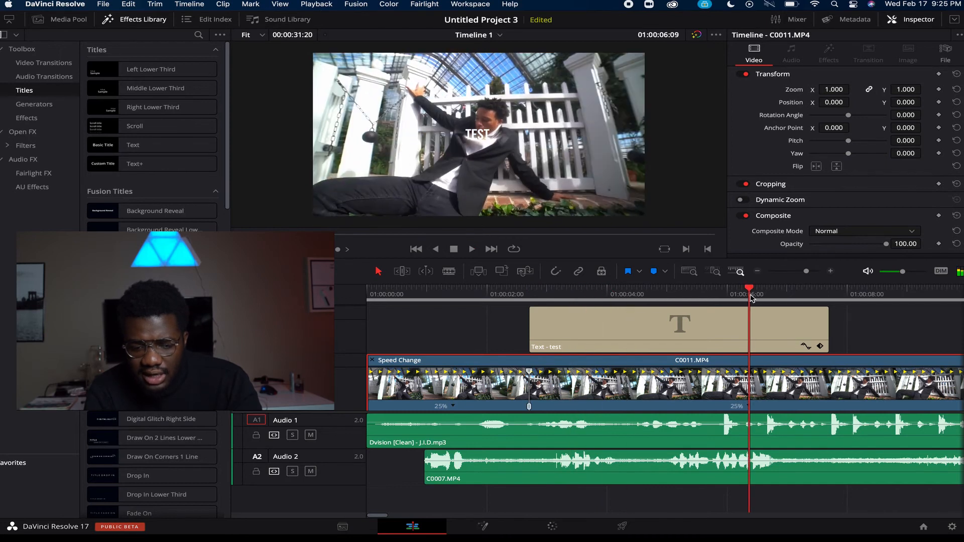
left_click(748, 407)
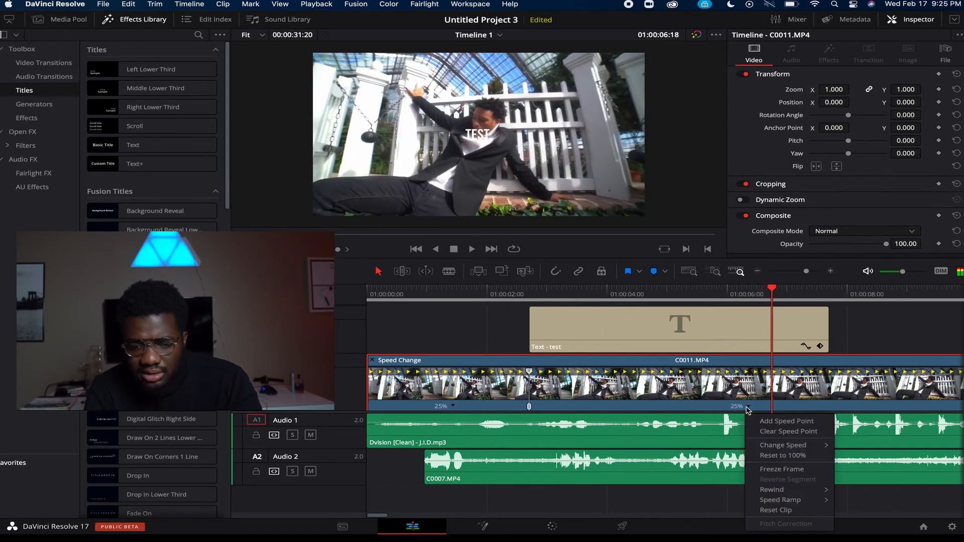
left_click(776, 422)
- Change the segment between the two speed points to 50% speed and play through it
left_click(478, 297)
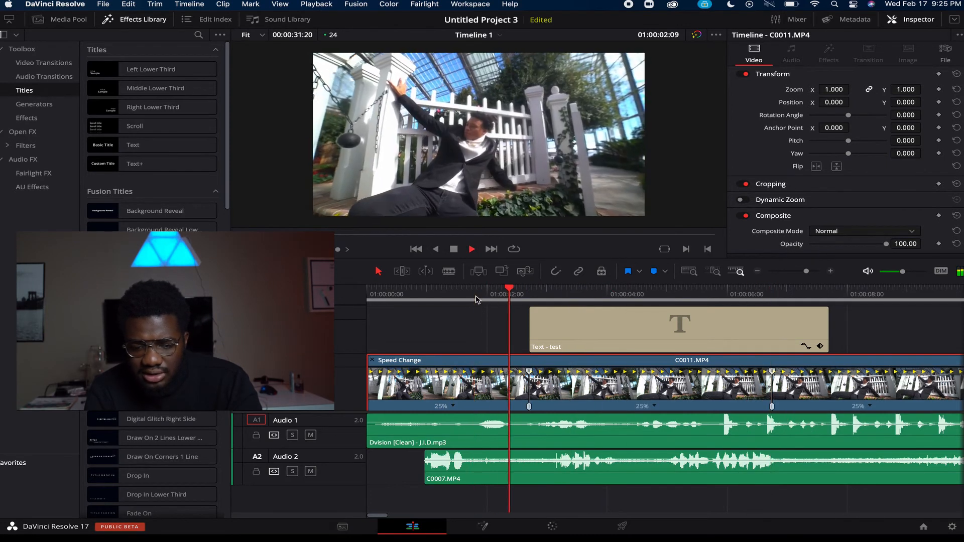
left_click(654, 407)
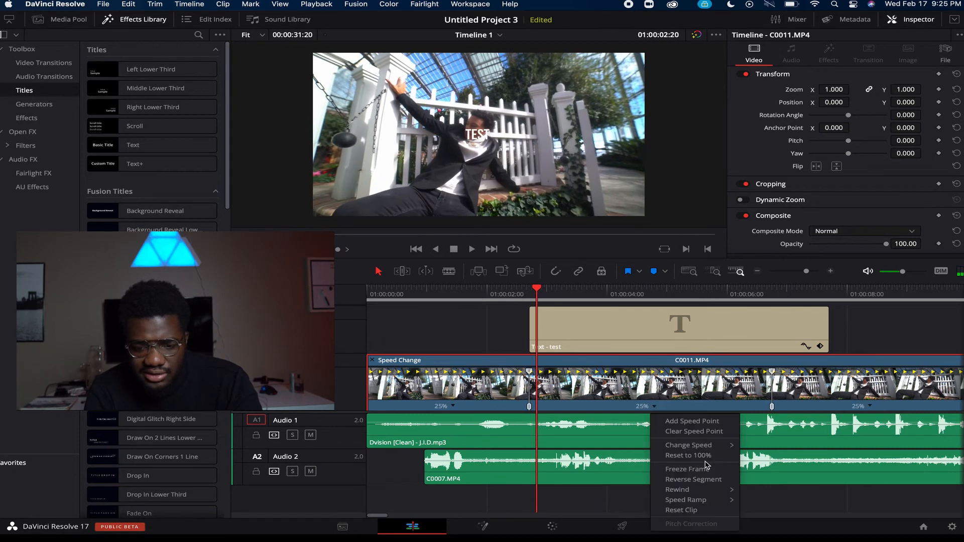
mouse_move(718, 448)
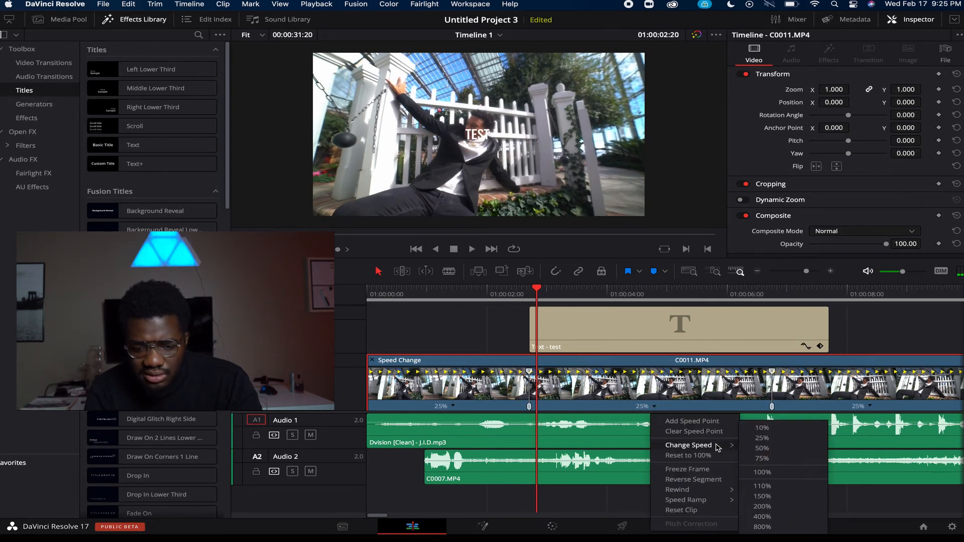
left_click(762, 448)
key("space")
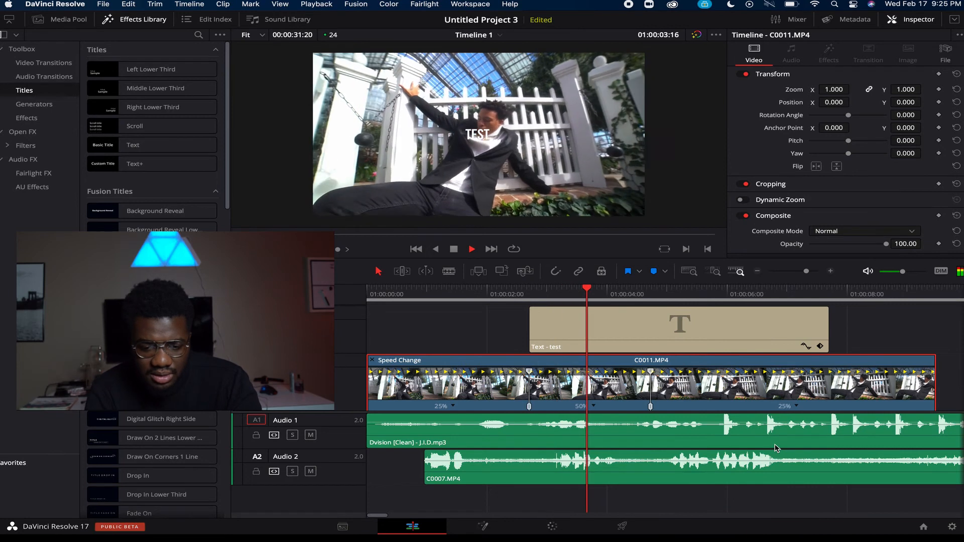
key("space")
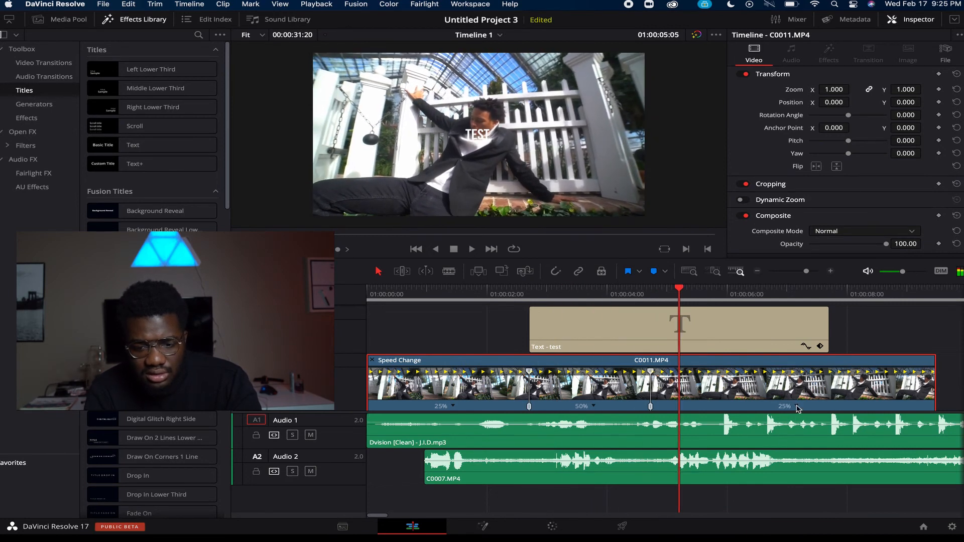
- Change the C0011.MP4 segment after the second speed point to 100% speed and play the ramp from near the start
left_click(796, 407)
mouse_move(823, 450)
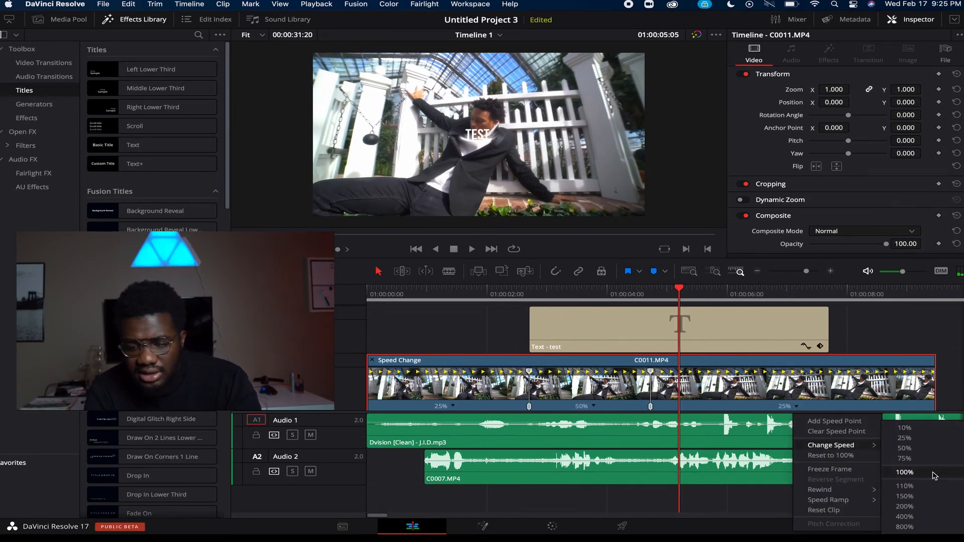
left_click(904, 472)
left_click(408, 295)
key("space")
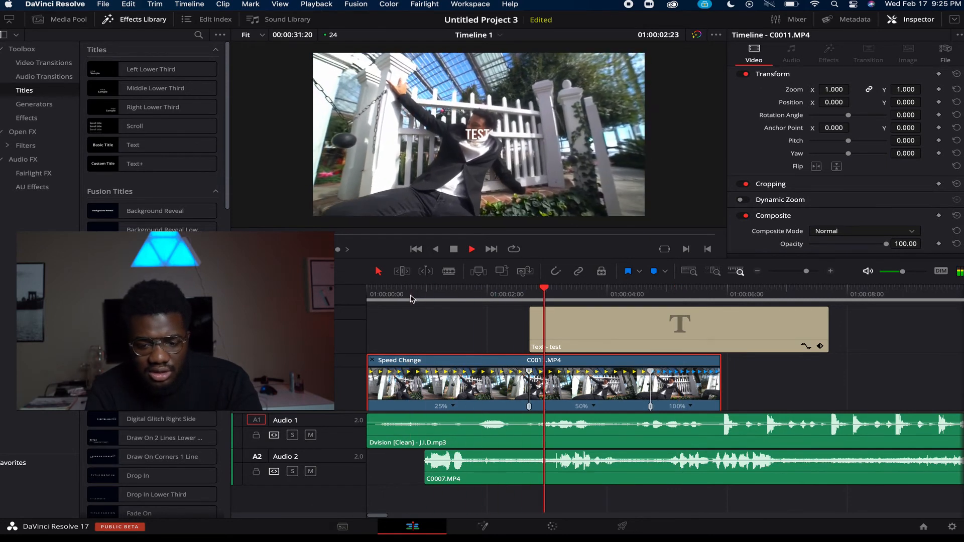
key("space")
- Set the last C0011.MP4 segment to 50% speed and the middle segment to 100%
left_click(690, 405)
mouse_move(733, 446)
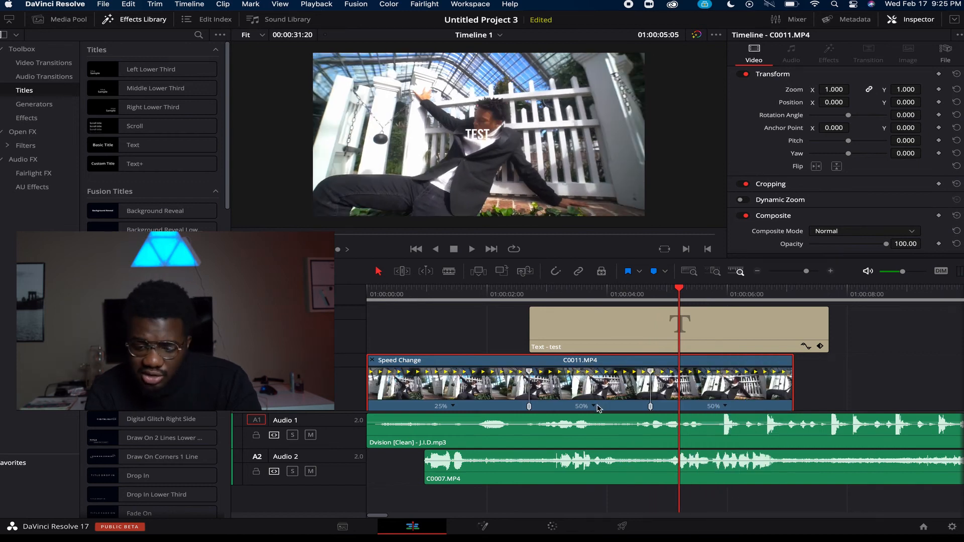
left_click(594, 406)
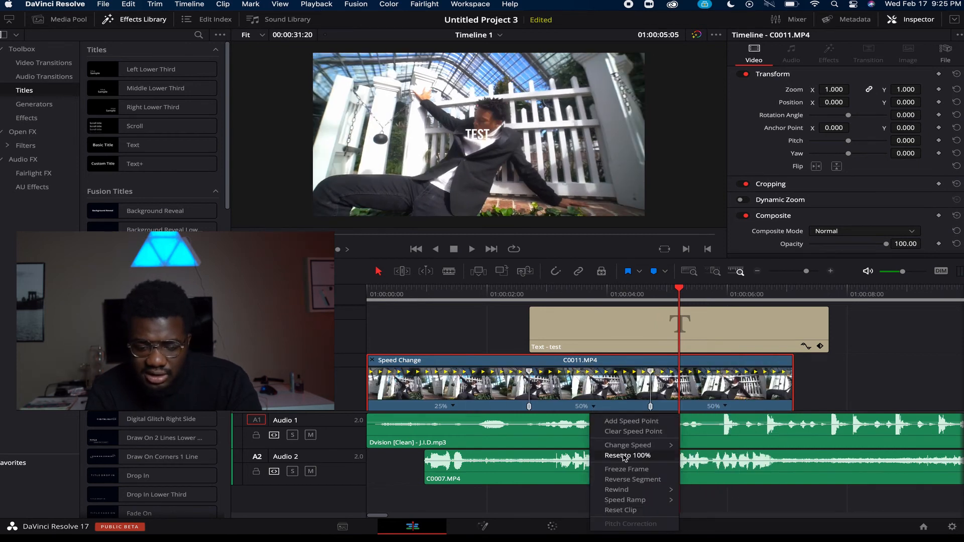
mouse_move(643, 445)
left_click(736, 478)
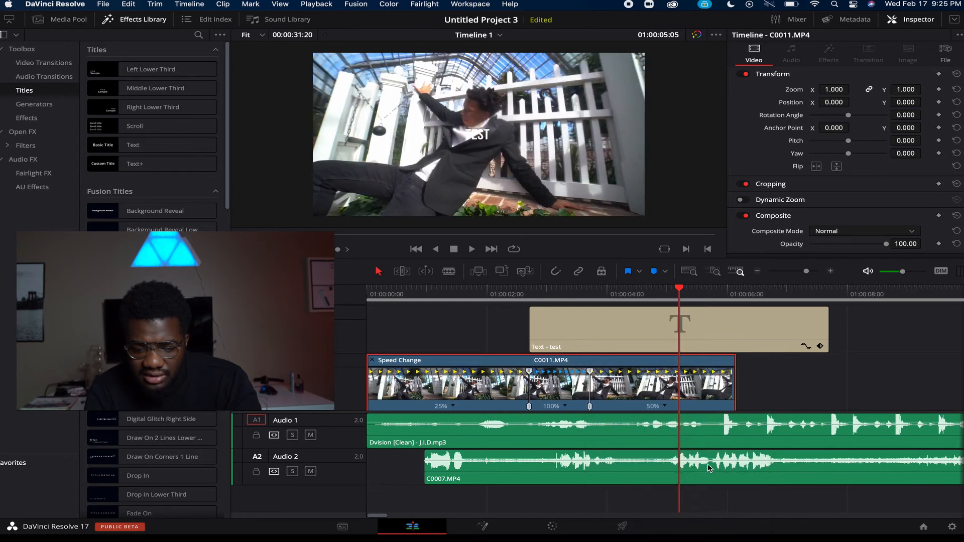
- Play the C0011.MP4 speed ramp from 01:00:01:13 to review the change between its slow and normal-speed segments
left_click(460, 294)
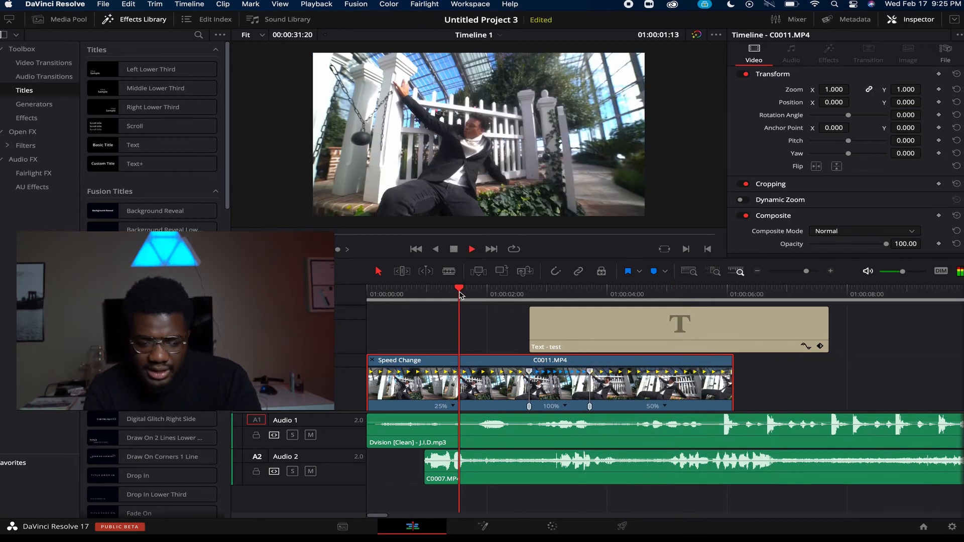
key("space")
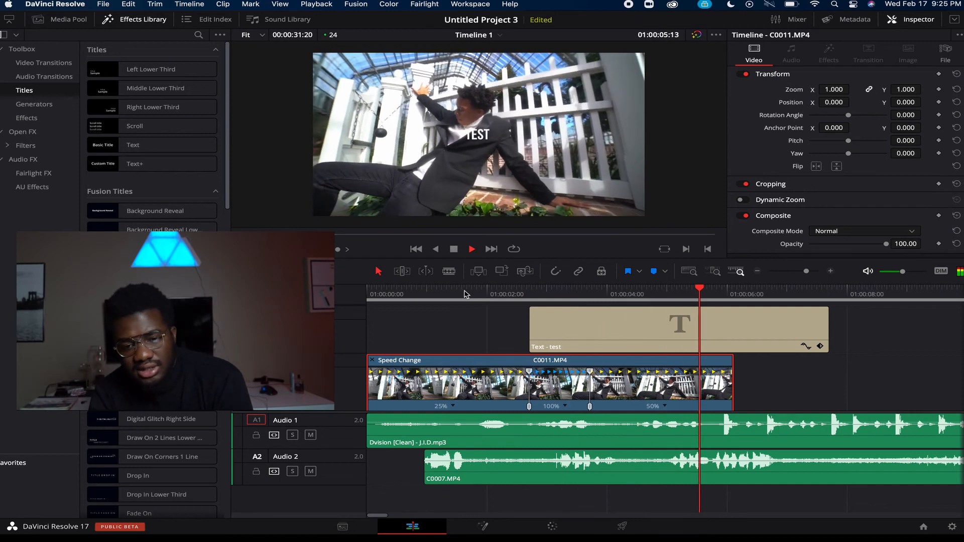
key("space")
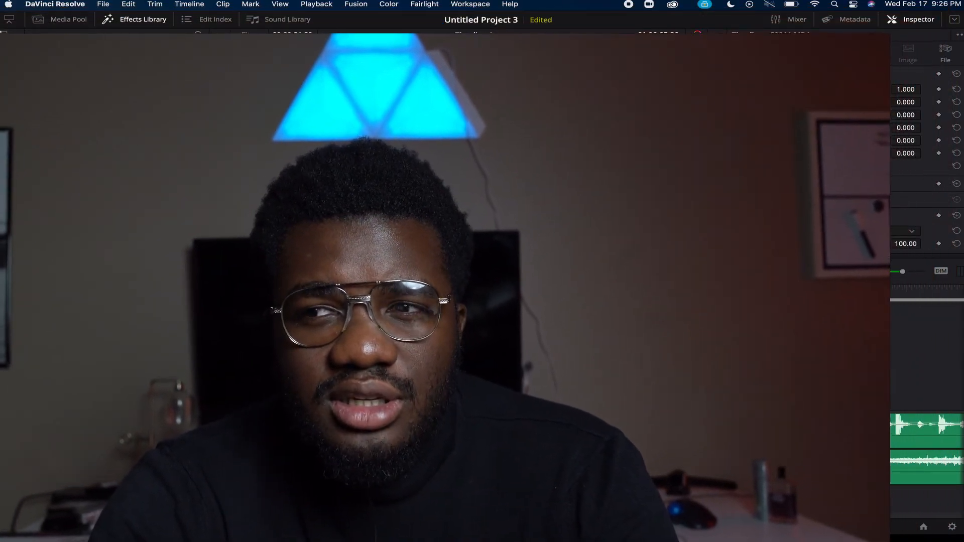
- Save the current project and open the couge project from the project manager
left_click(103, 4)
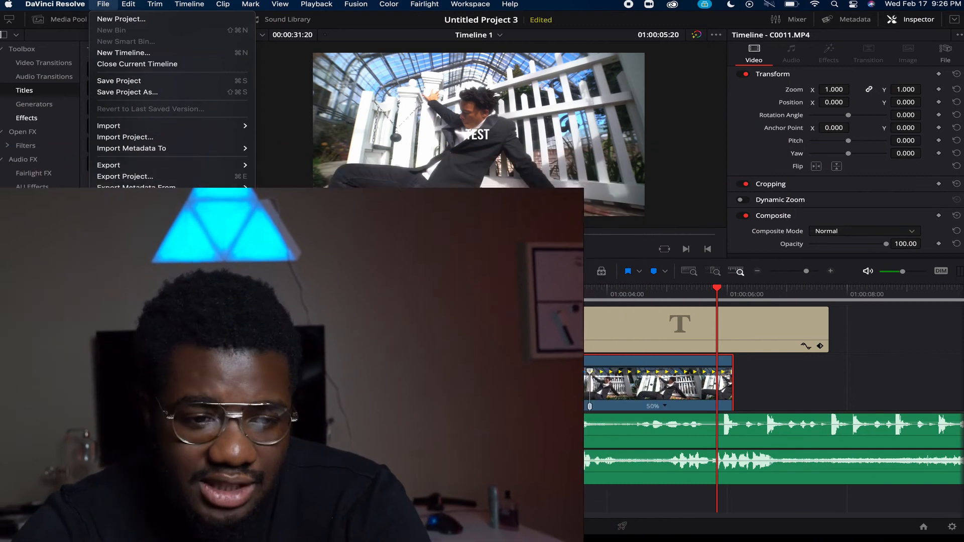
left_click(132, 221)
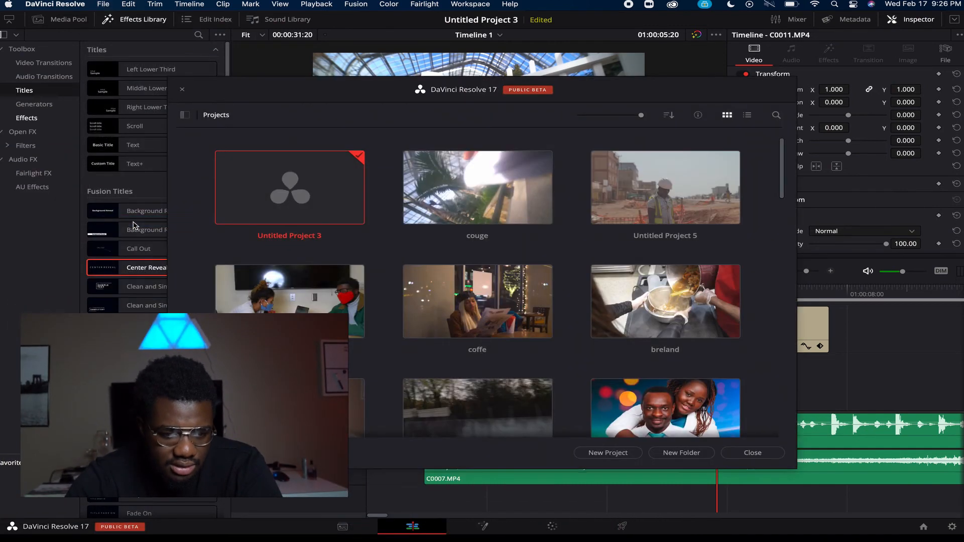
double_click(515, 203)
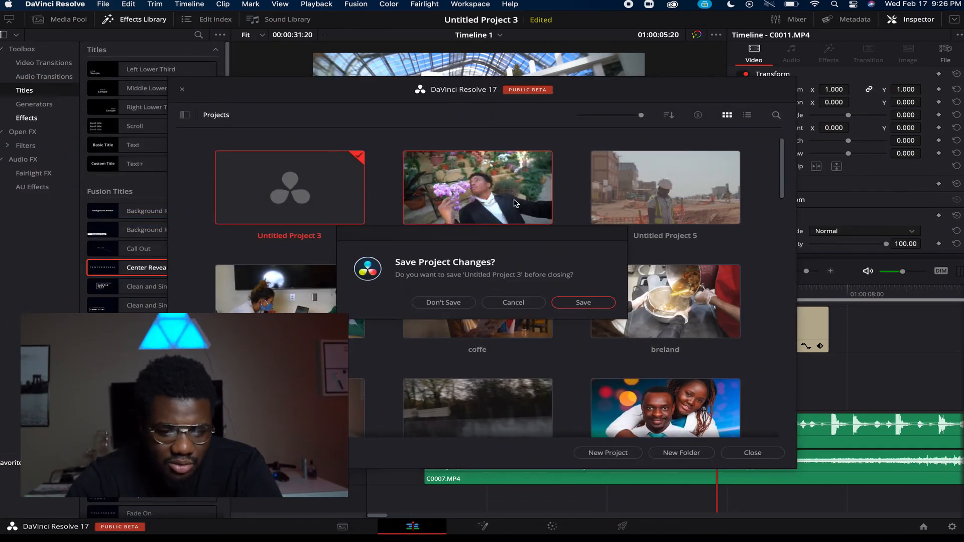
left_click(593, 304)
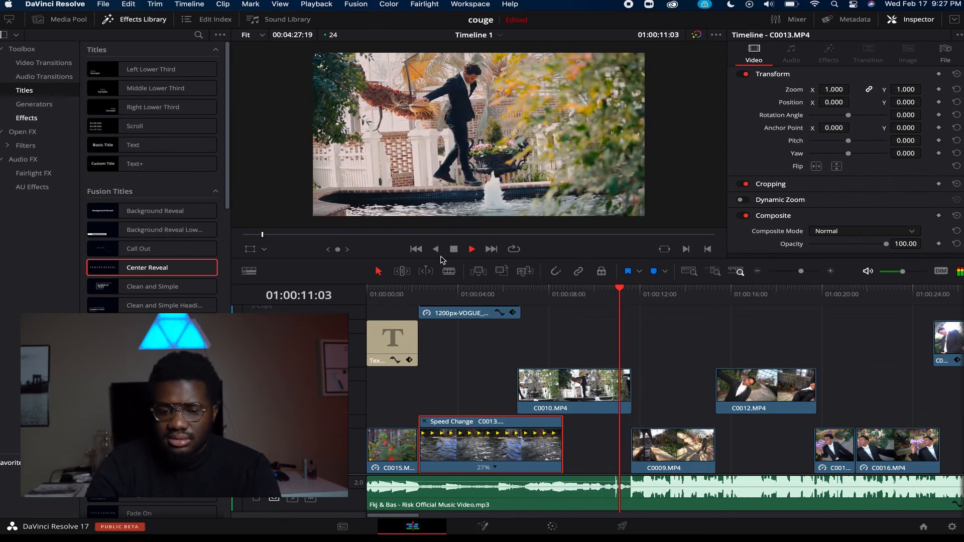
- Play the couge timeline from 01:00:11:14 through the C0009.MP4 clip into C0012.MP4
key("space")
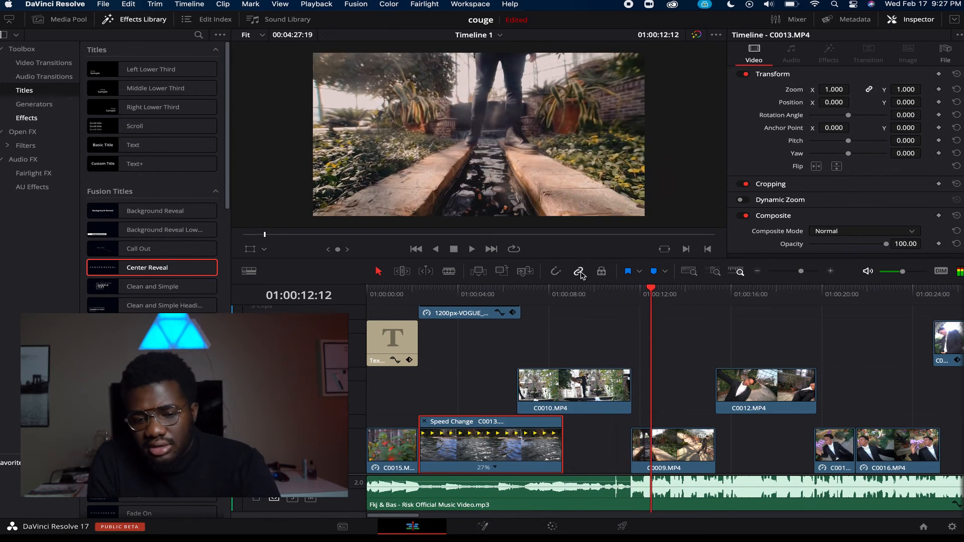
left_click_drag(642, 297, 633, 299)
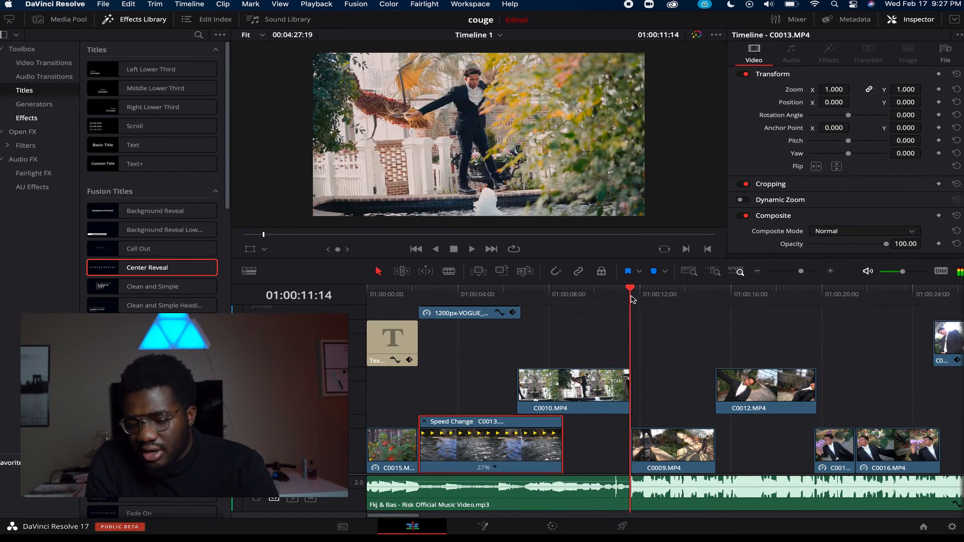
key("space")
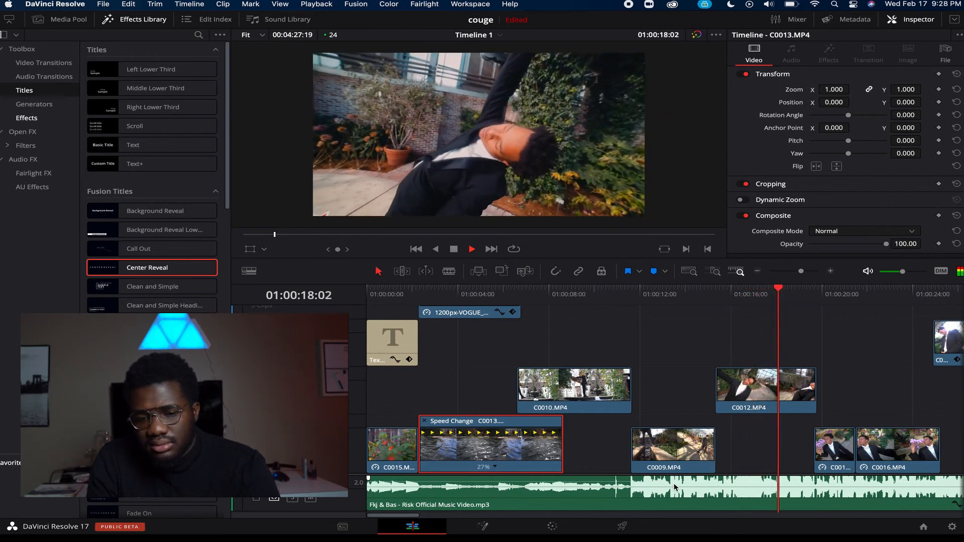
key("space")
- Display the retime controls on the C0012.MP4 clip and enlarge the timeline around it
left_click(766, 398)
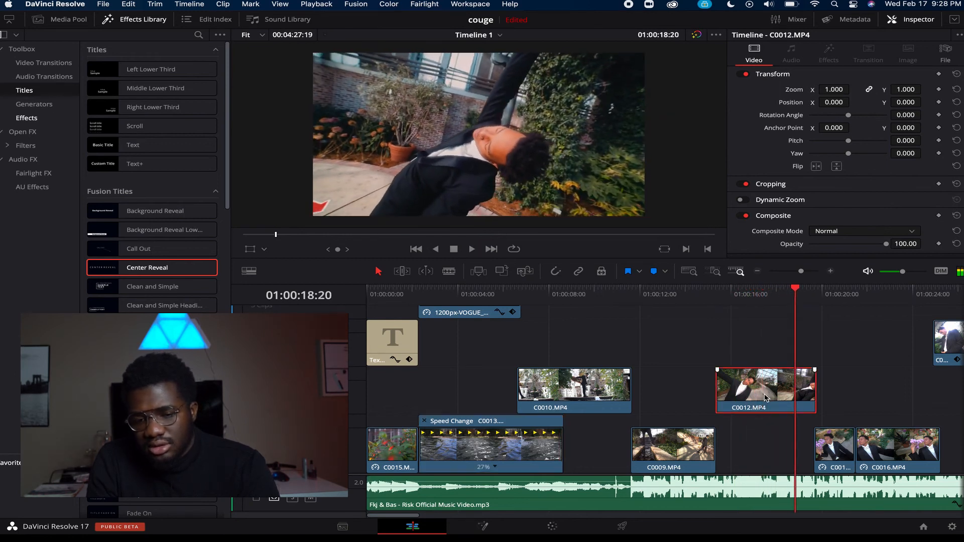
key("ctrl+r")
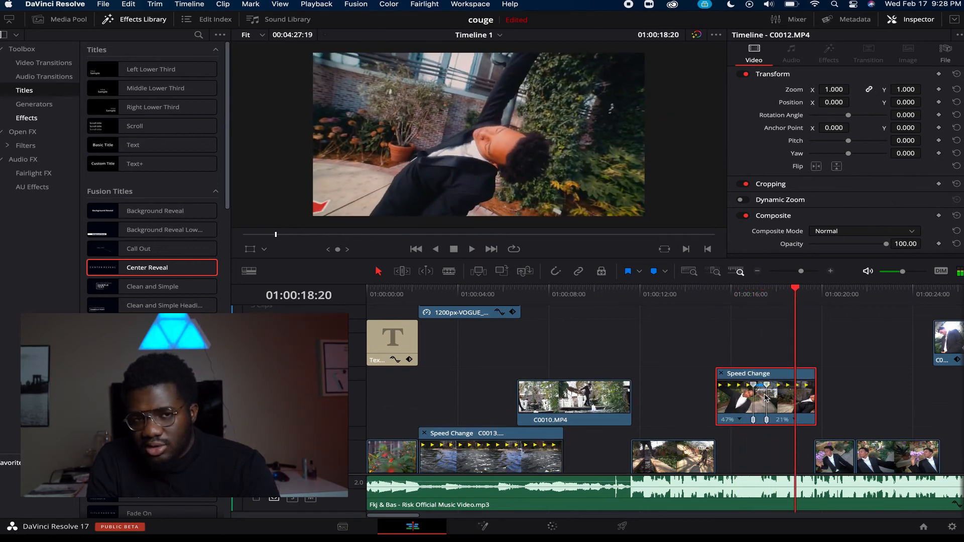
left_click(807, 271)
scroll(478, 355, "down", 1)
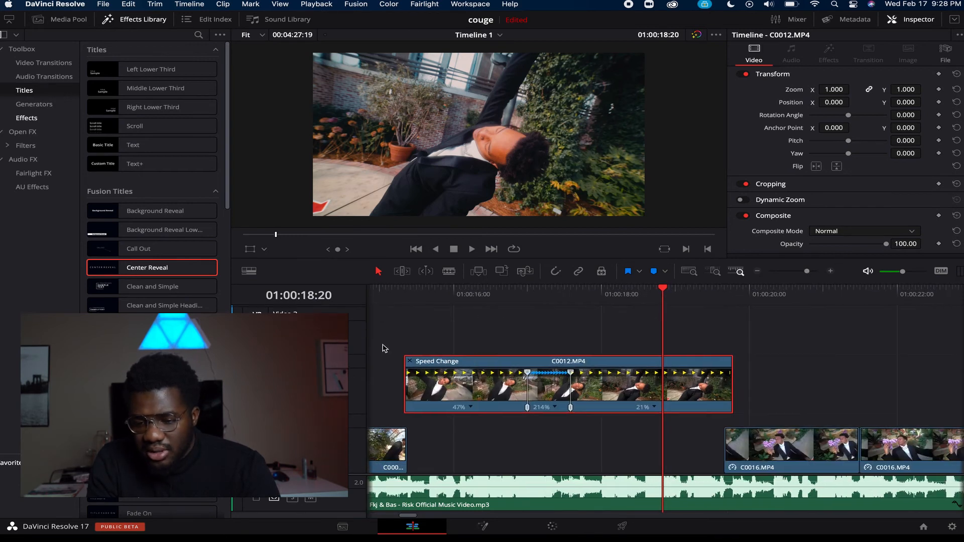
- Play the C0012.MP4 speed ramp from near its start and continue through the C0016.MP4 clips into C0017.MP4
left_click(435, 290)
key("space")
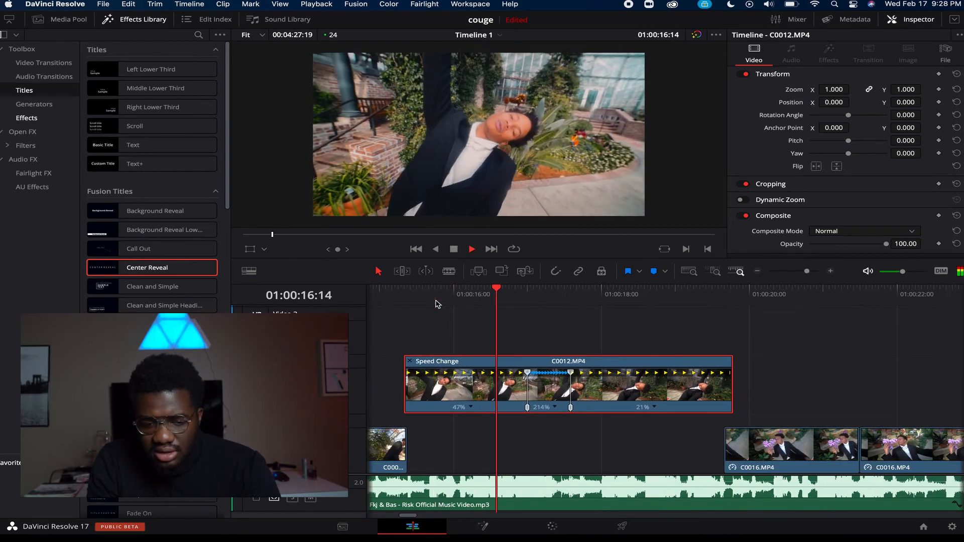
key("space")
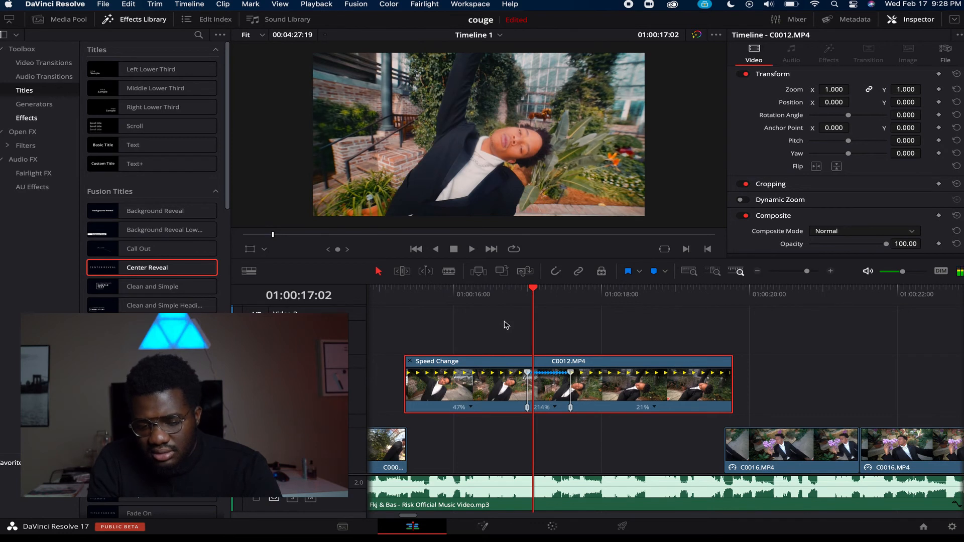
key("space")
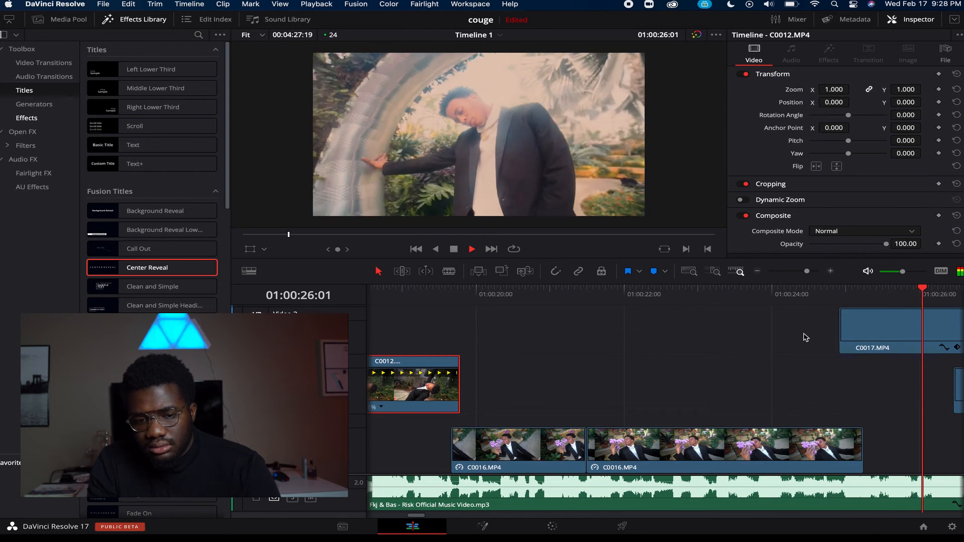
key("space")
- Play the transition from the C0017.MP4 clip into the C0007.MP4 red suit clip, stopping at 01:00:29:08
left_click_drag(803, 274, 801, 275)
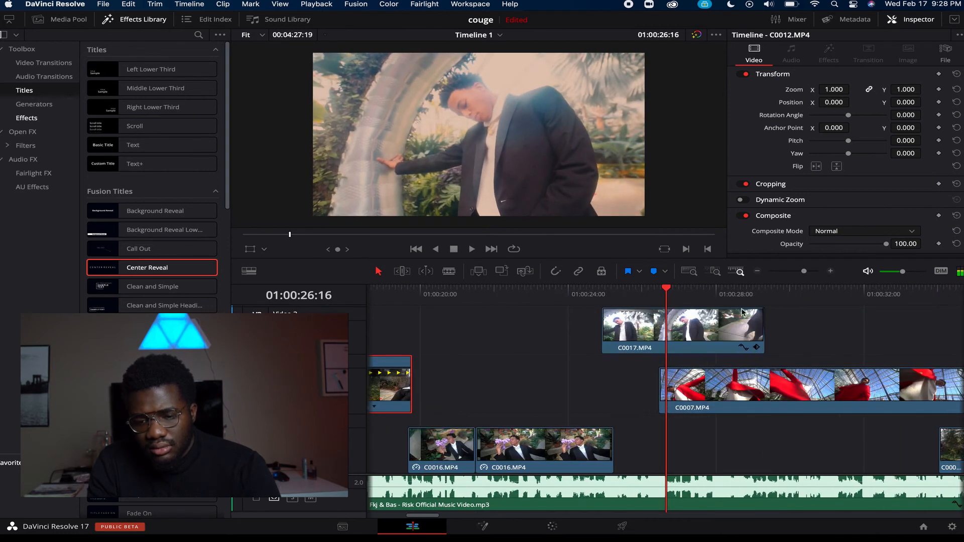
scroll(623, 356, "right", 3)
scroll(624, 360, "right", 1)
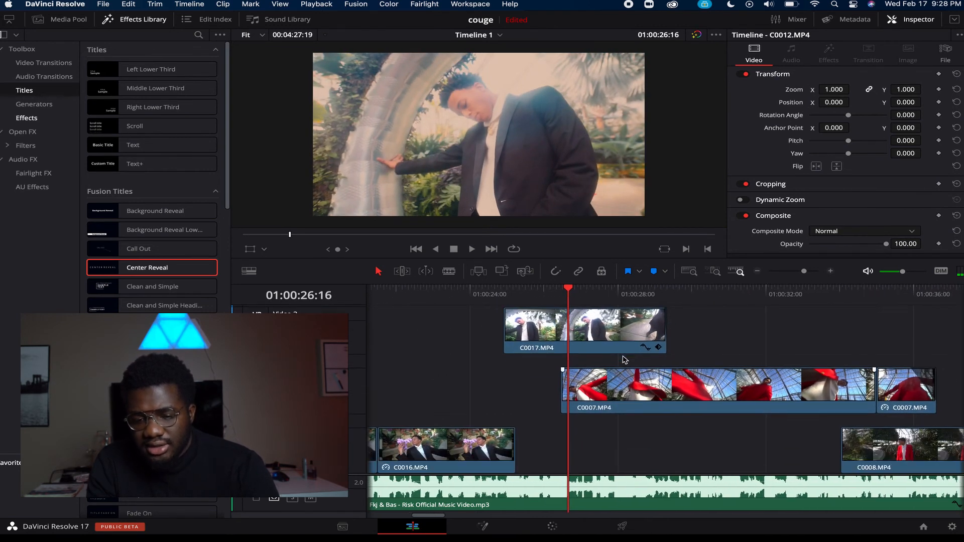
key("space")
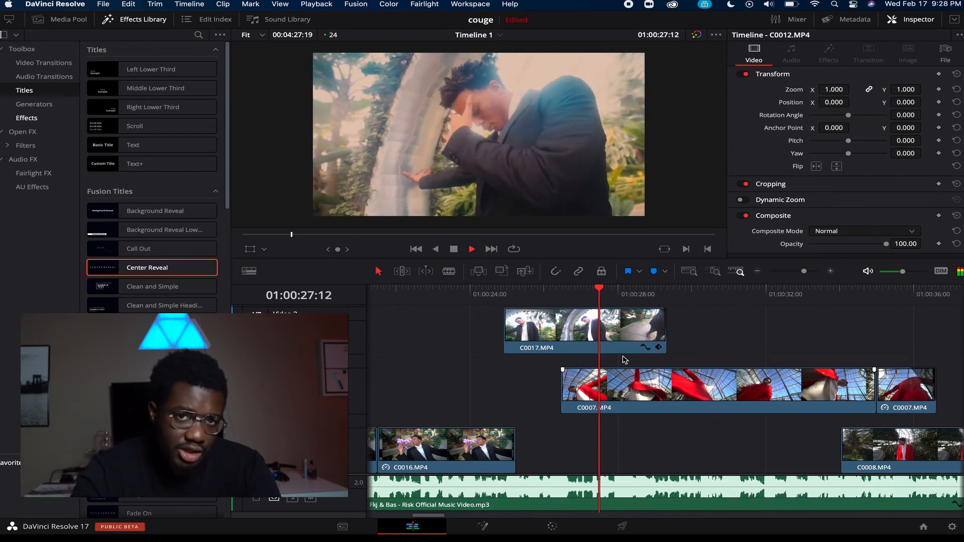
key("space")
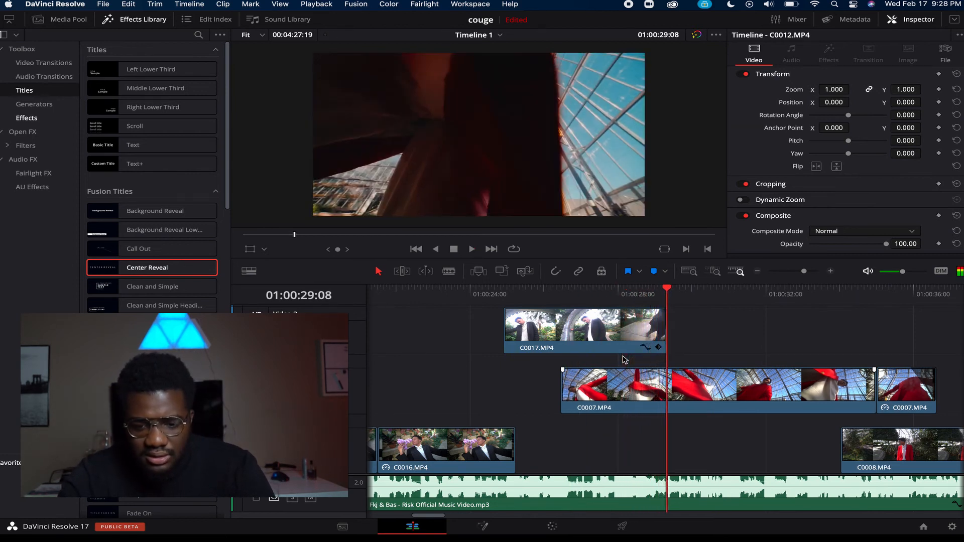
- Display the retime controls on the C0017.MP4 clip to examine its speed segments, and close them again
left_click(599, 300)
left_click(596, 344)
key("ctrl+r")
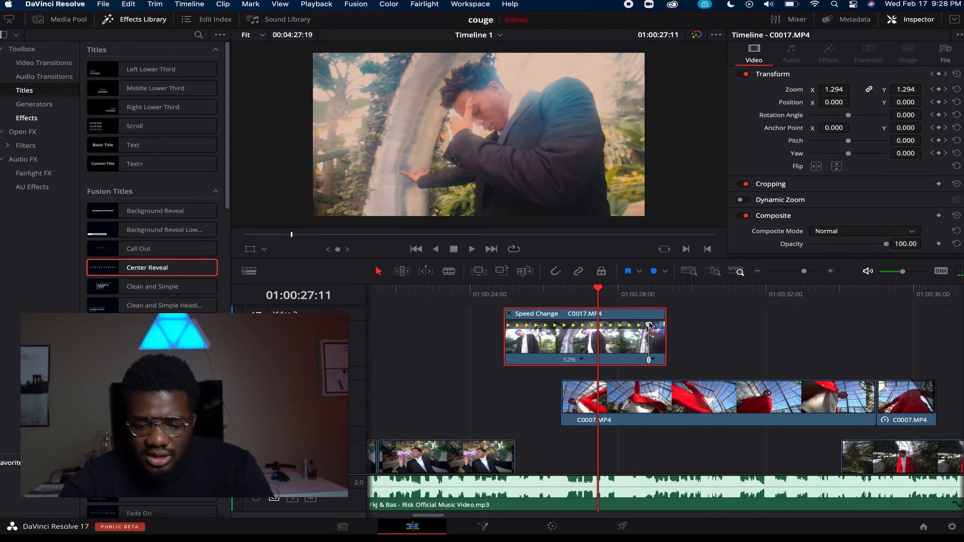
left_click_drag(803, 271, 805, 271)
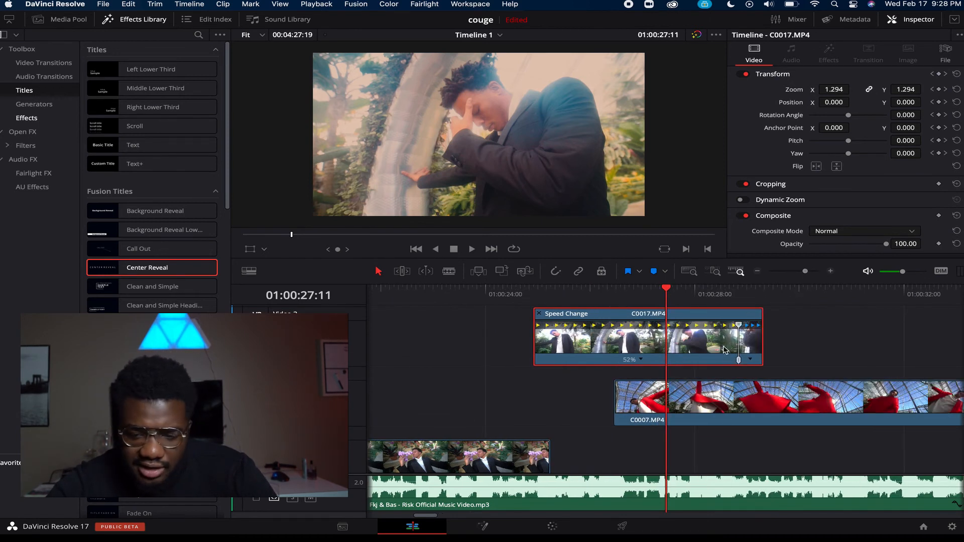
left_click(540, 311)
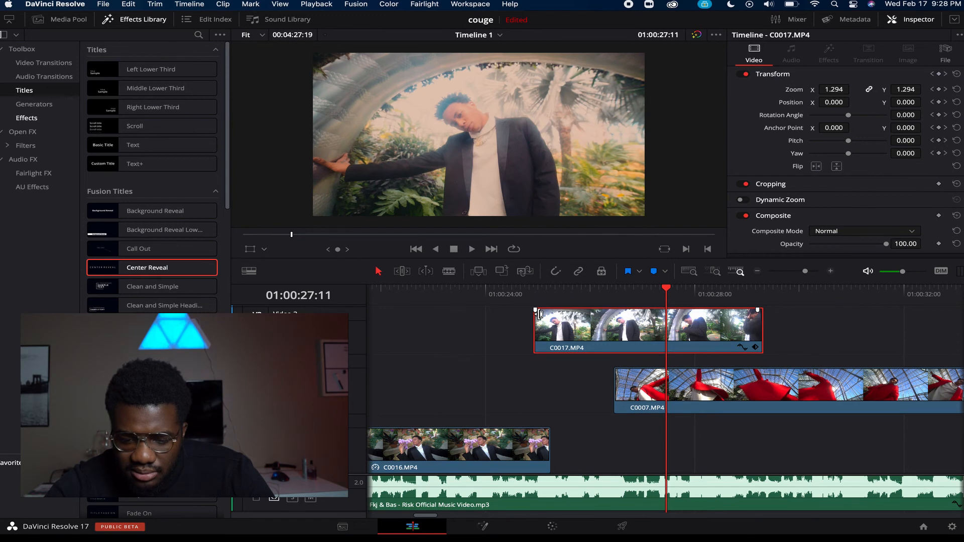
- Add a fade-in of about 01:10 to the start of the C0017.MP4 clip and play it back
key("space")
key("space")
scroll(665, 333, "right", 2)
scroll(666, 333, "up", 1)
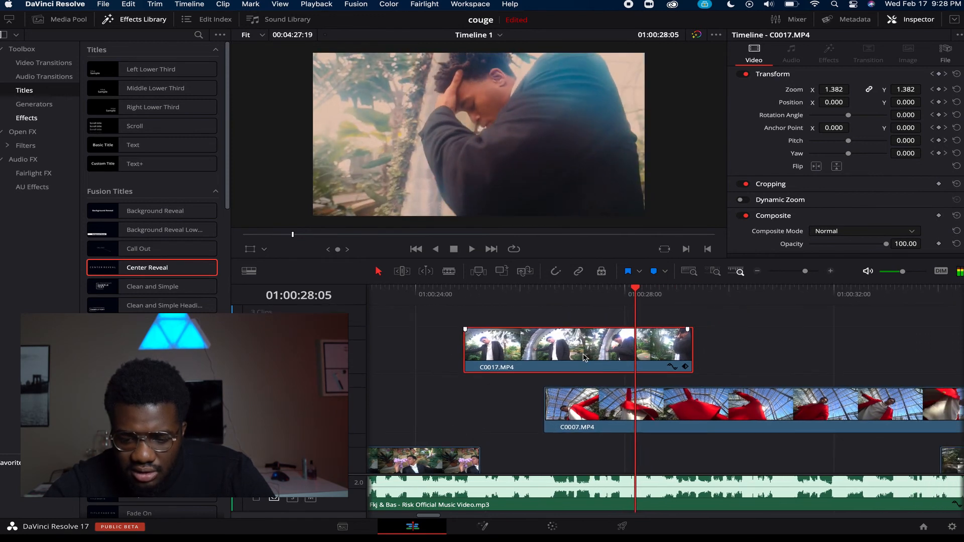
left_click(466, 329)
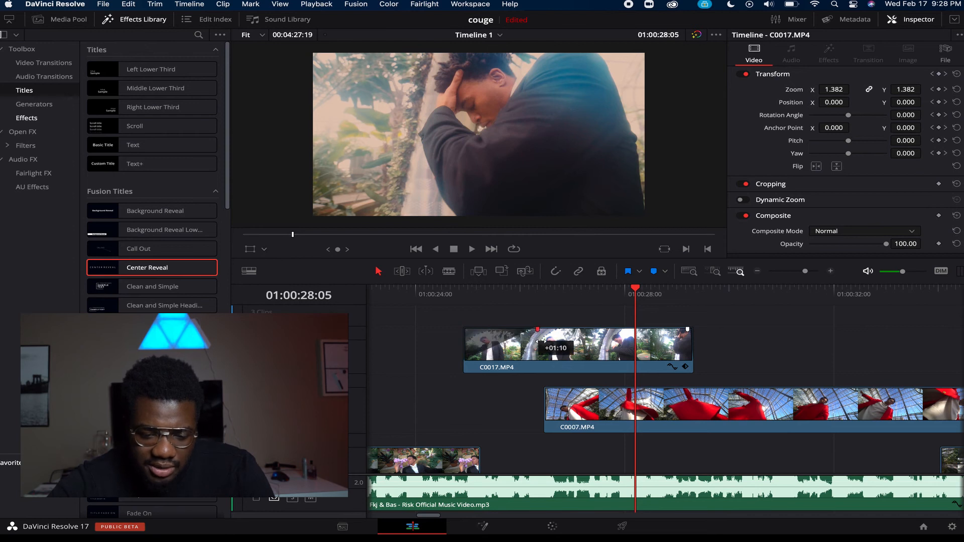
left_click(451, 293)
key("space")
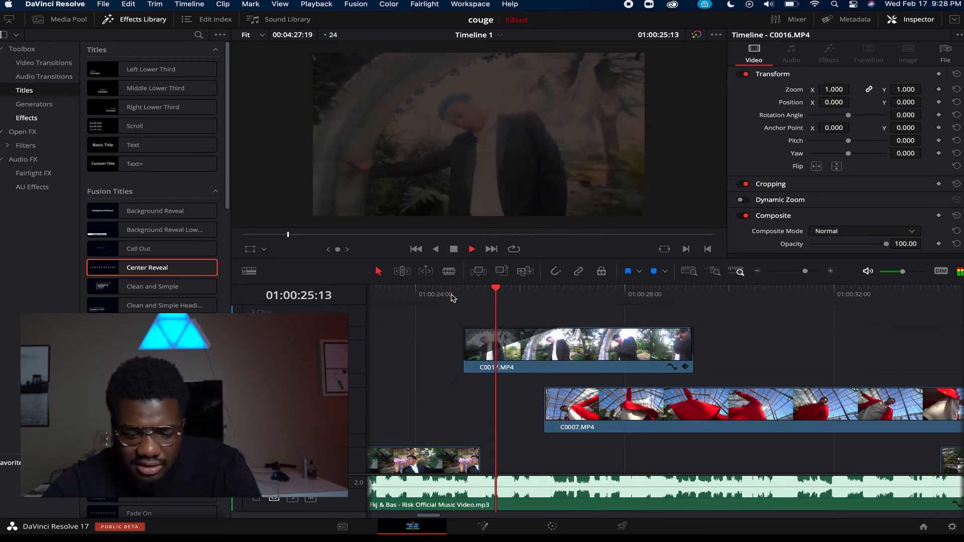
key("space")
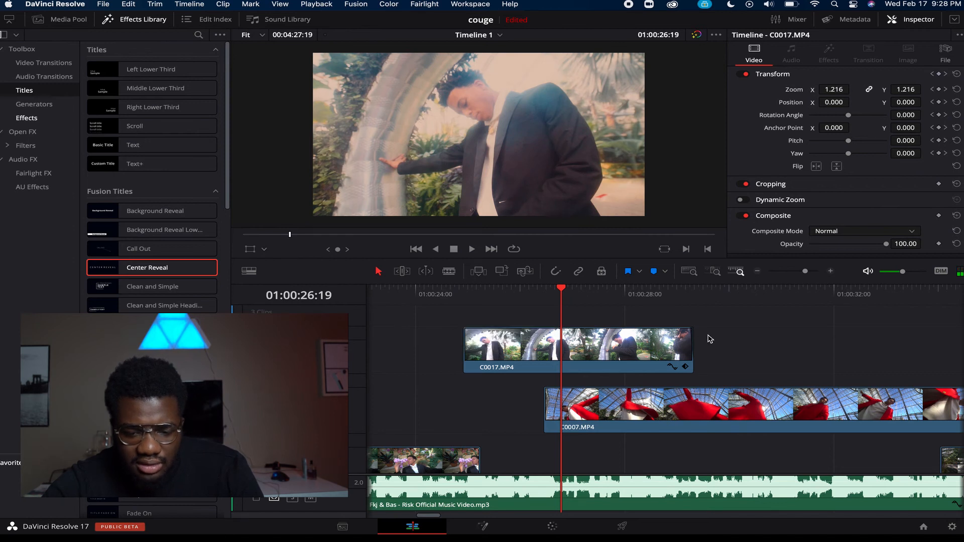
scroll(721, 299, "up", 6)
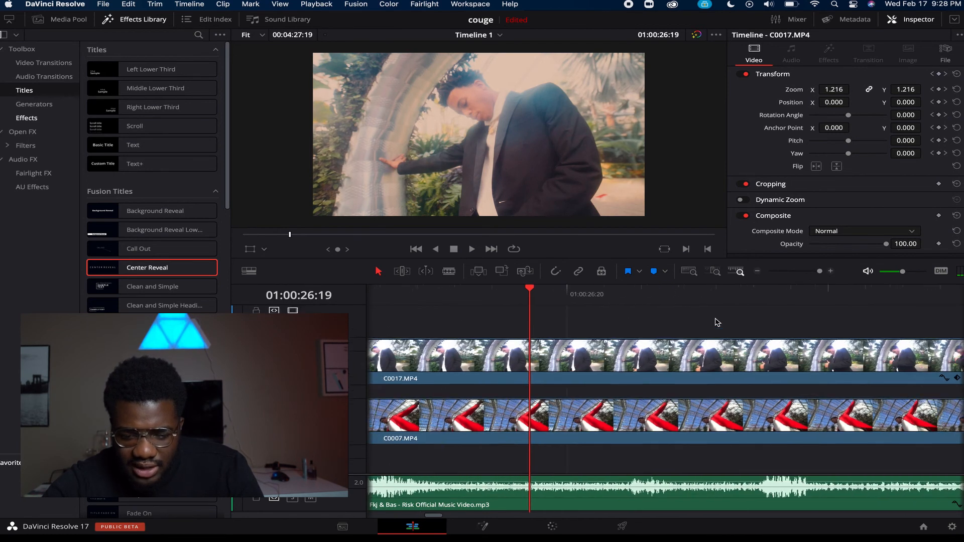
scroll(715, 322, "left", 3)
key("space")
key("space")
left_click(800, 272)
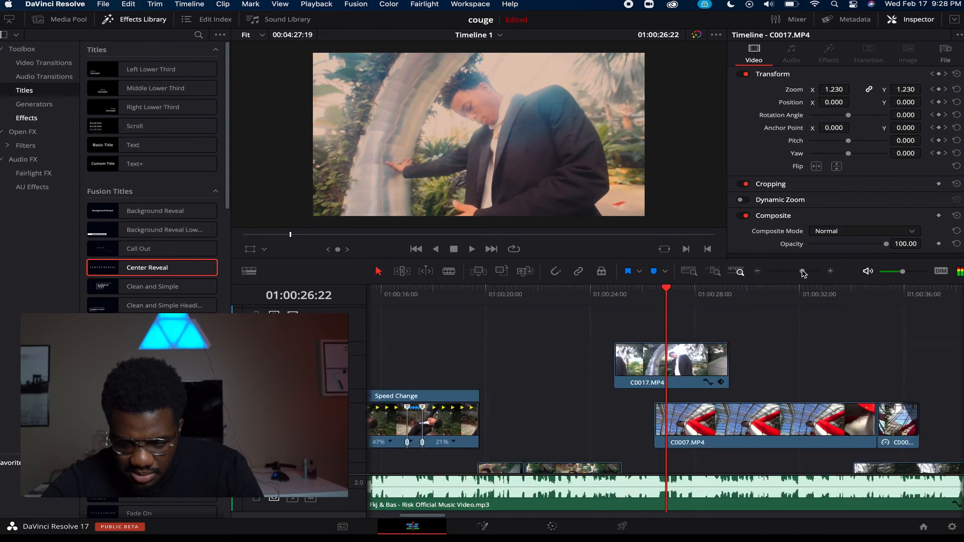
left_click_drag(804, 272, 809, 271)
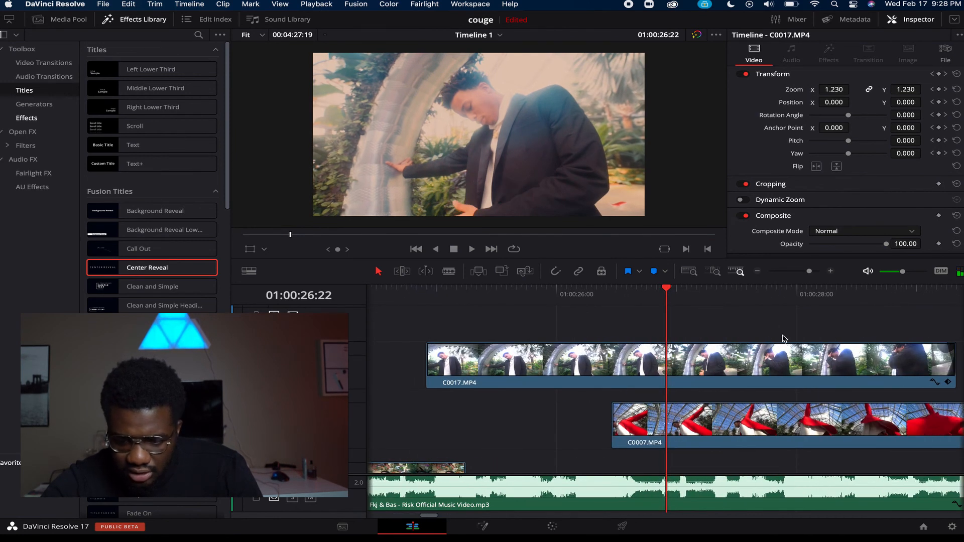
- Examine the fade-out at the end of the C0017.MP4 clip by playback and frame by frame up to 01:00:29:08
scroll(784, 339, "right", 5)
scroll(785, 339, "down", 1)
left_click(758, 297)
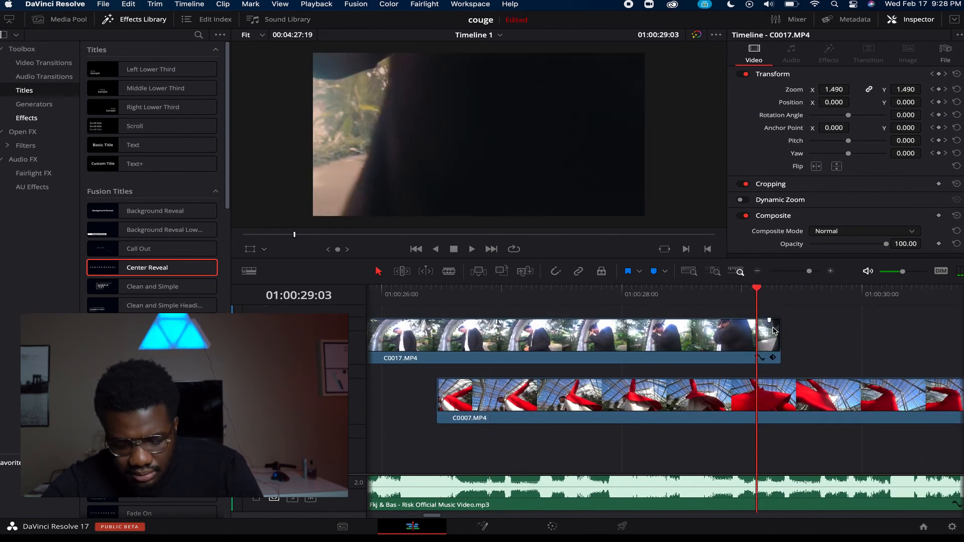
key("space")
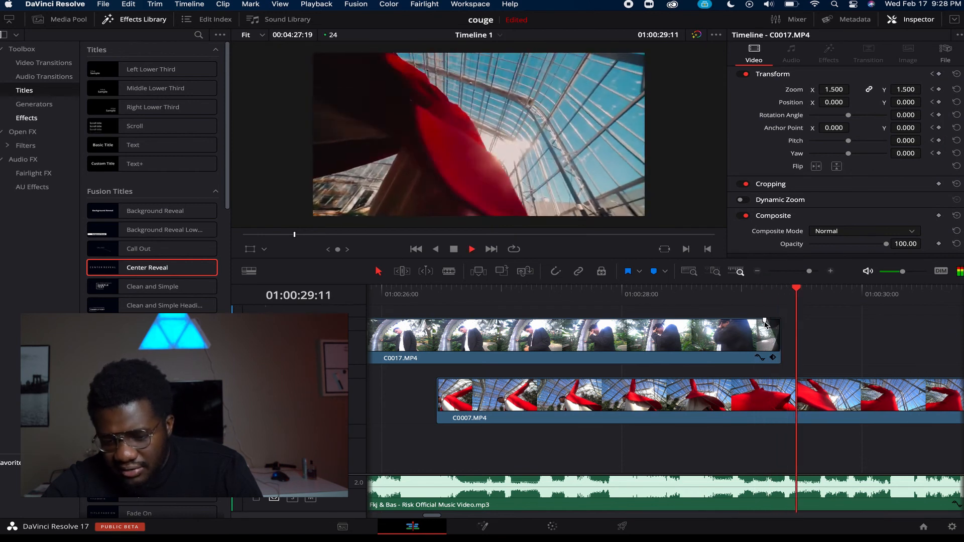
left_click(747, 298)
key("space")
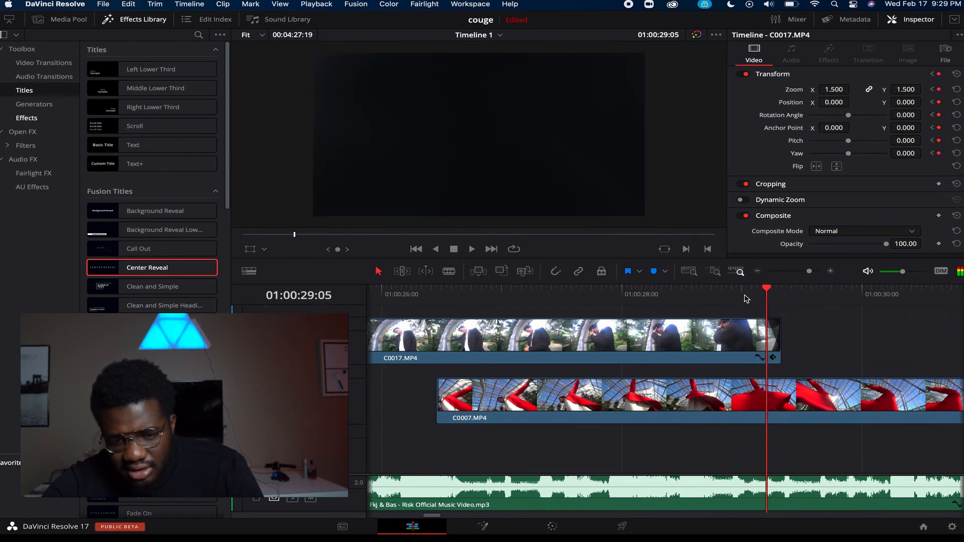
key("Right")
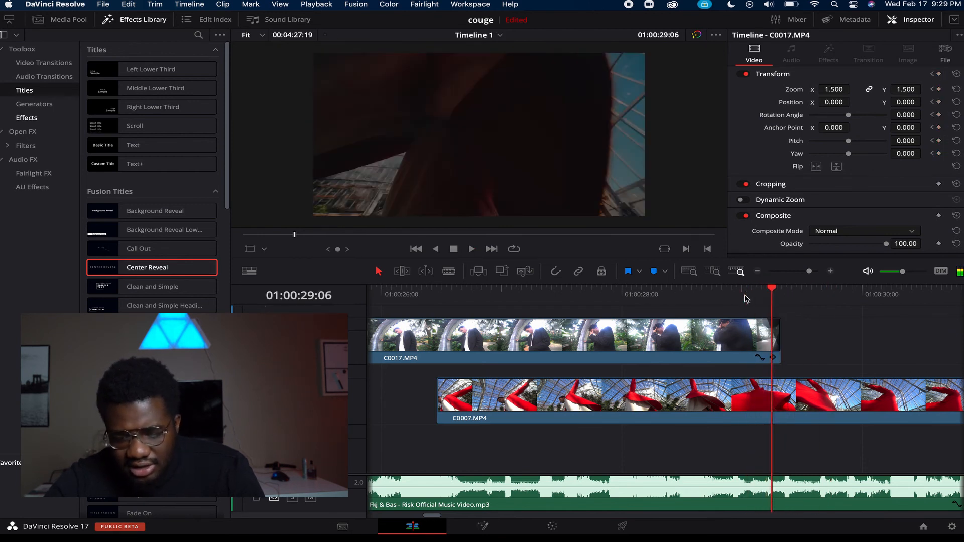
key("Right")
key("Right")
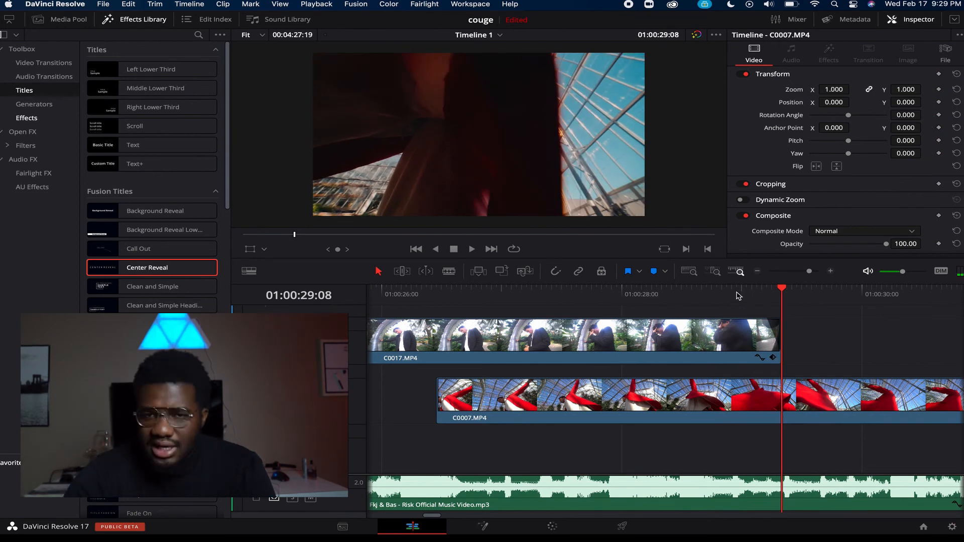
- Replay the transition from C0017.MP4 into the red suit C0007.MP4 clip and play on to 01:00:35:23
left_click(727, 297)
key("space")
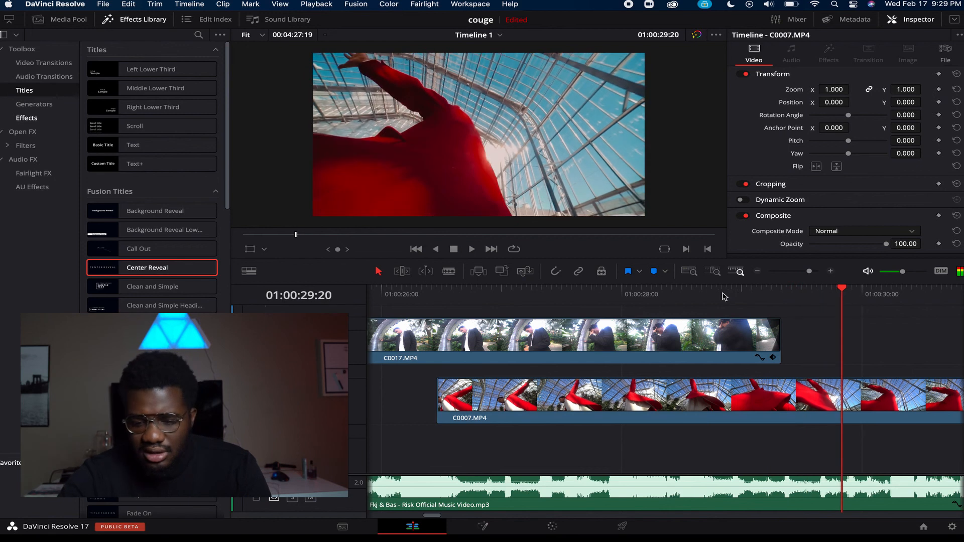
key("space")
left_click(716, 295)
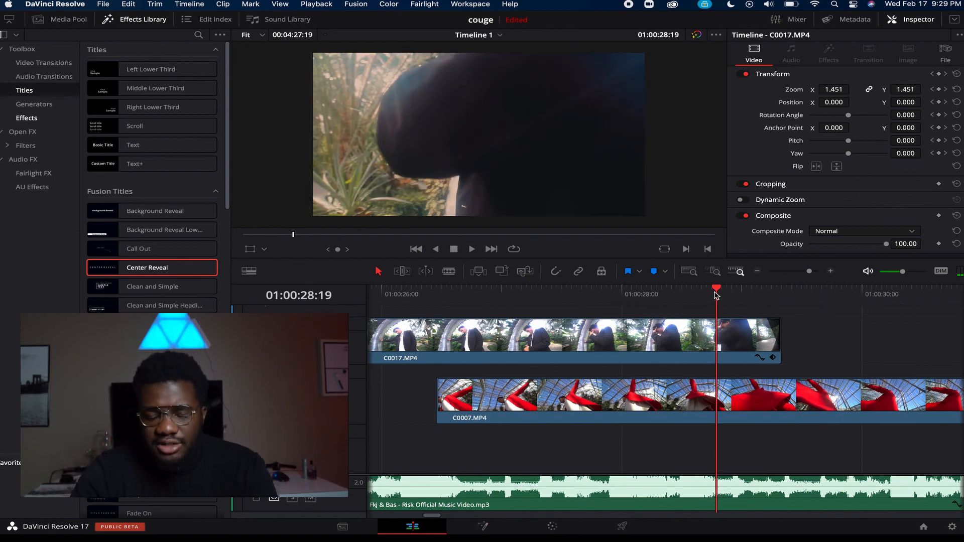
key("space")
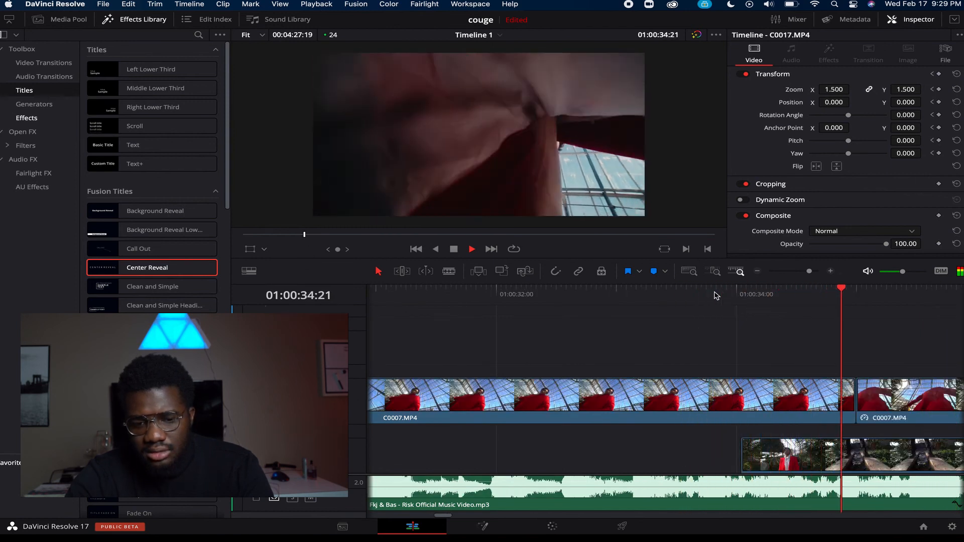
key("space")
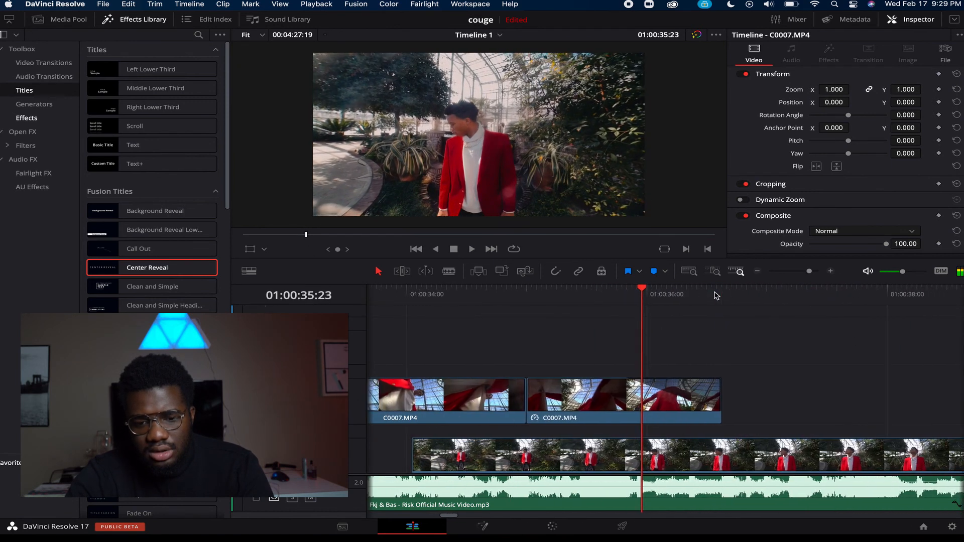
- Review the transition from C0007.MP4 into the red suit clip on Video 1, from 01:00:34:08 to 01:00:35:11
scroll(716, 295, "left", 3)
left_click(532, 306)
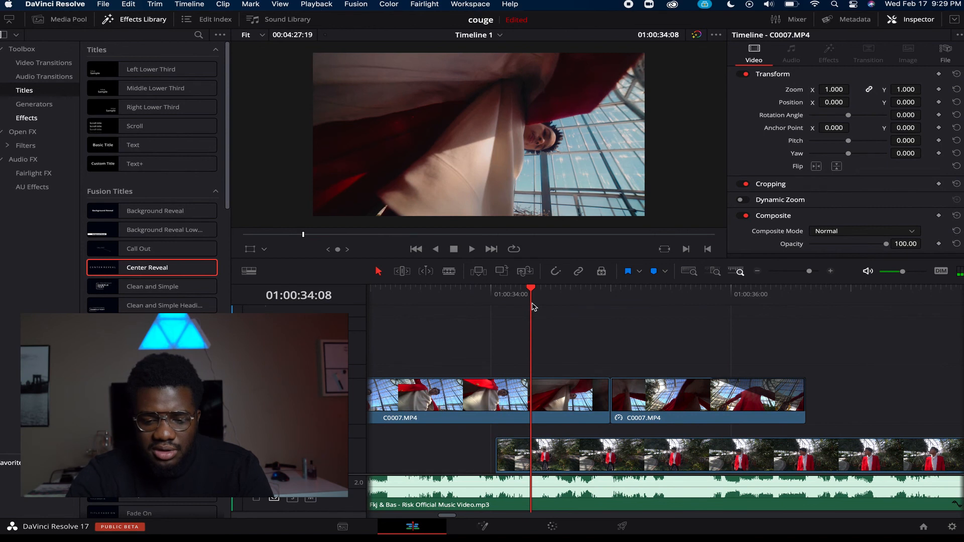
scroll(532, 307, "right", 5)
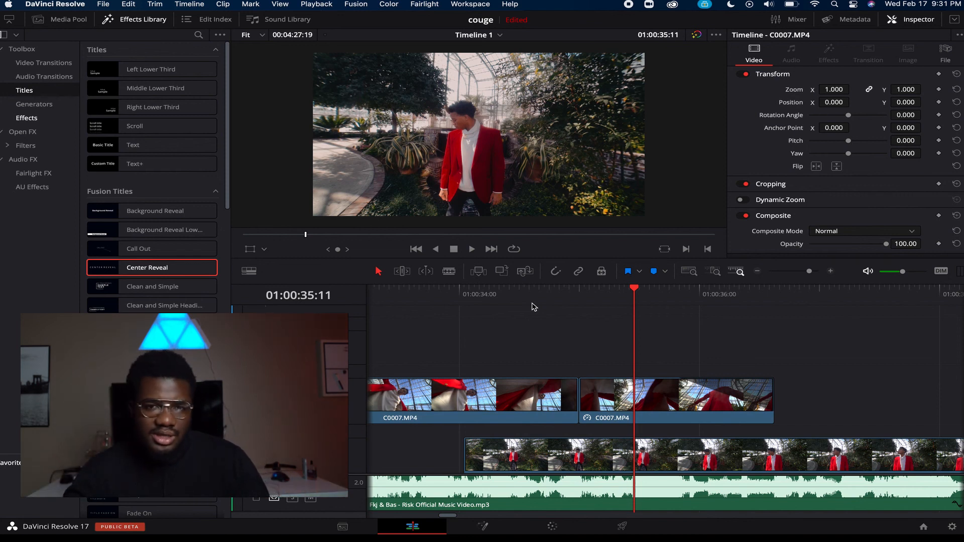
- Open the second C0007.MP4 clip on the Color page and scrub its window mask keyframes from 01:00:35:00 to 01:00:35:14
left_click(690, 412)
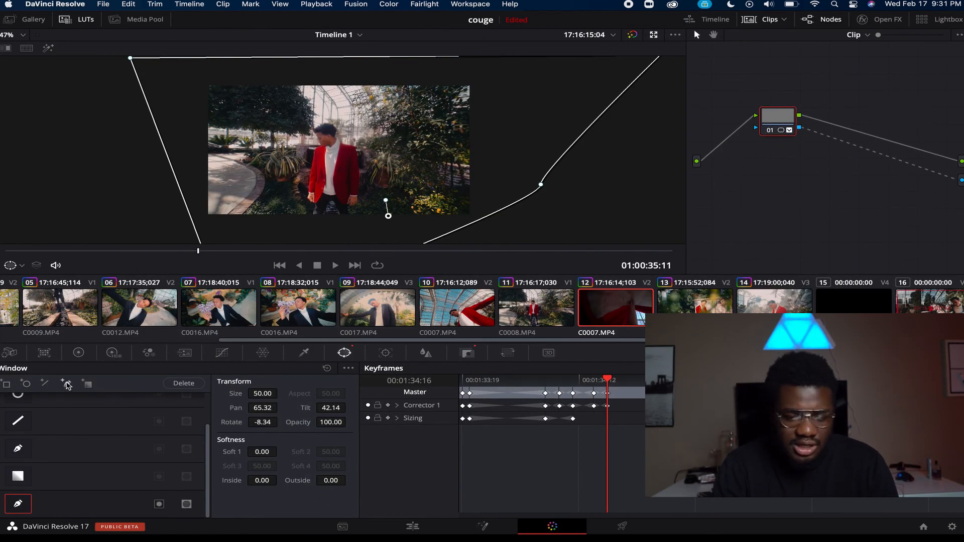
left_click_drag(532, 379, 395, 378)
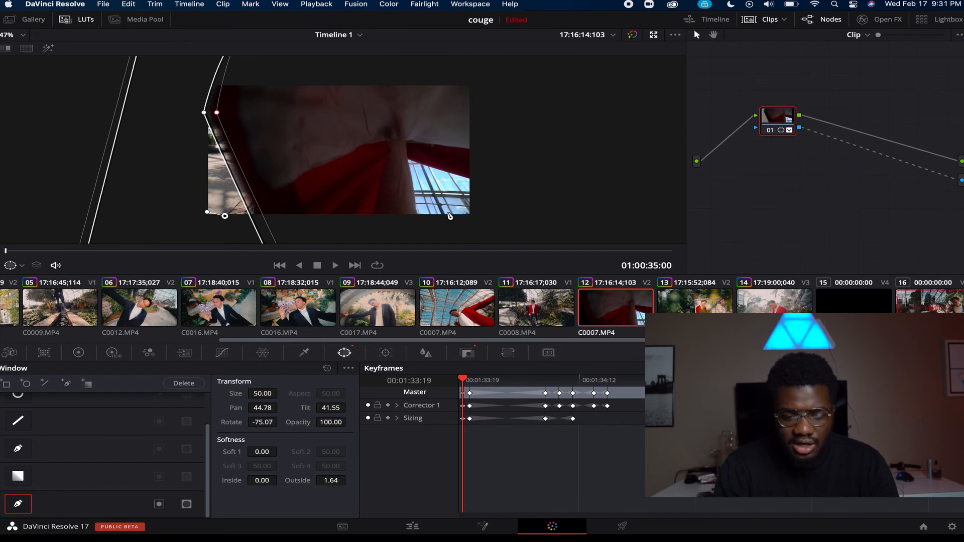
scroll(450, 216, "down", 5)
left_click_drag(468, 380, 641, 382)
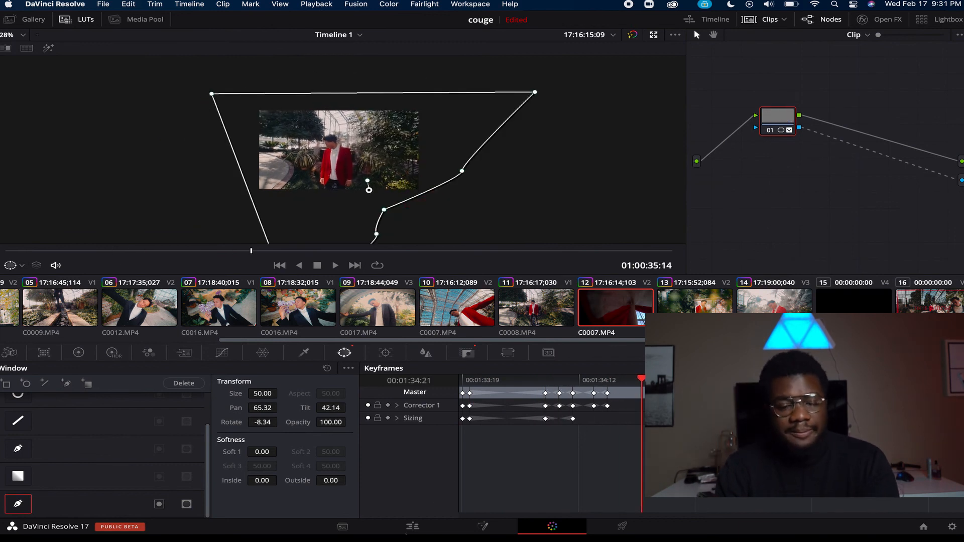
- Return to the Edit page and play the timeline through to the VOGUE title, stopping at 01:00:46:23
key("shift+4")
key("space")
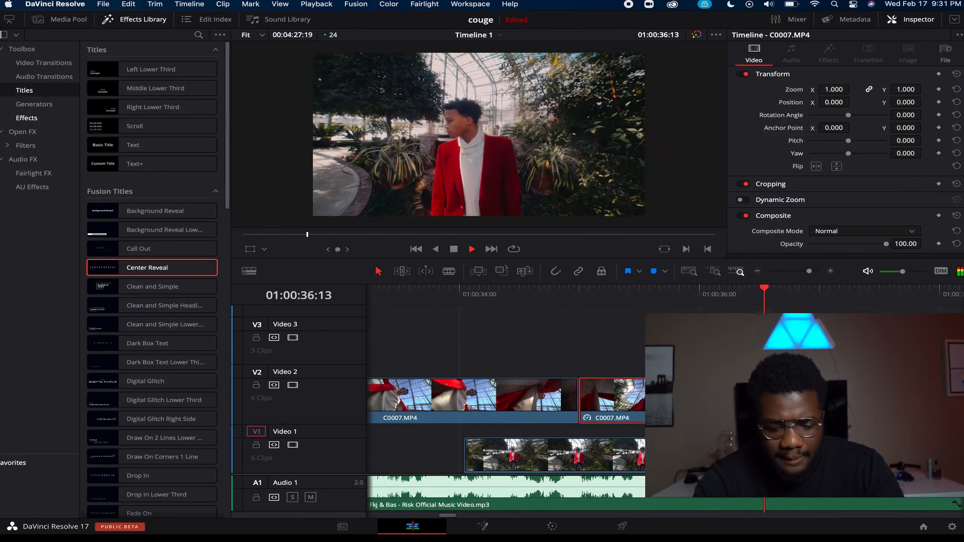
left_click(807, 272)
left_click_drag(806, 273, 804, 273)
scroll(506, 382, "right", 3)
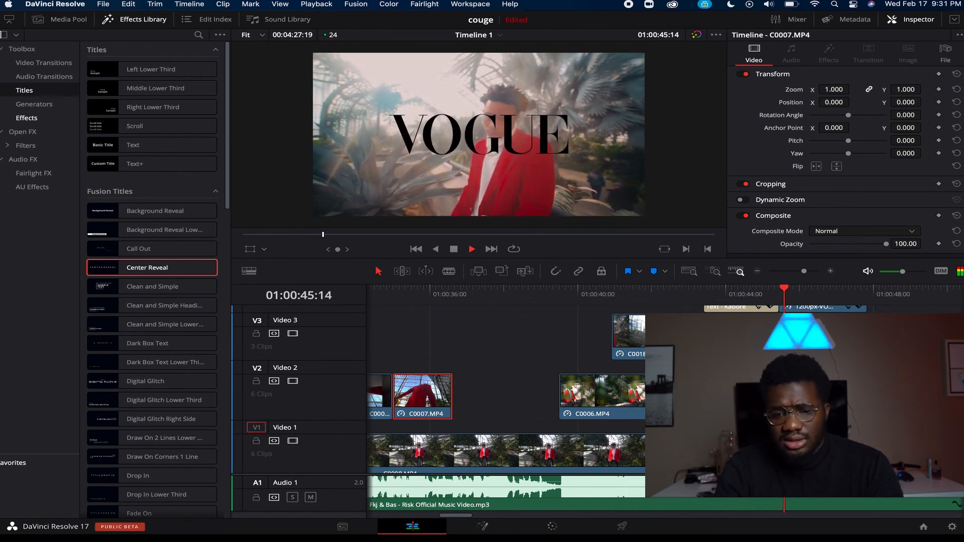
key("space")
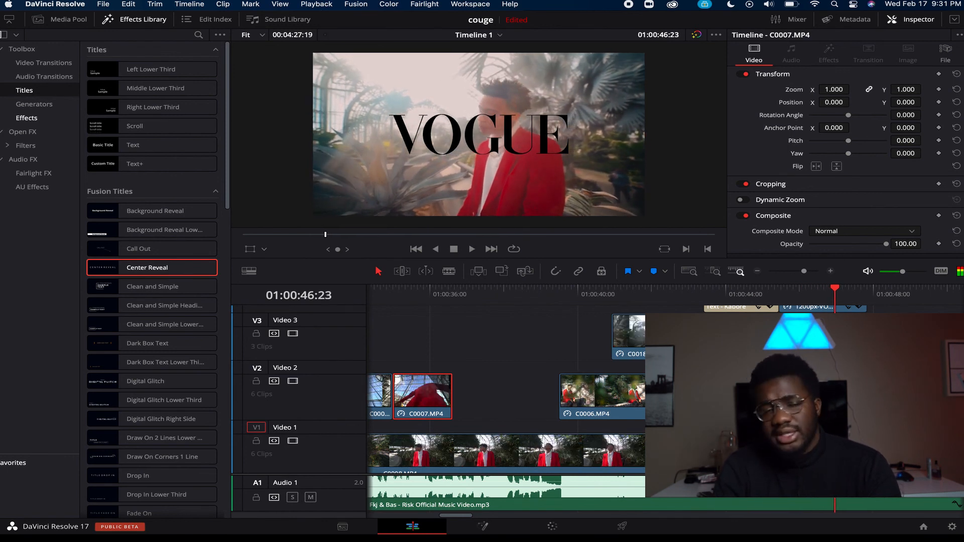